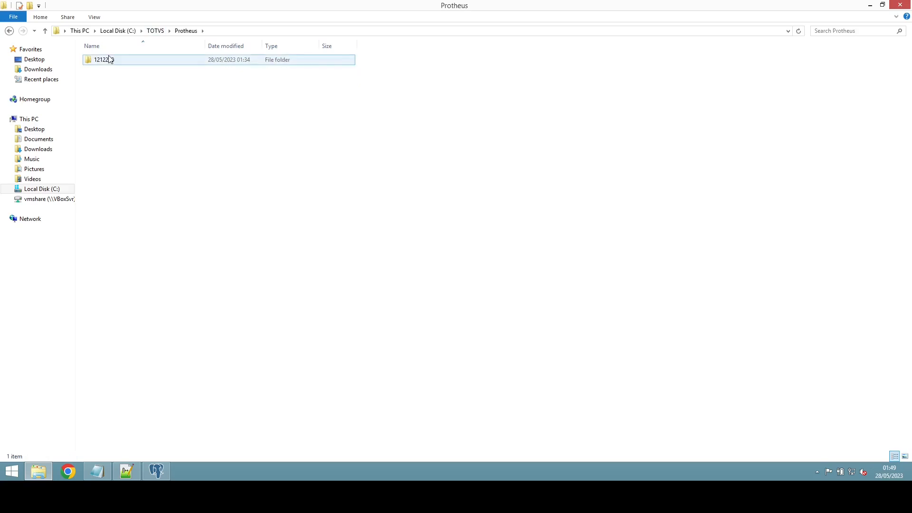
Step: Navigate to C:\TOTVS\Protheus\1212210\Protheus\bin\appserver and select the appserver configuration file
double_click(108, 61)
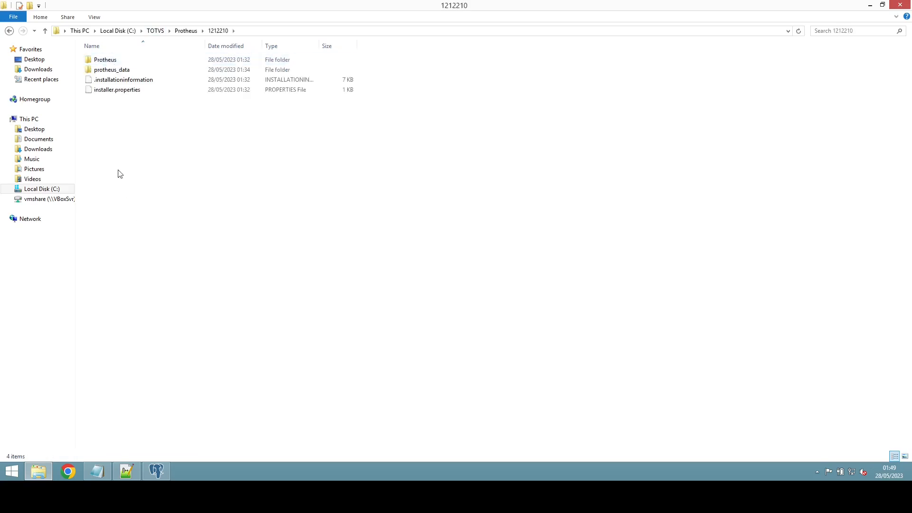
double_click(102, 60)
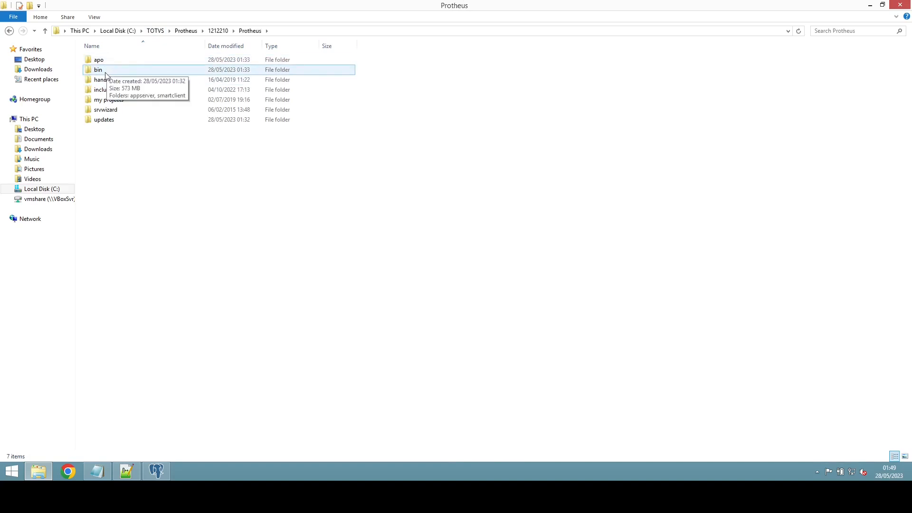
double_click(105, 73)
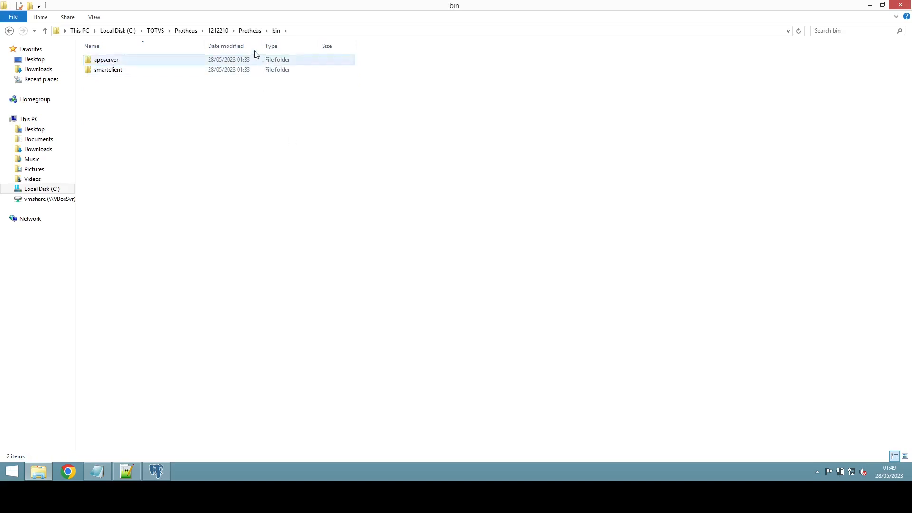
click(218, 30)
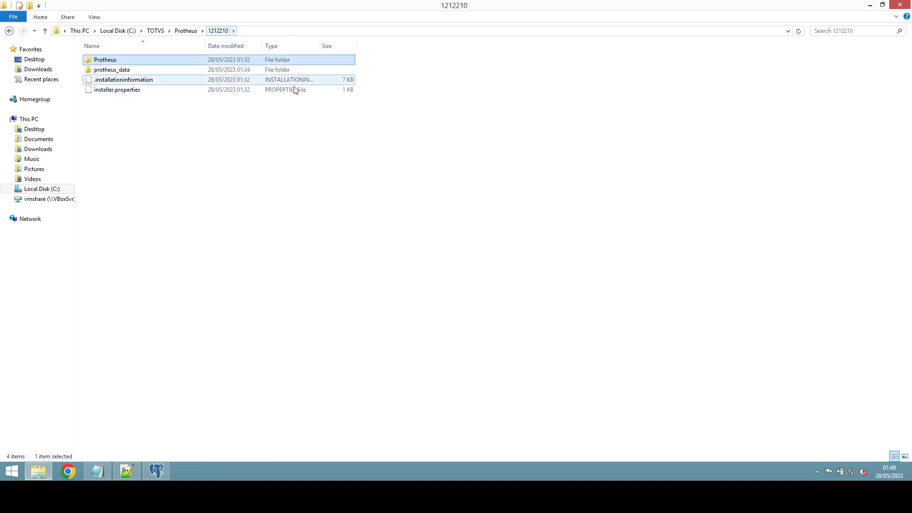
click(133, 73)
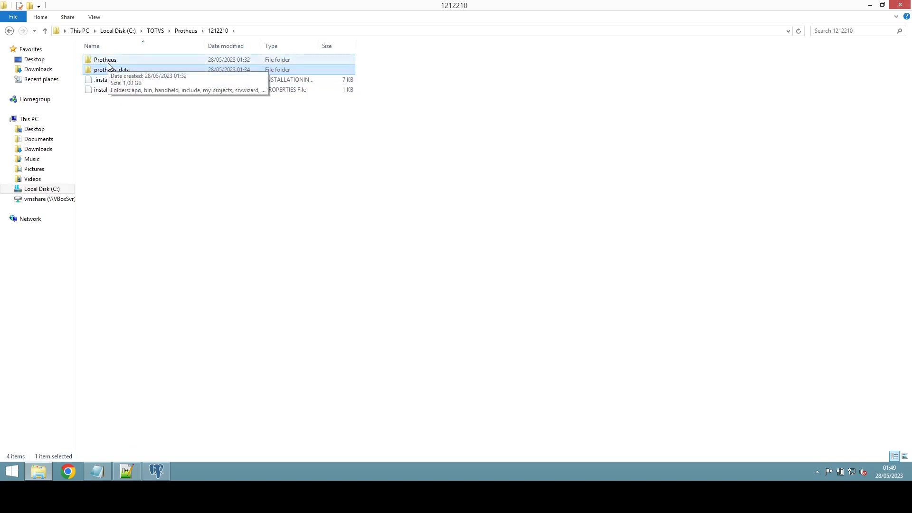
double_click(104, 61)
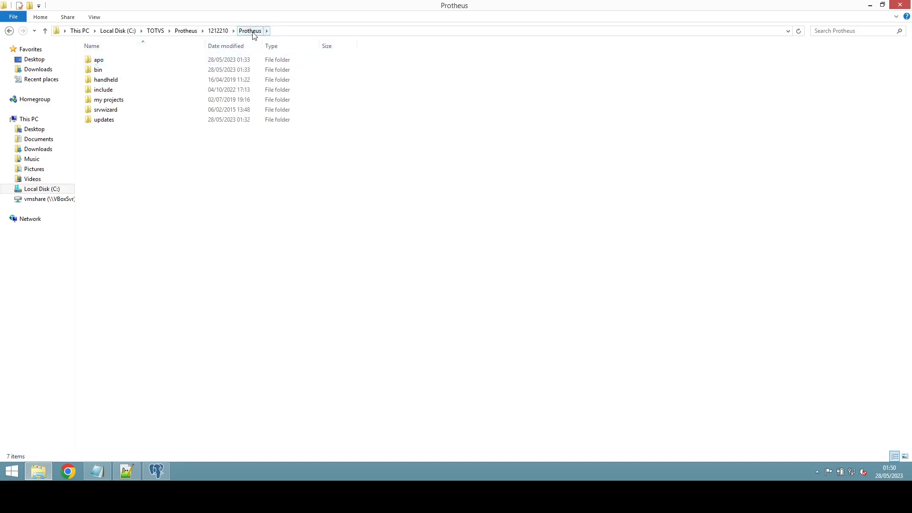
double_click(109, 72)
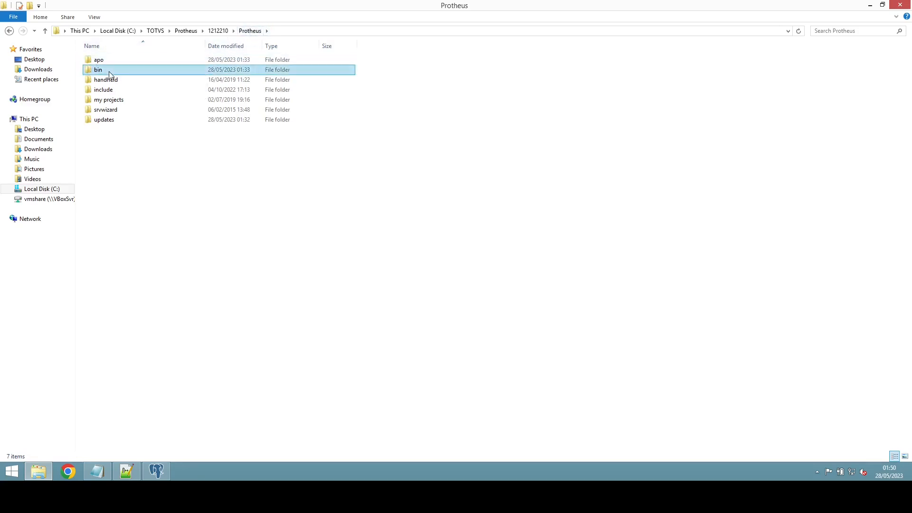
double_click(109, 64)
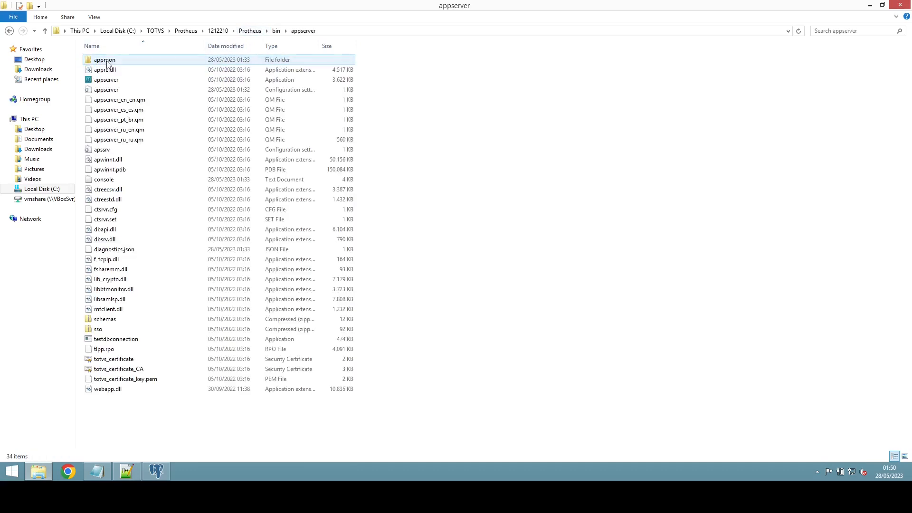
click(108, 94)
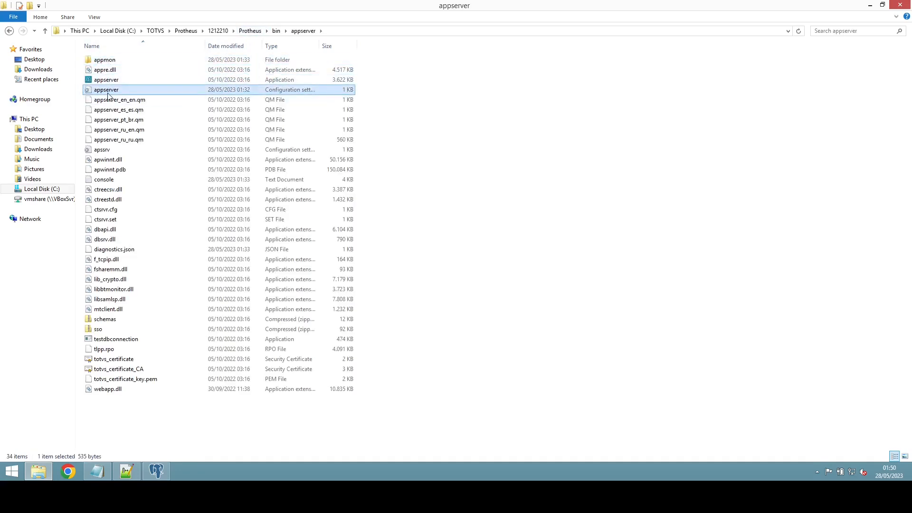
Step: Turn on file name extensions and edit appserver.ini in Notepad++
click(94, 17)
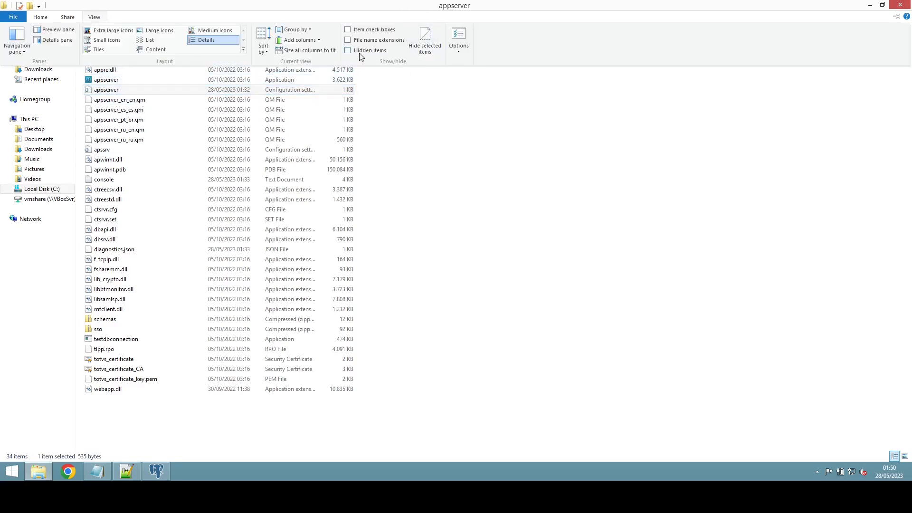
click(385, 41)
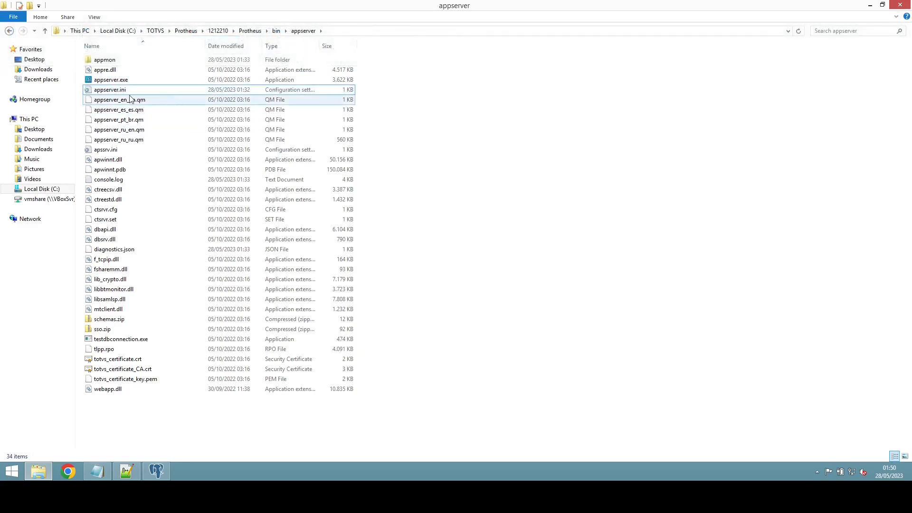
click(119, 94)
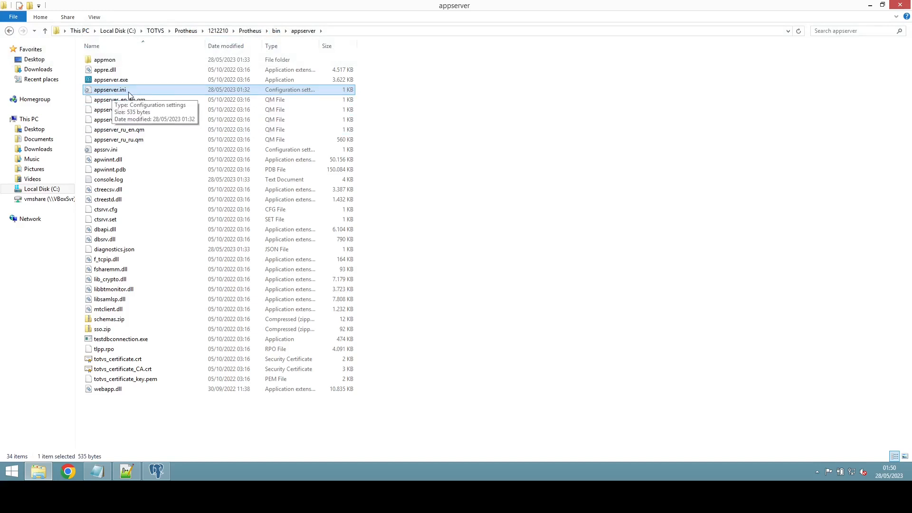
right_click(129, 95)
click(187, 127)
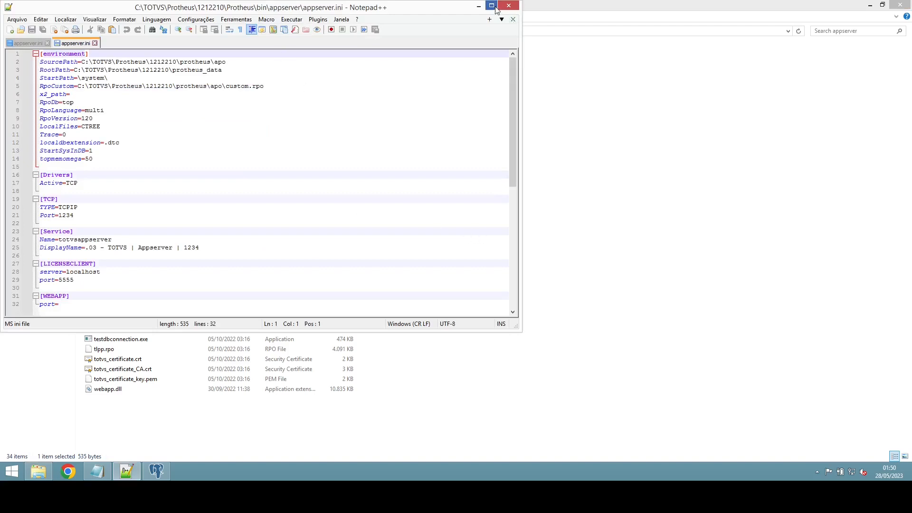
Step: Maximize Notepad++, close its Protheus appserver.ini tab, and minimize it
click(491, 6)
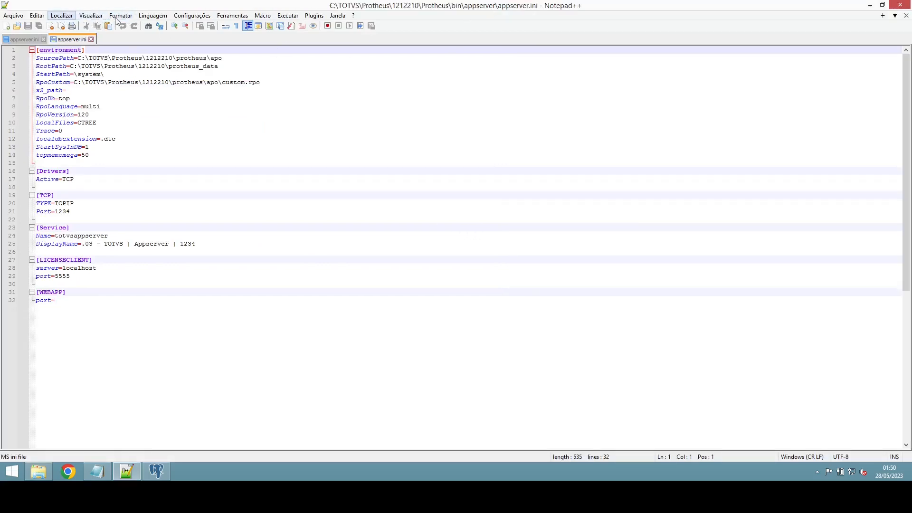
click(91, 39)
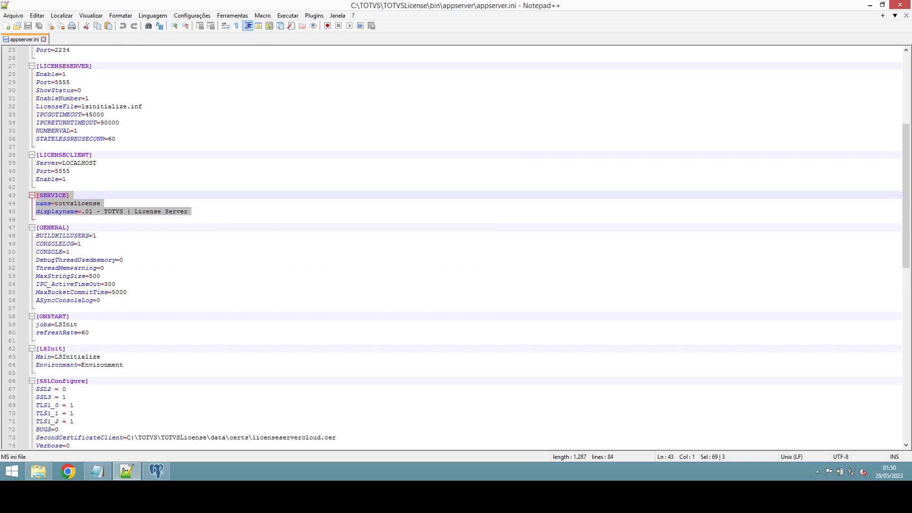
click(870, 6)
Step: Open appserver.ini with Windows Notepad and maximize the Notepad window
right_click(135, 92)
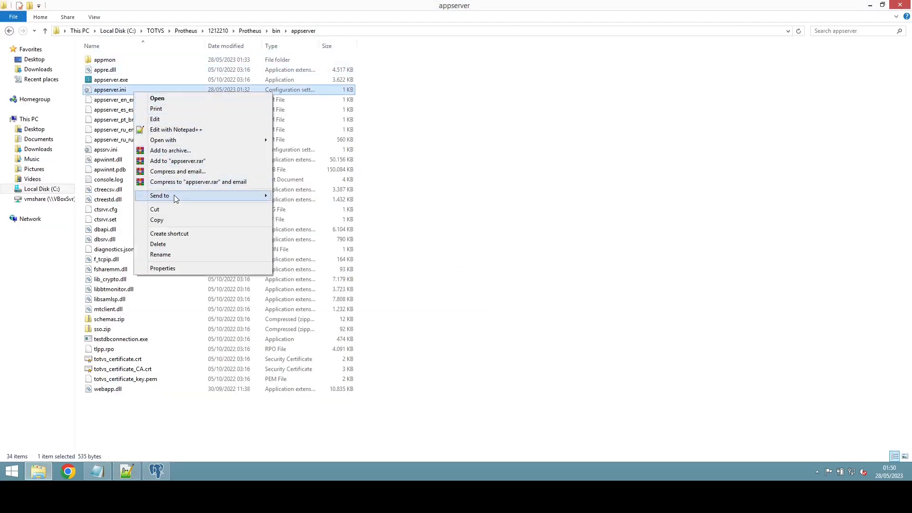
mouse_move(251, 140)
click(315, 139)
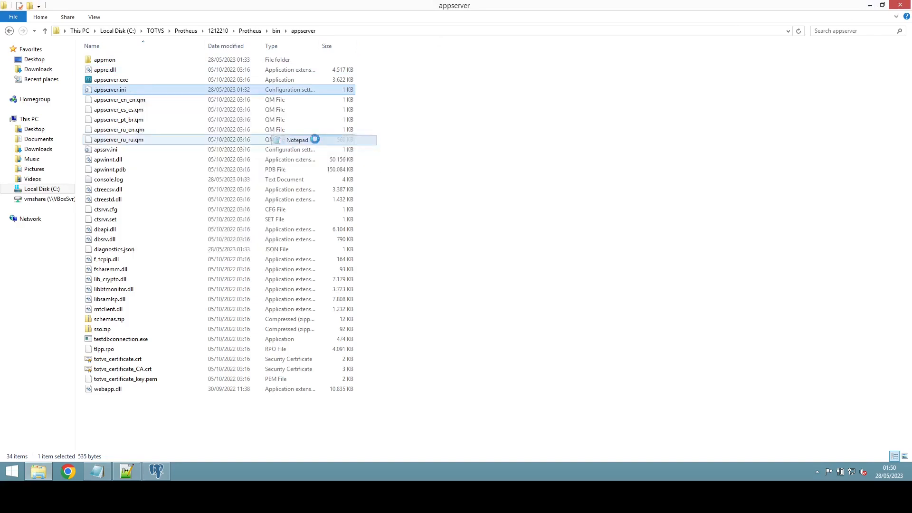
click(751, 108)
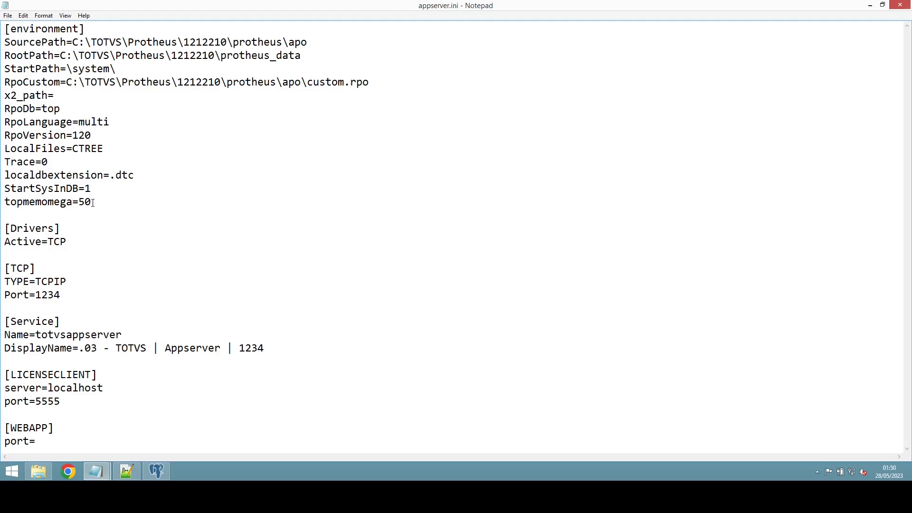
Step: Change the first section header from [environment] to [PROTHEUS]
drag(91, 204, 6, 14)
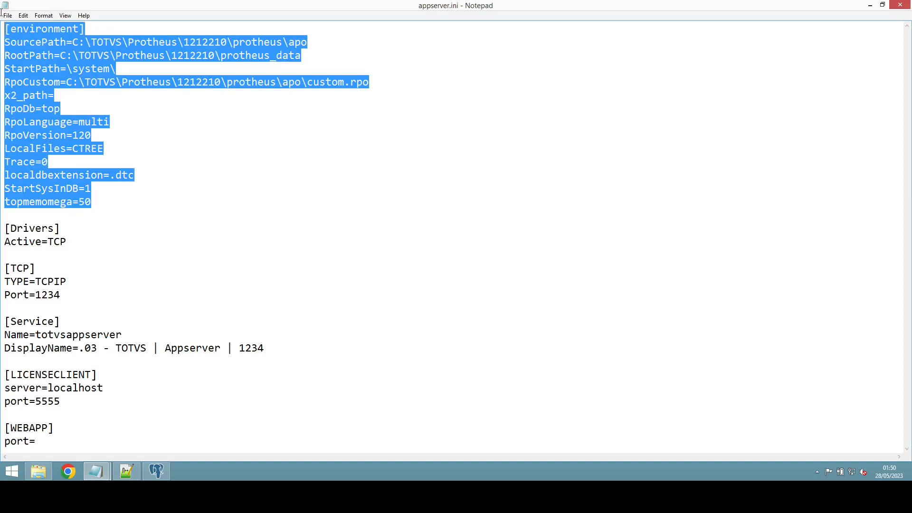
click(70, 119)
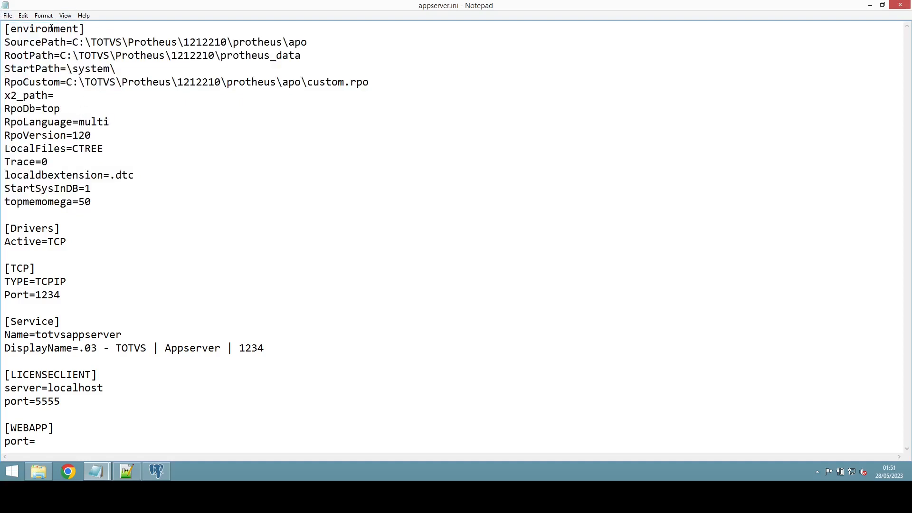
drag(79, 29, 10, 27)
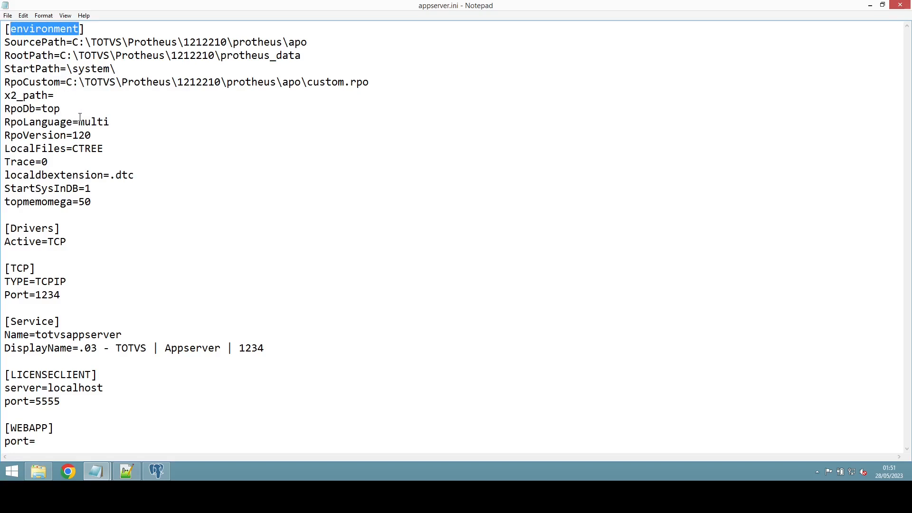
text(PRODUCAO)
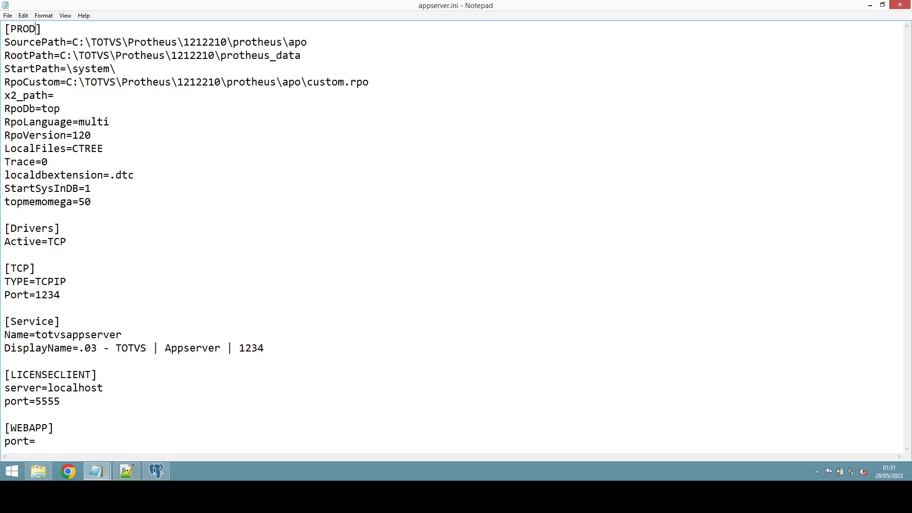
key(BackSpace)
key(BackSpace)
key(BackSpace)
key(BackSpace)
key(BackSpace)
key(BackSpace)
key(BackSpace)
key(BackSpace)
text(TESTE)
key(BackSpace)
key(BackSpace)
key(BackSpace)
key(BackSpace)
key(BackSpace)
text(PROTHEUS)
double_click(33, 43)
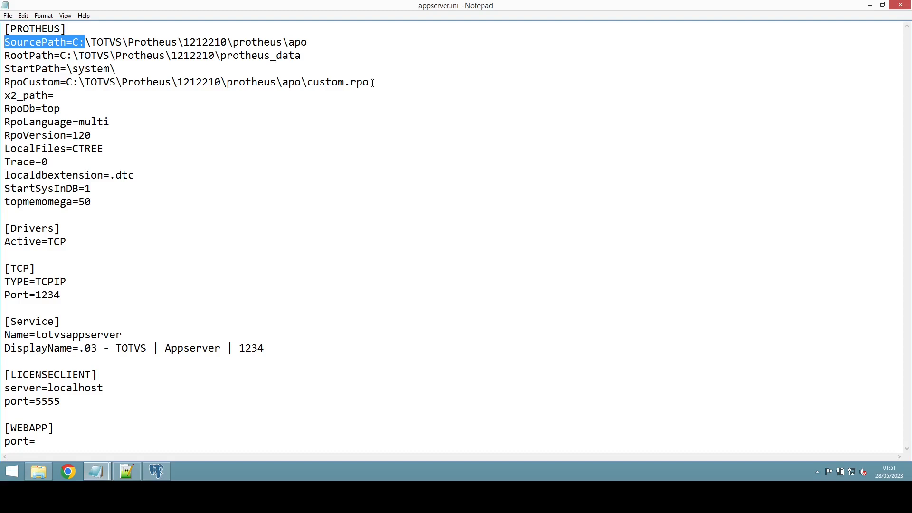
Step: Move the RpoCustom line so it sits directly below the SourcePath line
drag(372, 83, 2, 83)
key(ctrl+c)
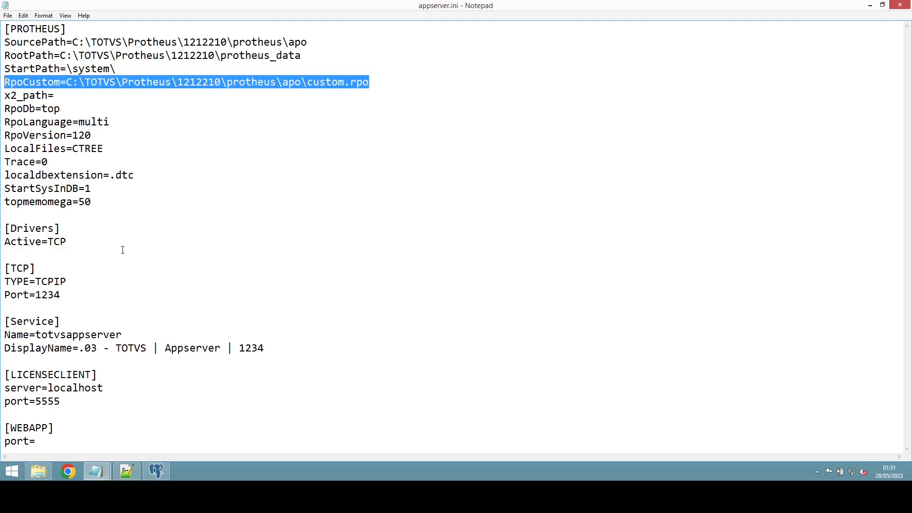
key(BackSpace)
key(BackSpace)
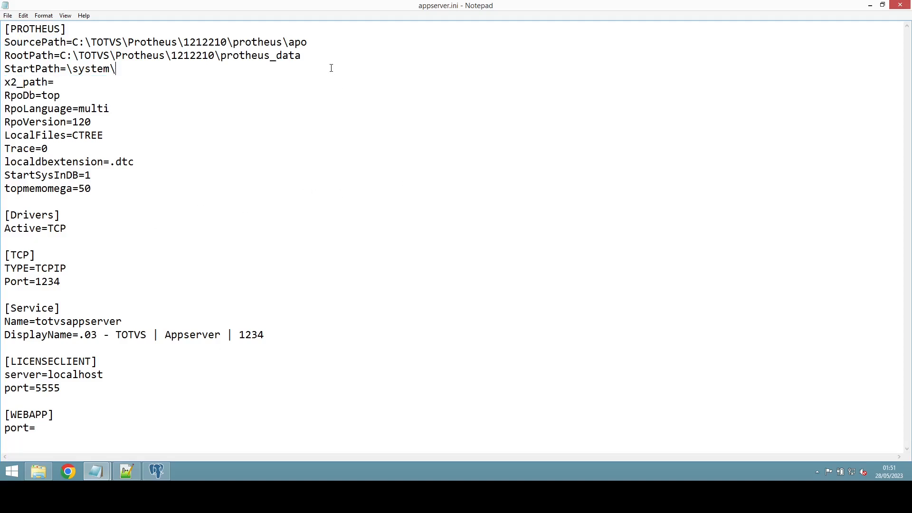
click(314, 47)
key(Return)
key(ctrl+v)
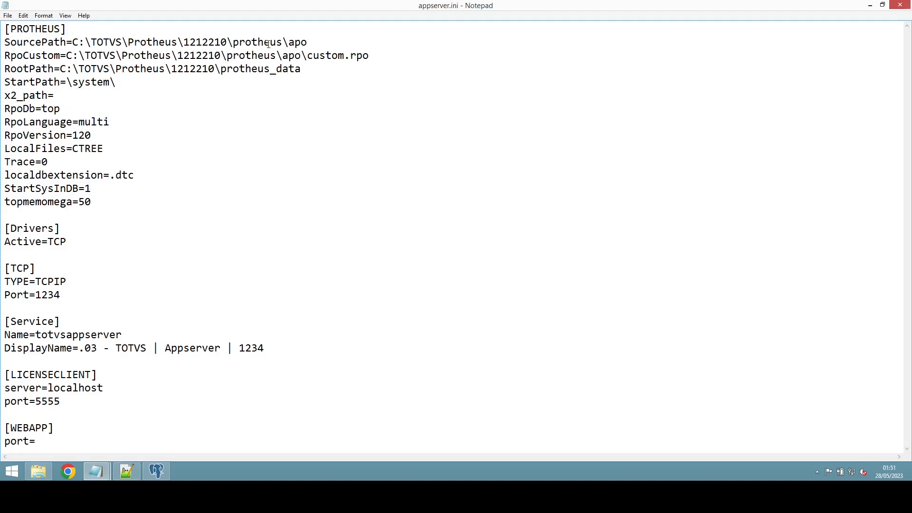
Step: Select the SourcePath folder path and bring up the Windows Run prompt
double_click(35, 42)
click(67, 42)
key(shift+Right)
key(shift+Right)
key(shift+Right)
key(shift+Right)
key(shift+Right)
key(shift+Right)
key(shift+Right)
key(shift+Right)
key(shift+Right)
key(shift+Right)
key(shift+Right)
key(shift+Right)
key(shift+Right)
key(shift+Right)
key(shift+Right)
key(shift+Right)
key(shift+Right)
key(shift+Right)
key(shift+Right)
key(shift+Right)
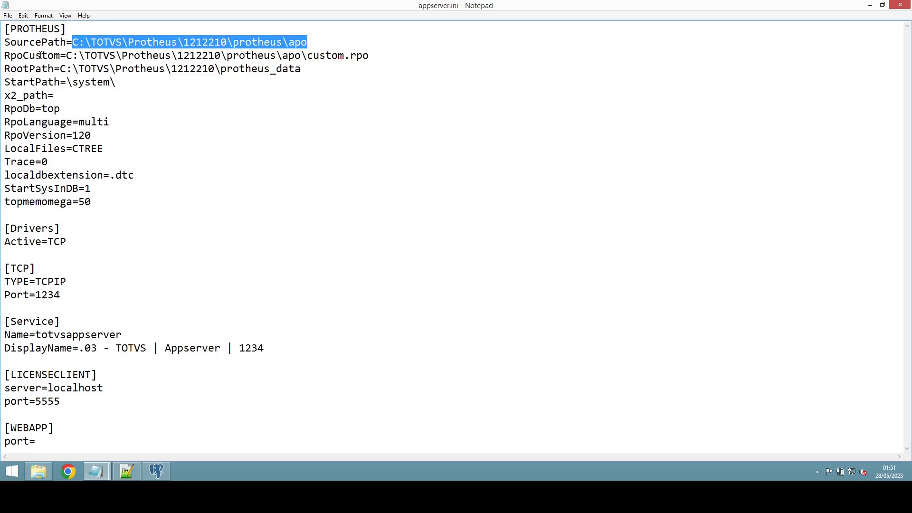
click(66, 55)
key(shift+Right)
key(shift+Right)
key(shift+Right)
key(shift+Right)
key(shift+Right)
key(shift+Right)
key(shift+Right)
key(shift+Right)
key(shift+Right)
key(shift+Right)
key(shift+Right)
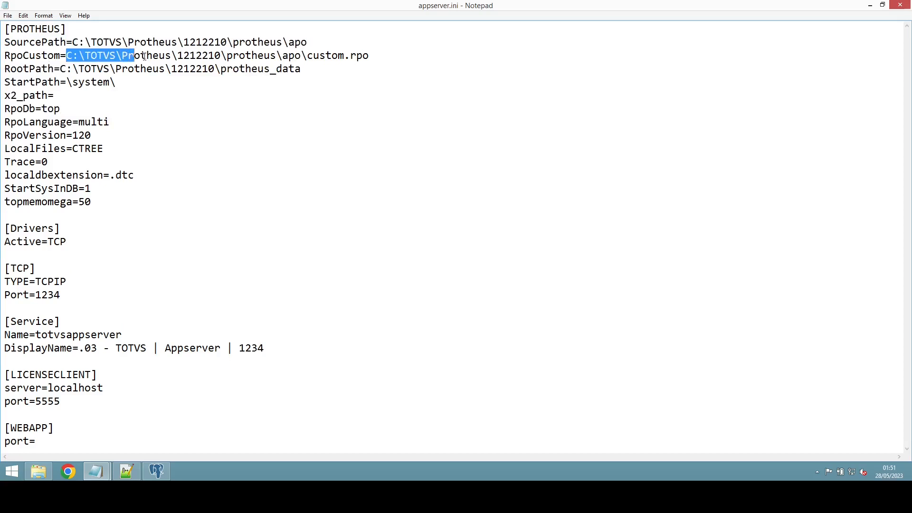
drag(145, 56, 375, 57)
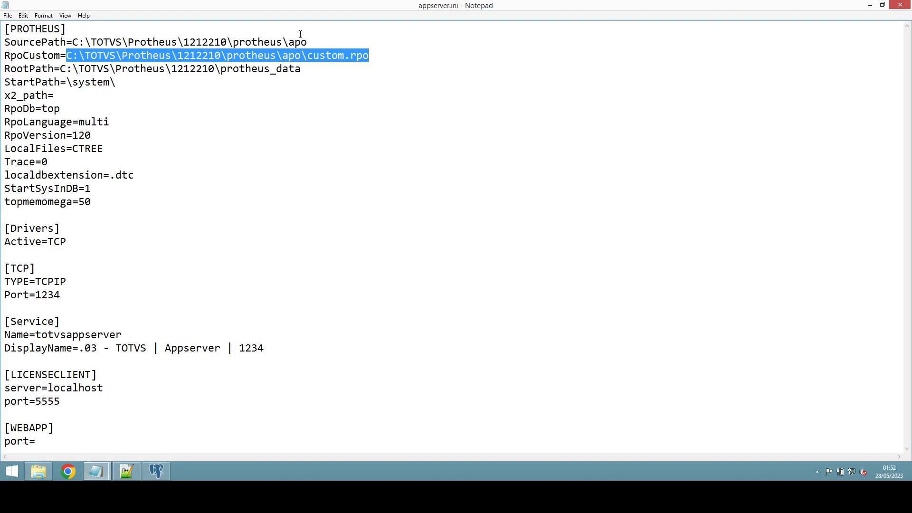
drag(309, 43, 81, 45)
key(ctrl+c)
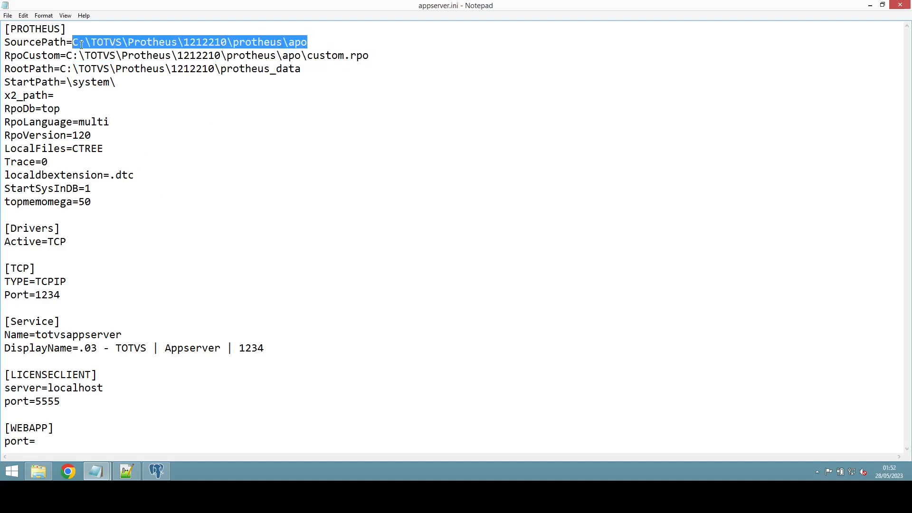
key(super+r)
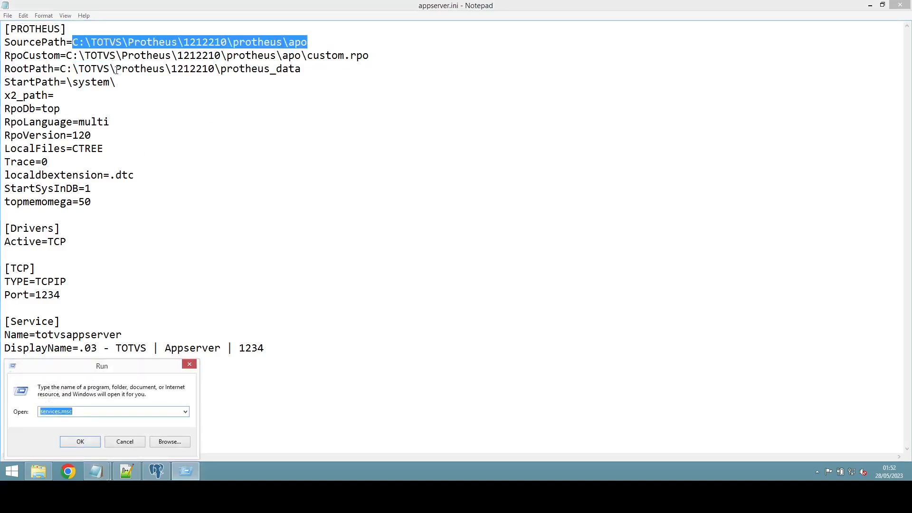
Step: Open the apo folder from Run, check the tttm120.rpo and custom.rpo sizes, and return to Notepad
key(ctrl+v)
key(Return)
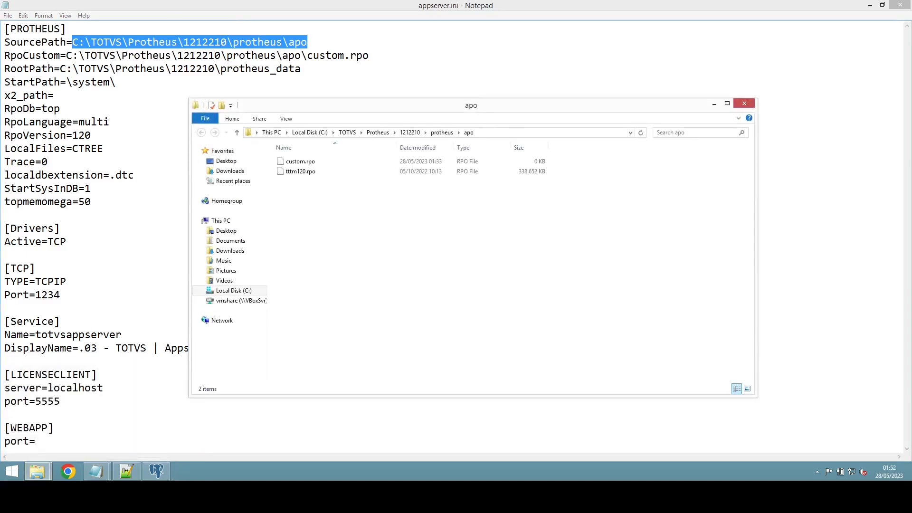
click(304, 172)
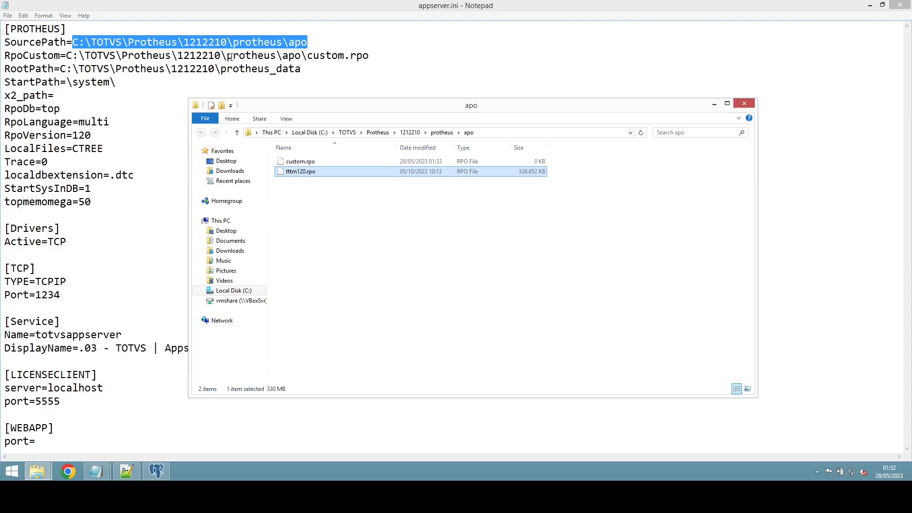
click(299, 162)
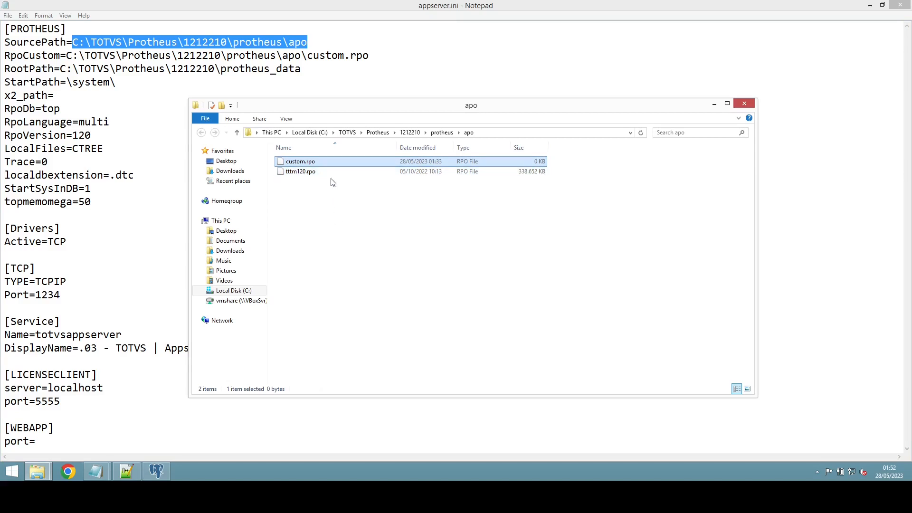
click(302, 73)
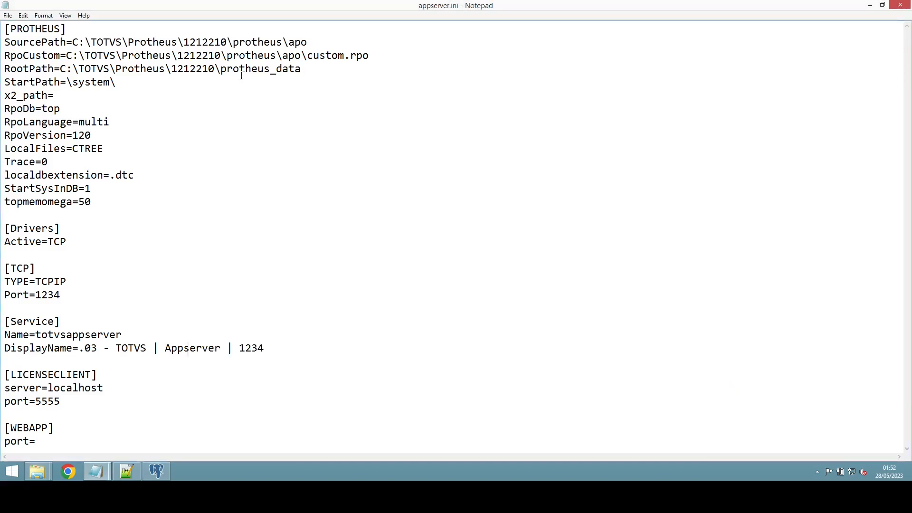
drag(301, 69, 59, 69)
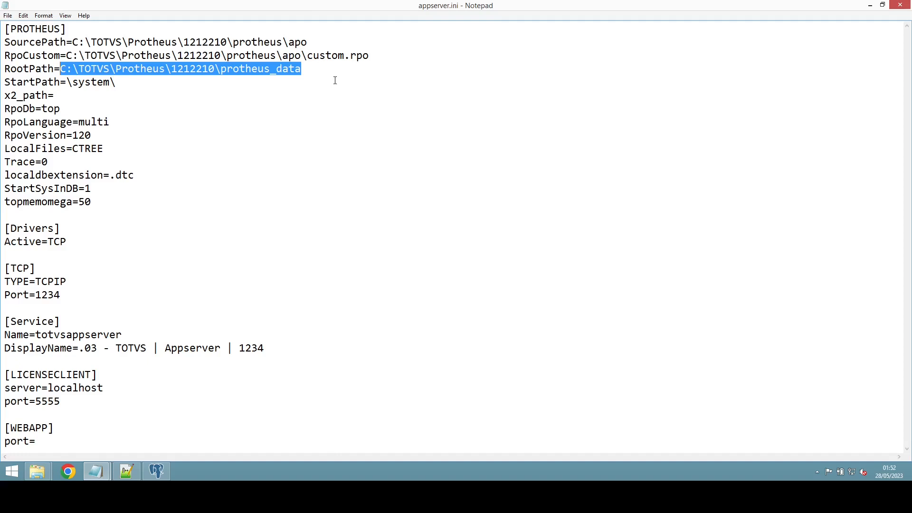
click(32, 81)
double_click(32, 80)
drag(67, 82, 109, 82)
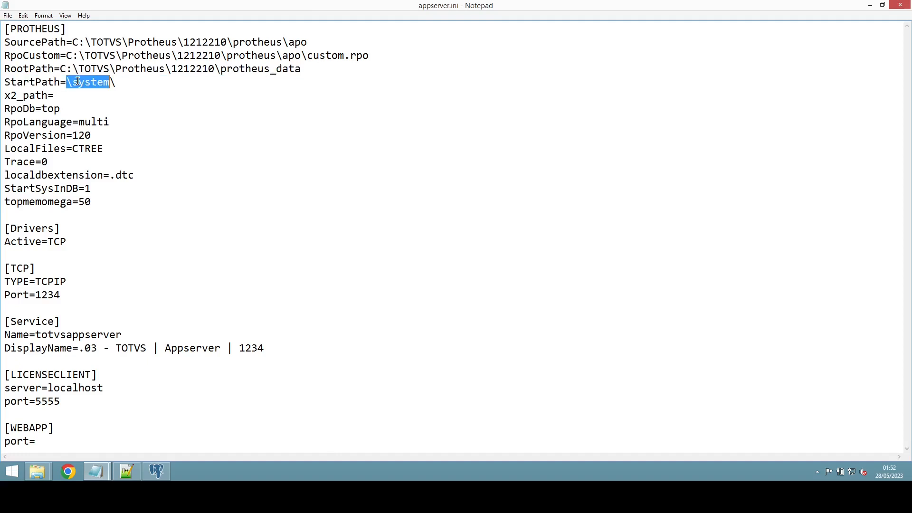
drag(309, 70, 61, 69)
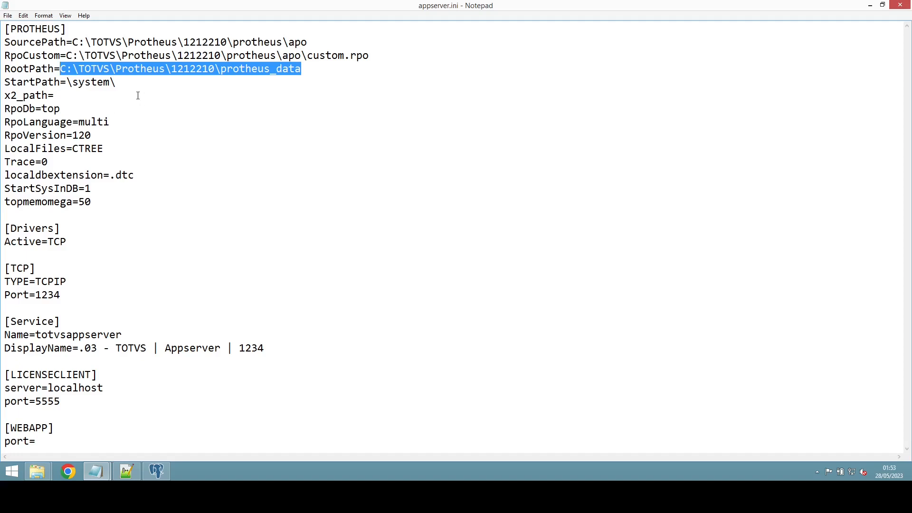
drag(66, 82, 125, 84)
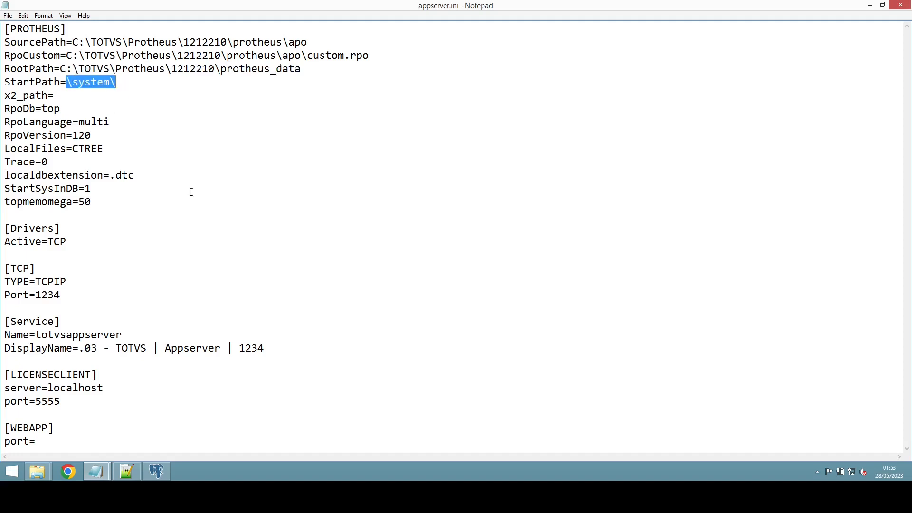
click(116, 121)
click(68, 82)
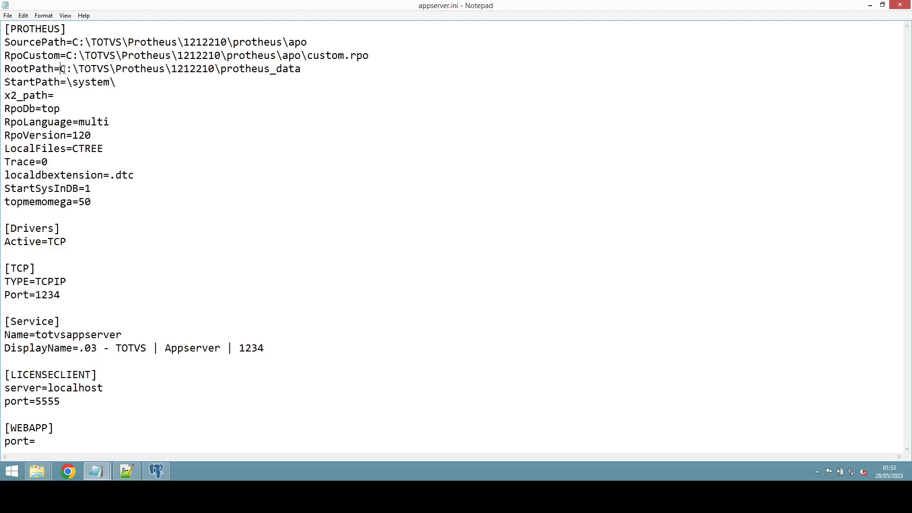
drag(61, 69, 303, 69)
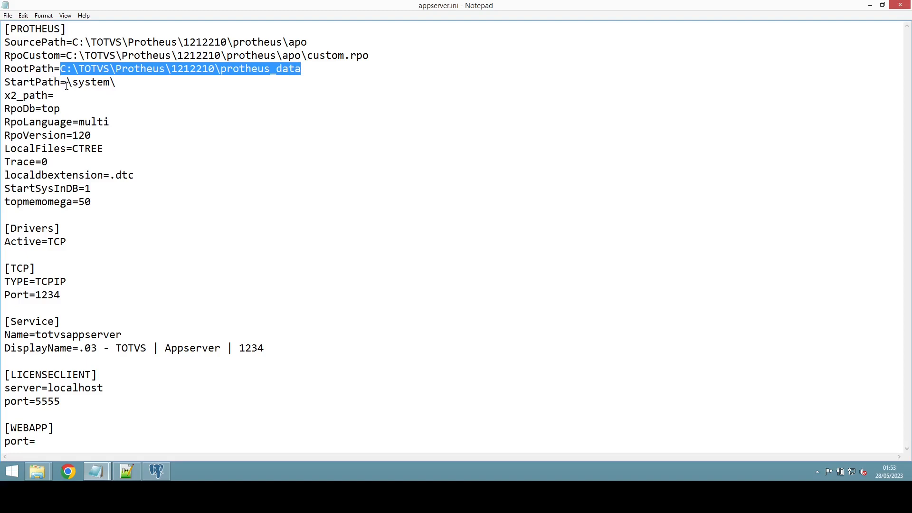
drag(67, 82, 119, 83)
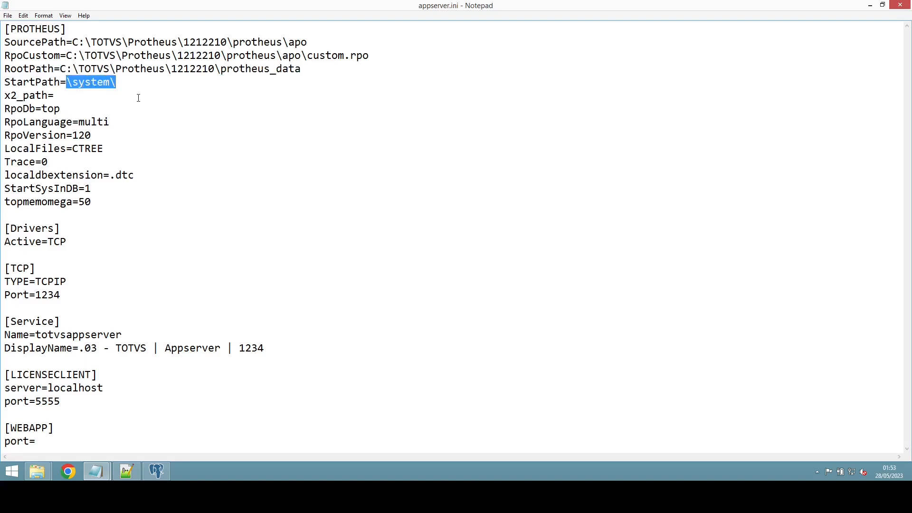
drag(60, 69, 305, 68)
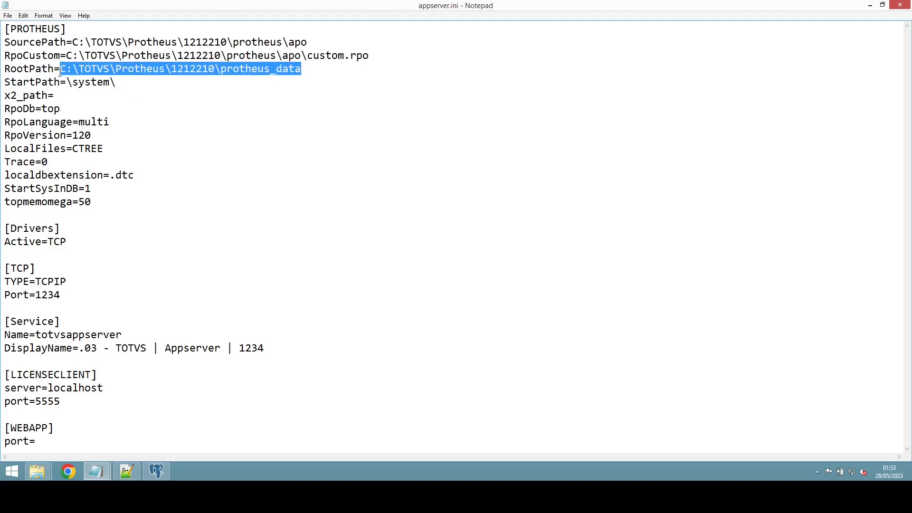
drag(68, 84, 110, 84)
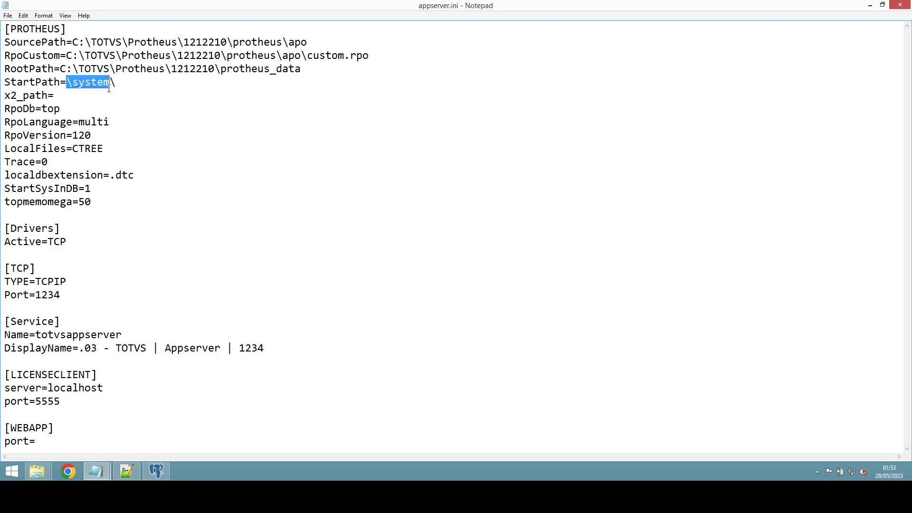
click(72, 83)
drag(66, 84, 71, 84)
drag(306, 69, 61, 69)
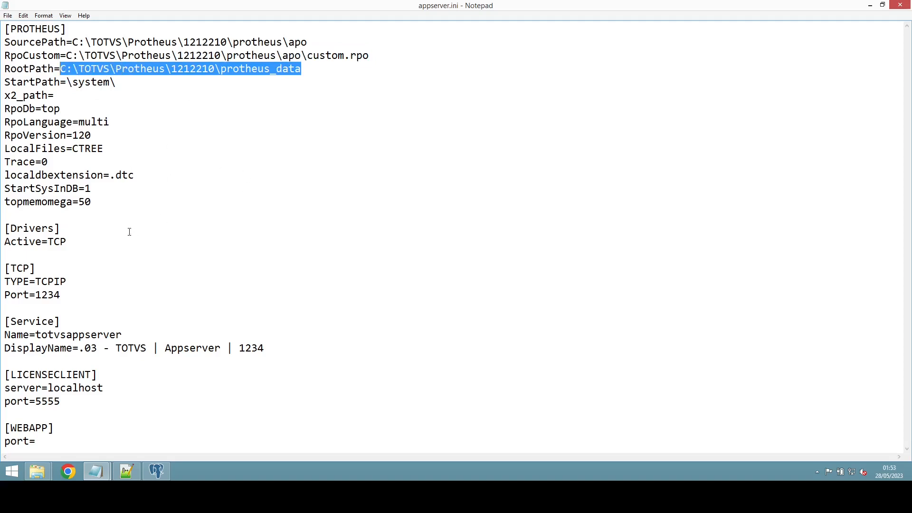
drag(4, 229, 61, 228)
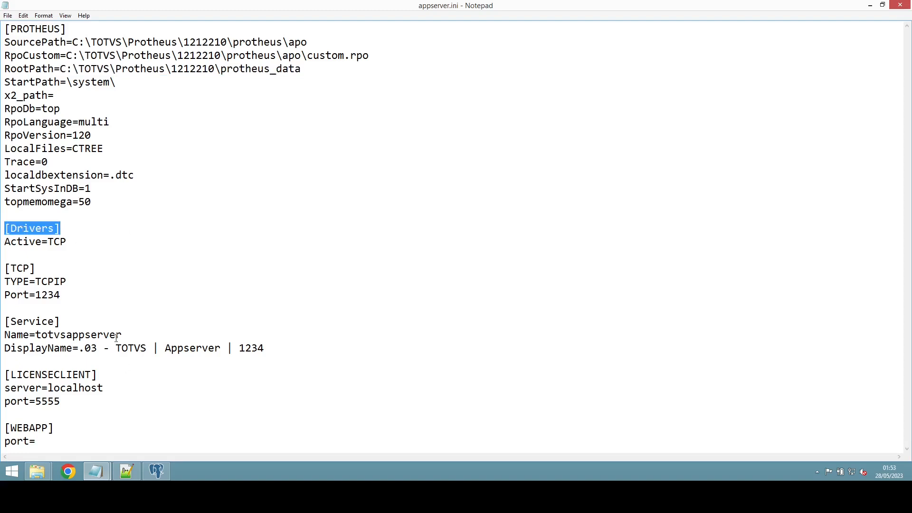
double_click(19, 270)
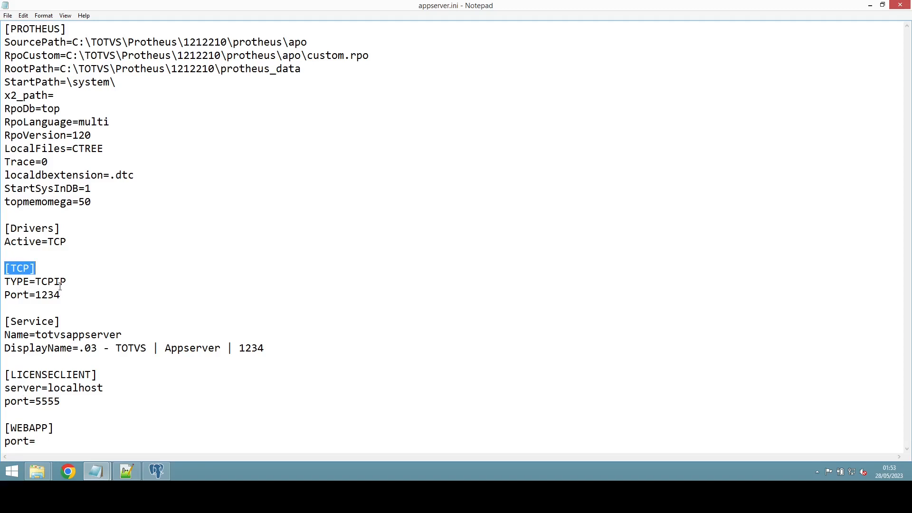
drag(36, 282, 72, 283)
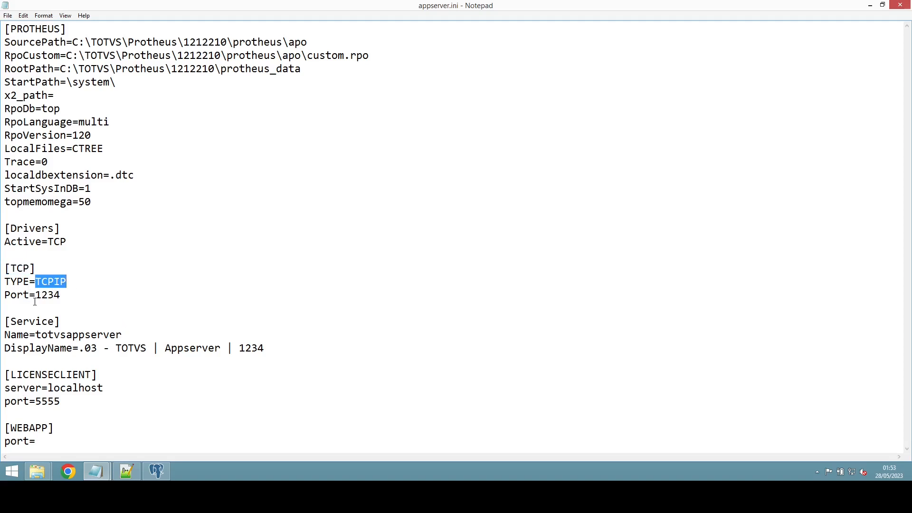
drag(35, 296, 65, 296)
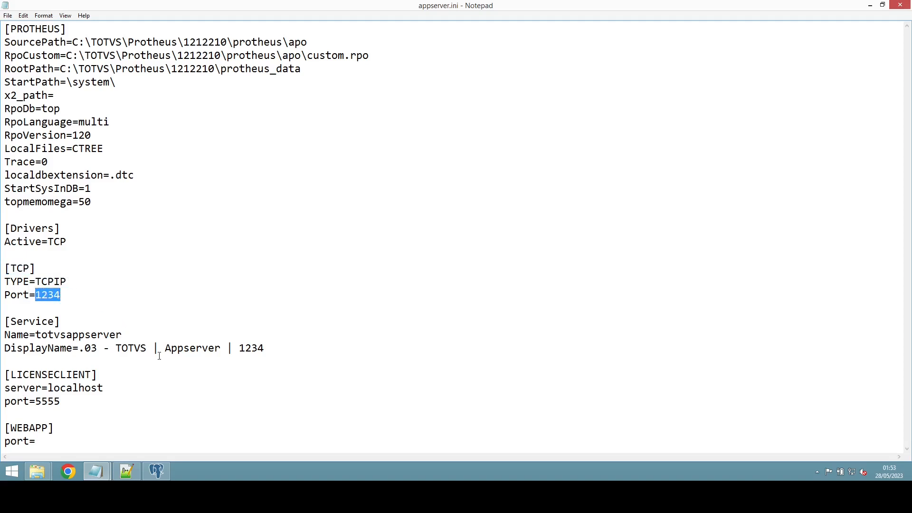
click(30, 322)
click(41, 375)
Step: Delete the [WEBAPP] header, its port= line, and the leftover blank line
drag(43, 442, 1, 433)
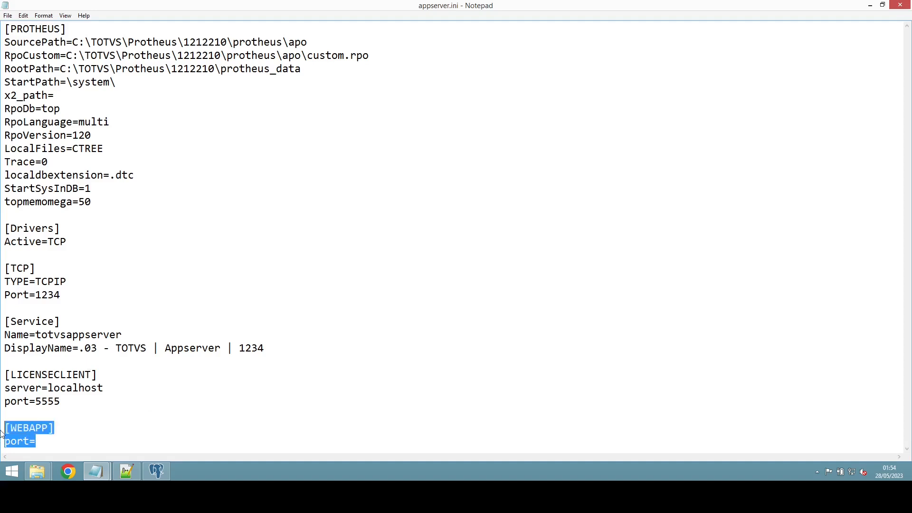
key(Delete)
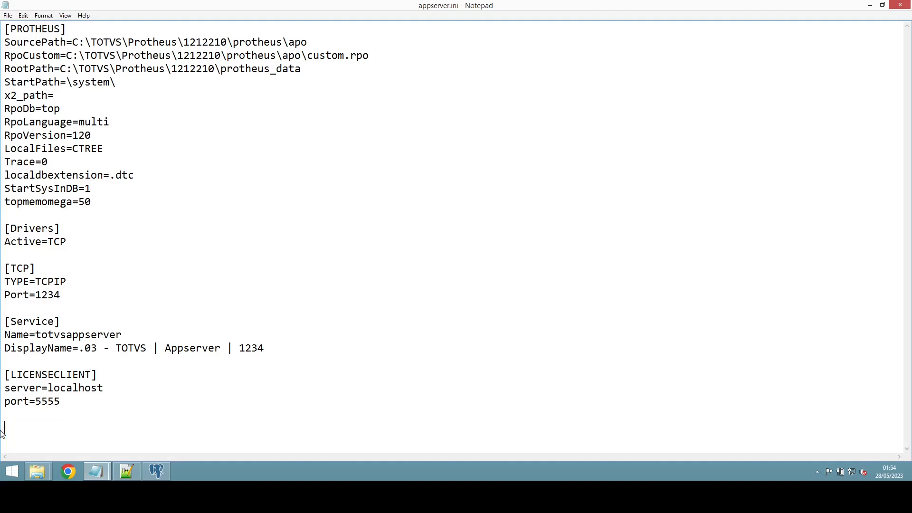
key(BackSpace)
key(BackSpace)
Step: Insert a [DBACCESS] section containing Server=localhost below topmemomega=50
key(Return)
key(Return)
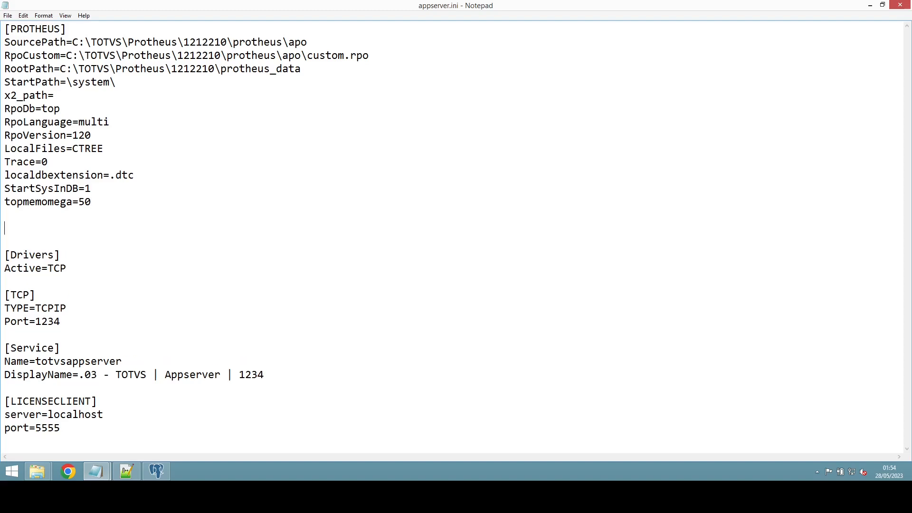
text([dba)
key(BackSpace)
key(BackSpace)
key(BackSpace)
text(DBACCESS])
key(Return)
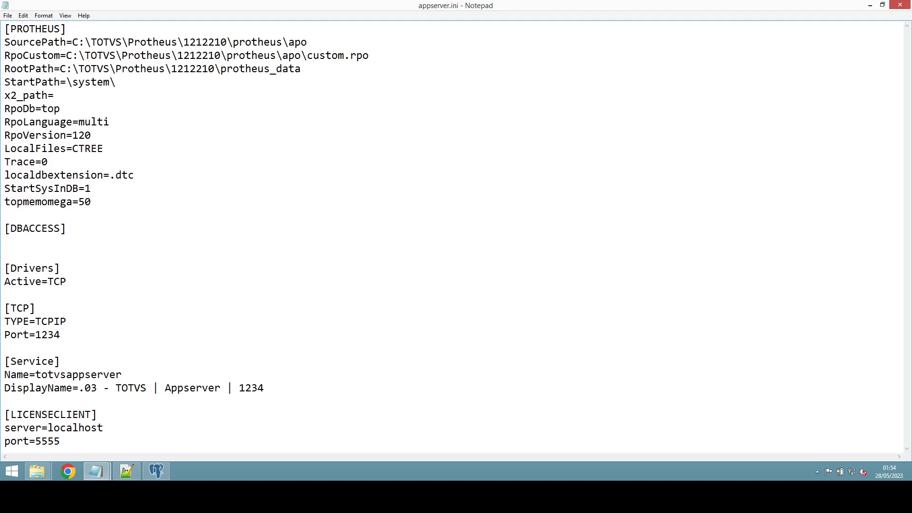
text(Server=localhost)
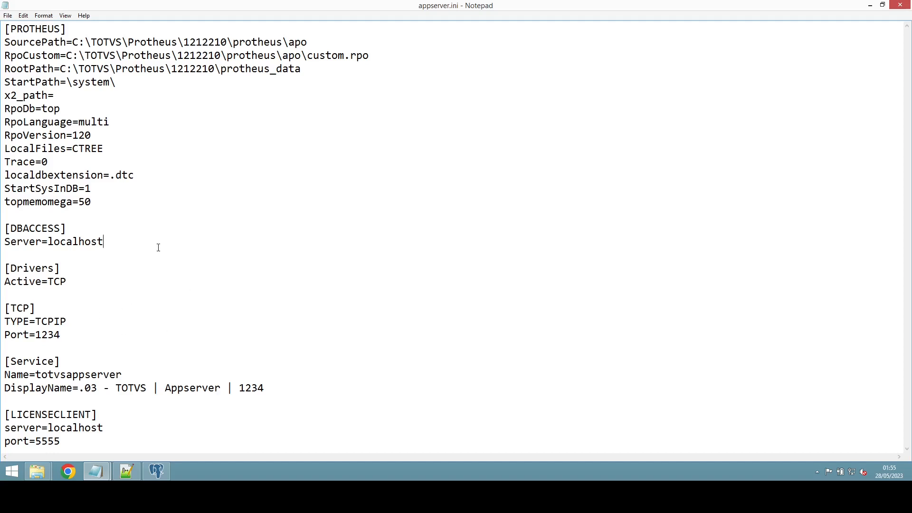
click(42, 228)
Step: Add port=7890, database=Postgres and Alias=protheus lines beneath Server=localhost
drag(11, 228, 63, 233)
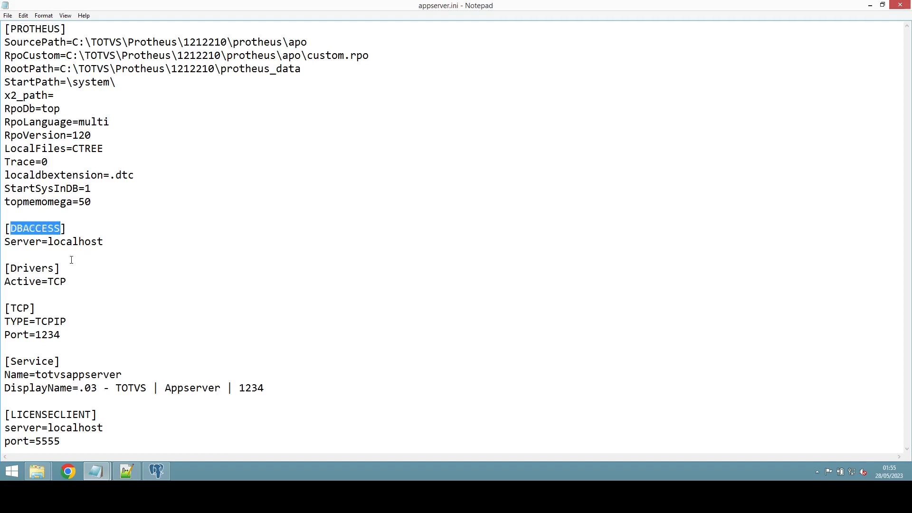
double_click(19, 243)
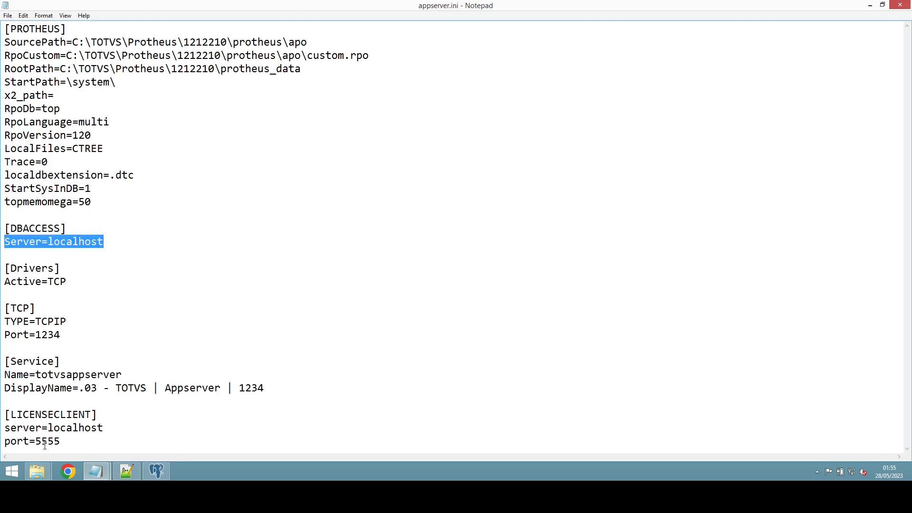
key(Right)
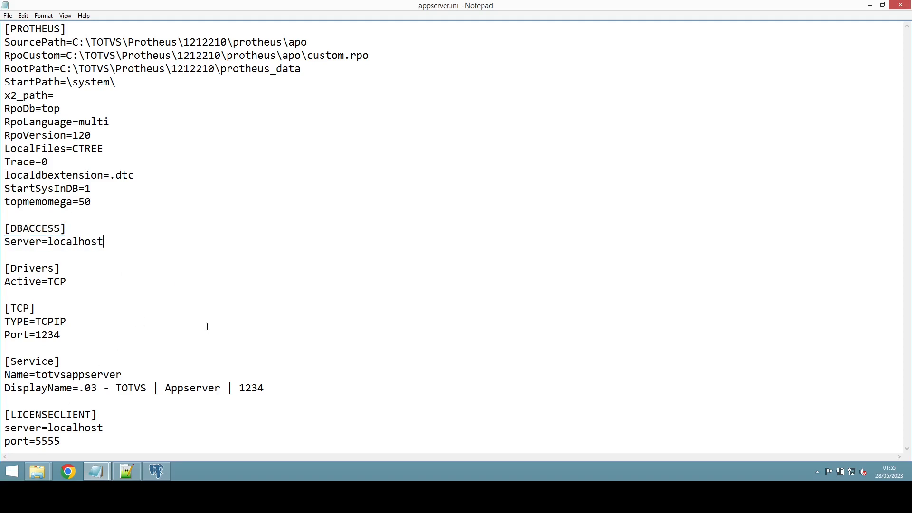
key(Return)
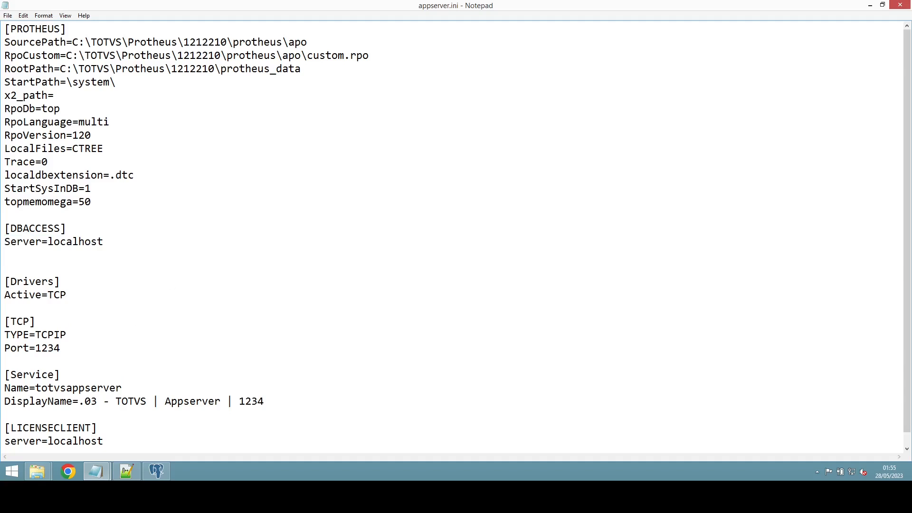
text(port=7890)
key(Return)
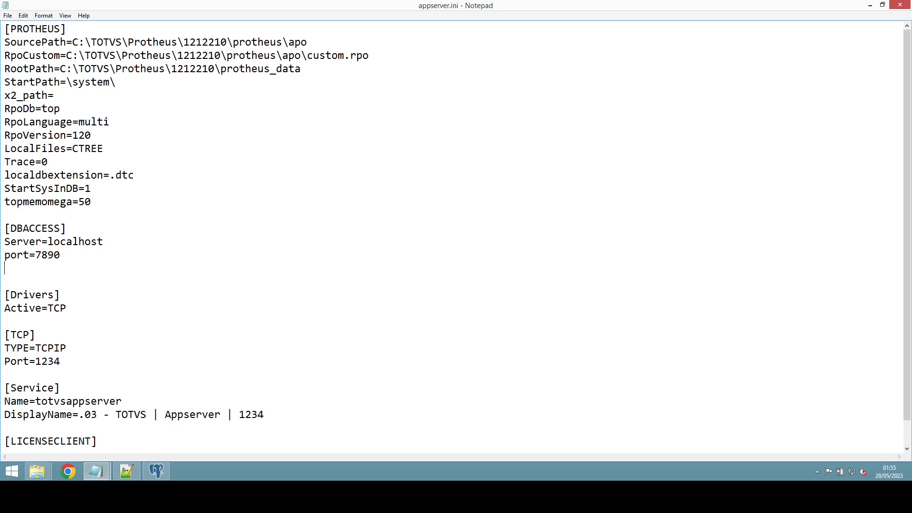
text(database=Postgres)
key(Return)
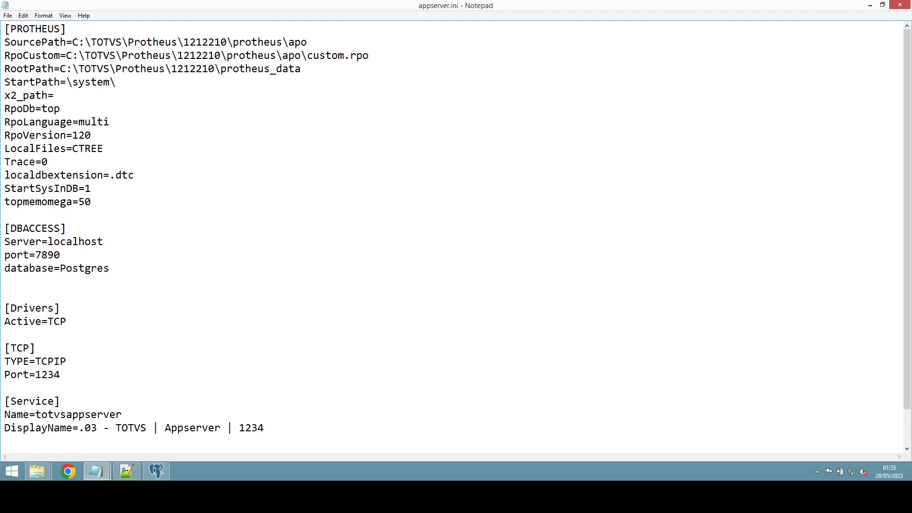
text(Alias=pro)
text(theus)
Step: Move the database and Alias lines from [DBACCESS] to below topmemomega=50
drag(102, 281, 2, 269)
key(ctrl+c)
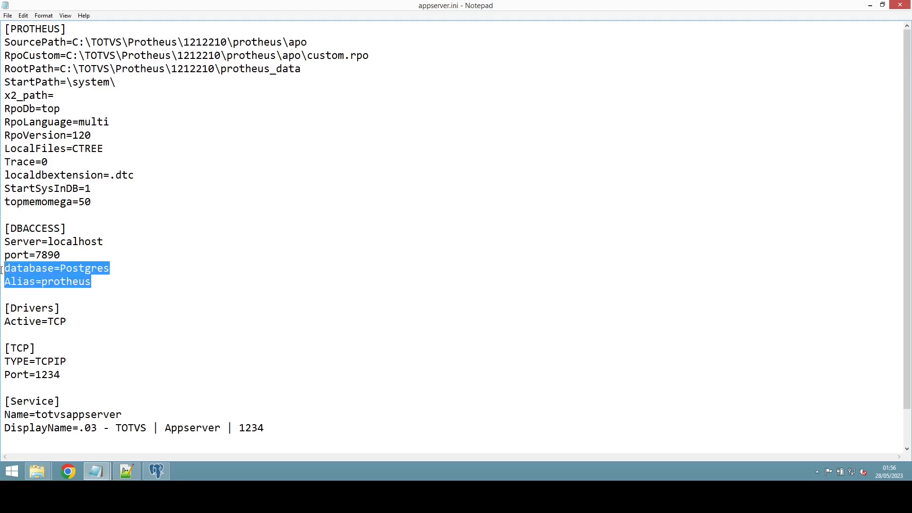
key(Delete)
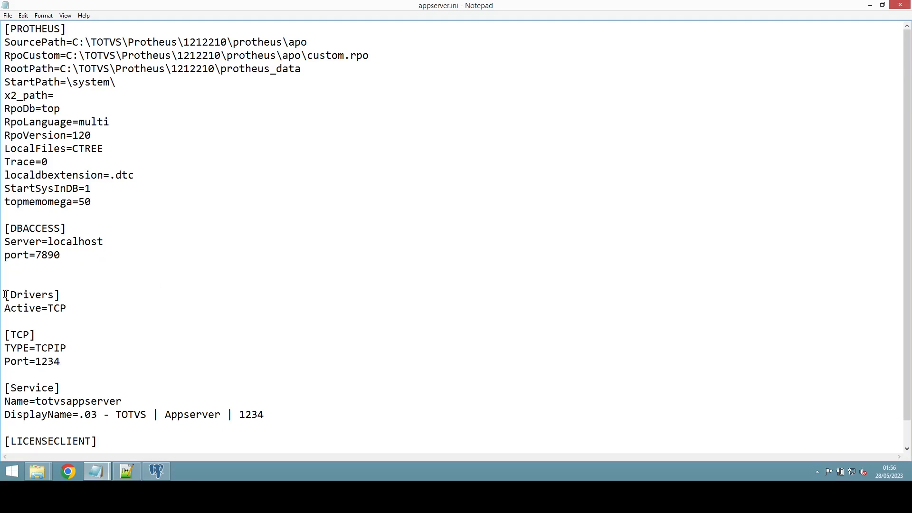
key(Delete)
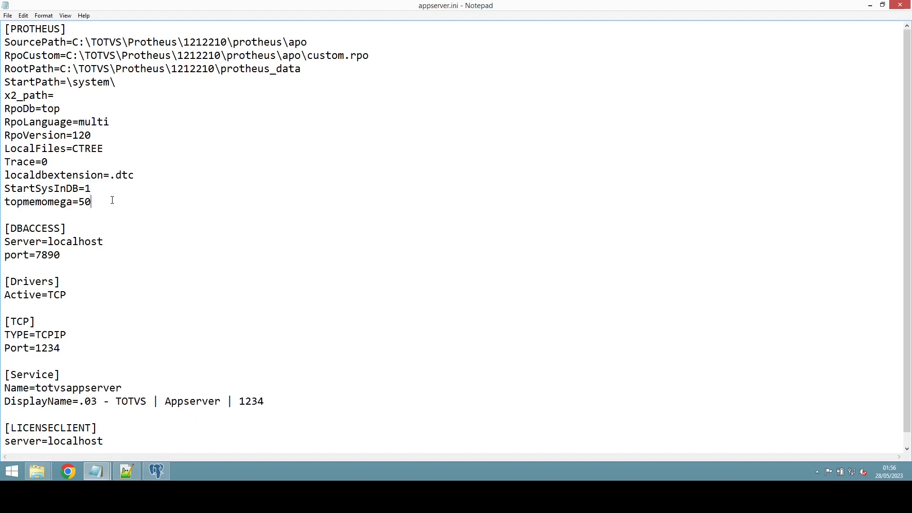
key(ctrl+v)
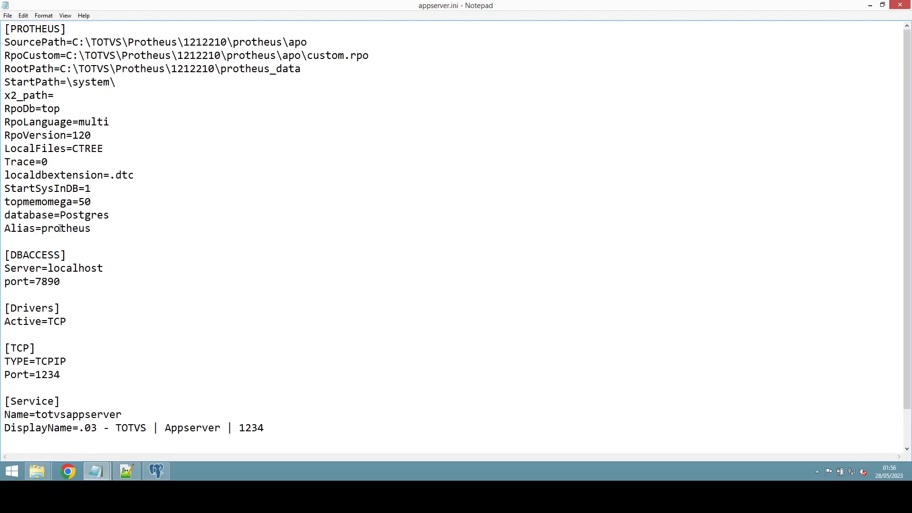
Step: Prefix the moved lines with db, giving dbdatabase=Postgres and dbAlias=protheus
click(4, 215)
text(d)
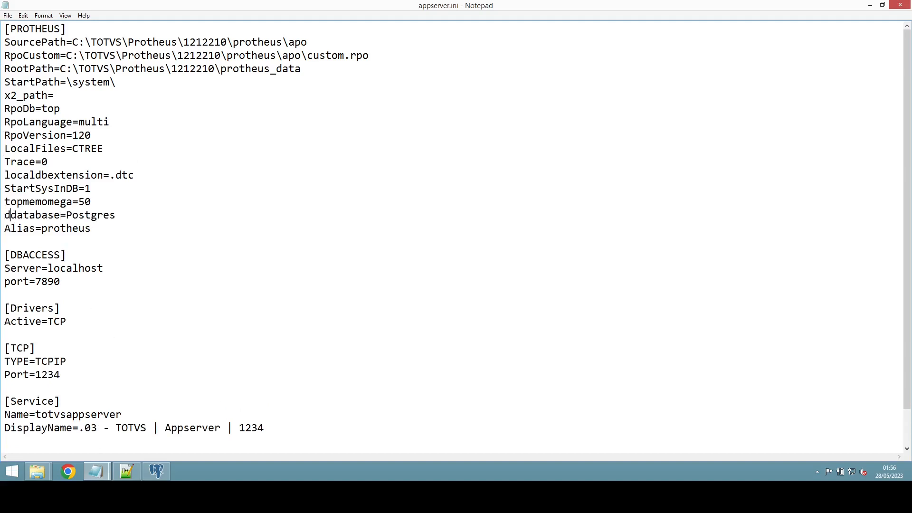
text(b)
key(Down)
key(Left)
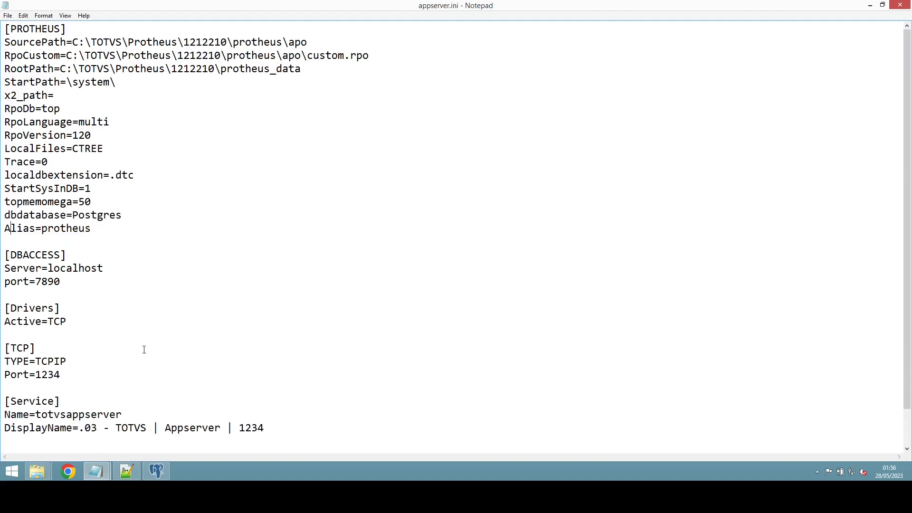
text(db)
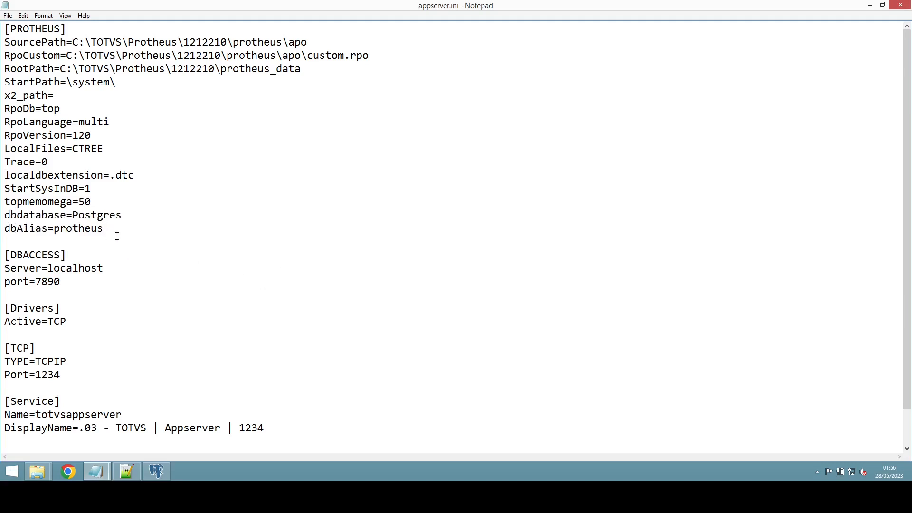
double_click(110, 216)
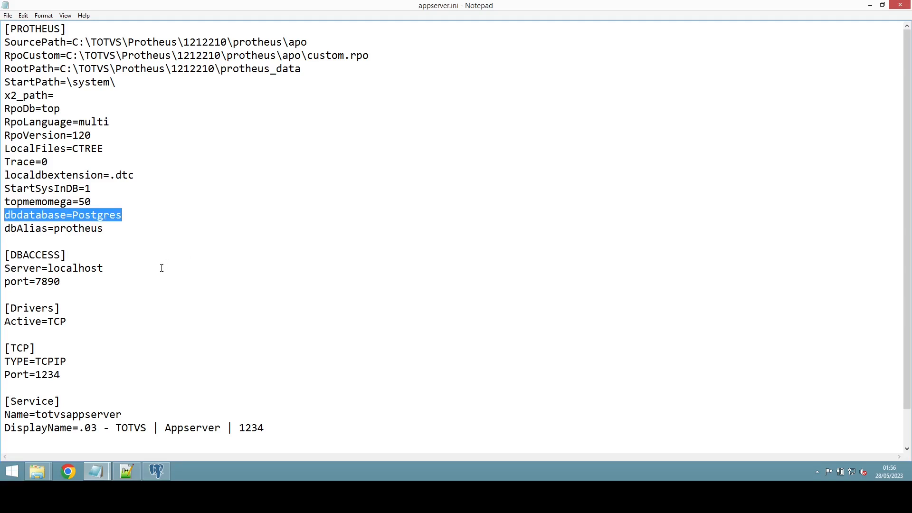
double_click(92, 231)
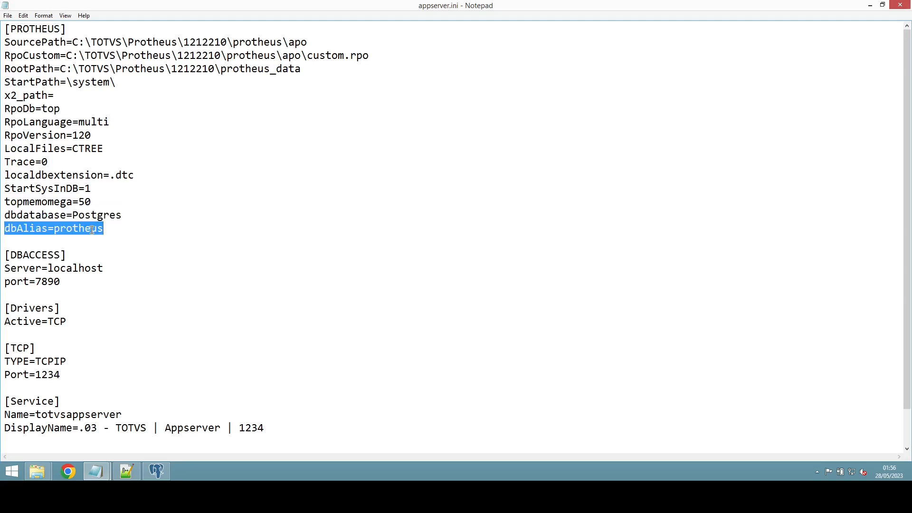
click(136, 212)
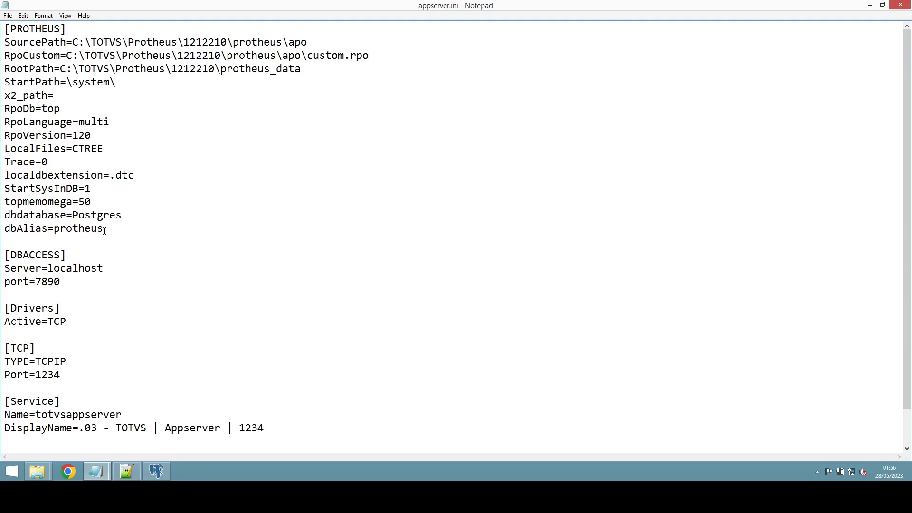
drag(105, 231, 4, 215)
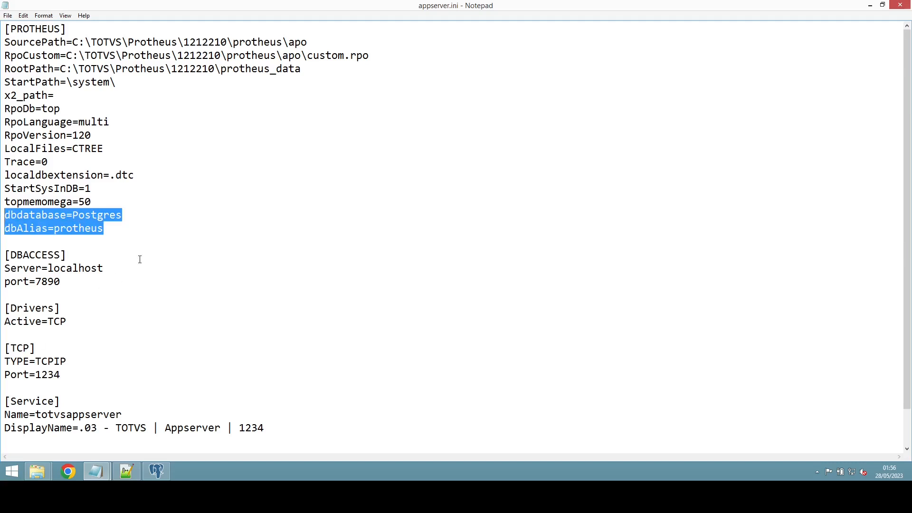
Step: Below dbAlias=protheus, add [General] with MaxStringSize=500, consolelog=1 and an empty consolefile= line
scroll(163, 293, down, 1)
click(122, 189)
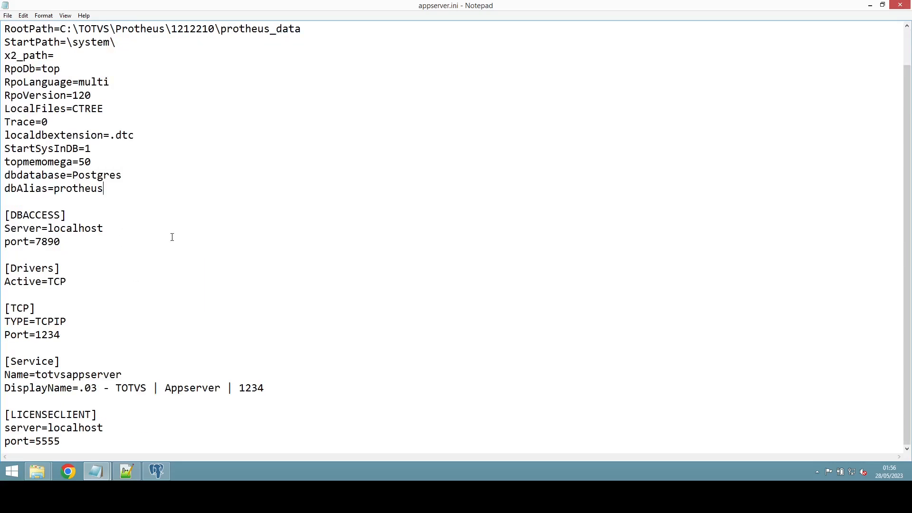
key(Return)
key(Return)
text([)
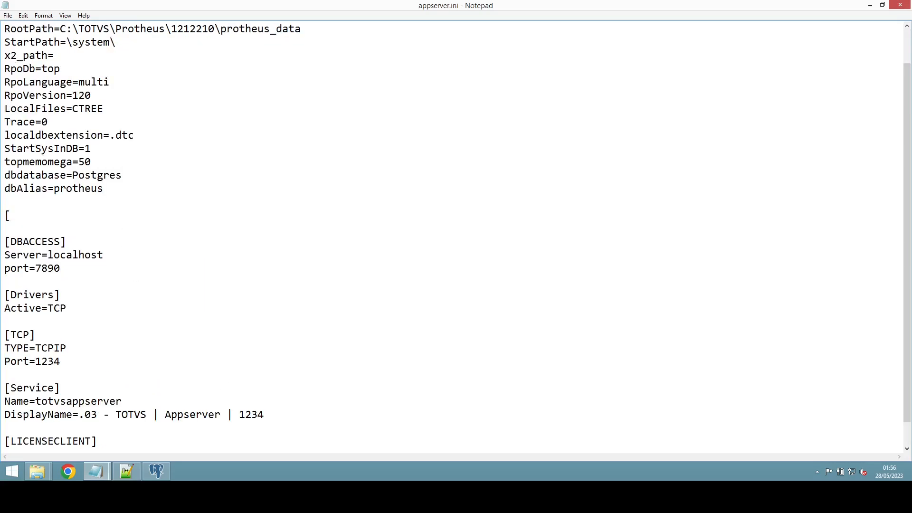
text(General])
key(Return)
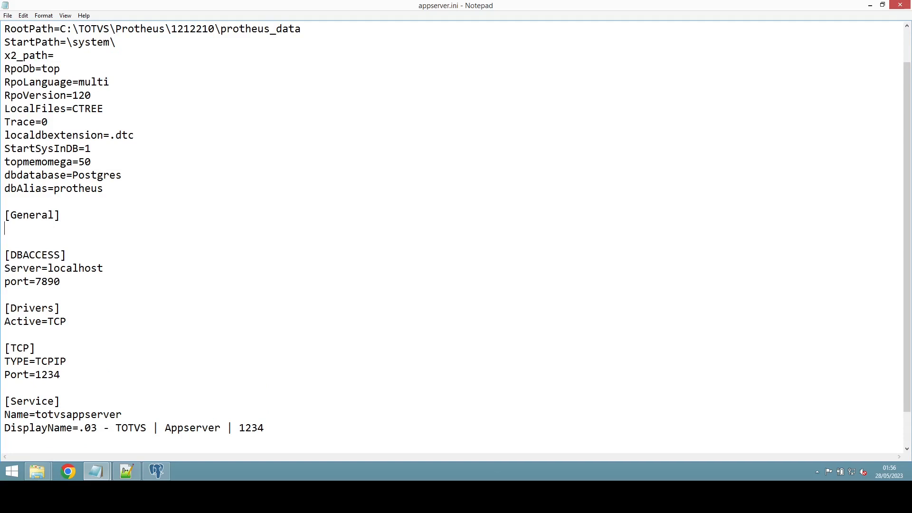
text(MaxStringSize=)
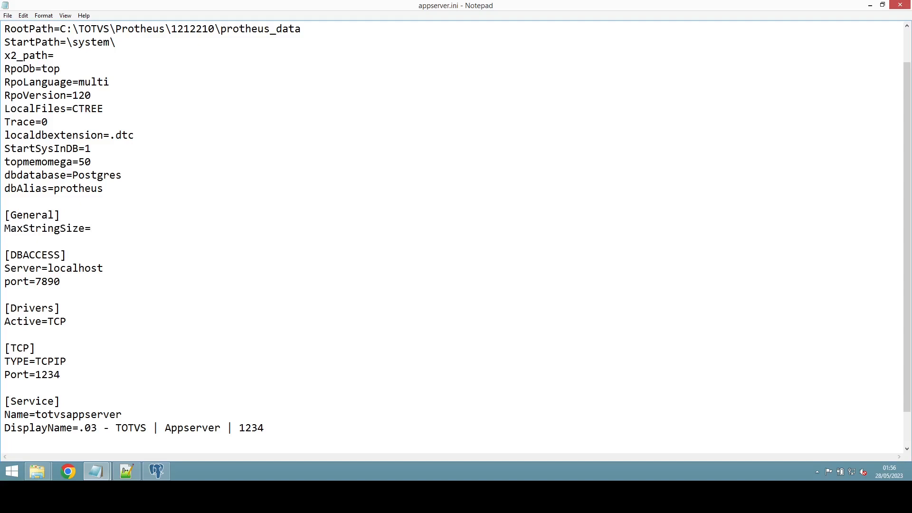
text(500)
key(Return)
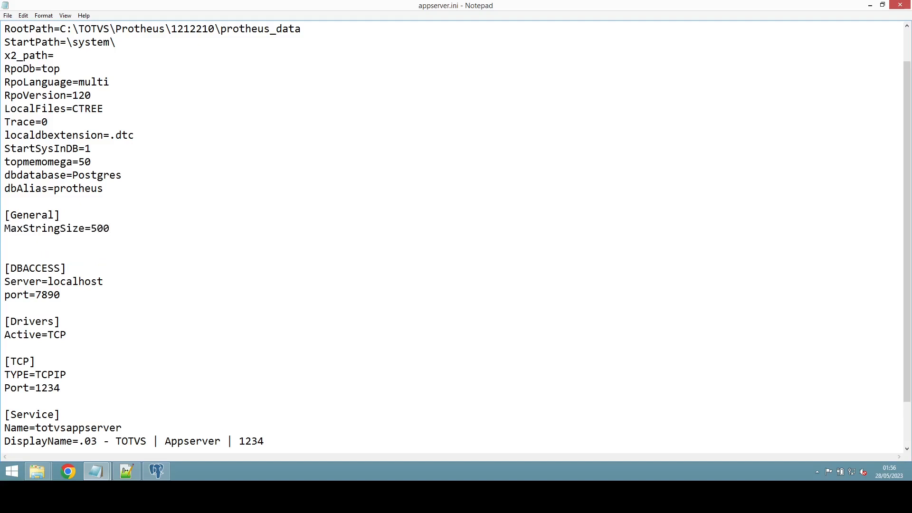
text(consolelog=1)
key(Return)
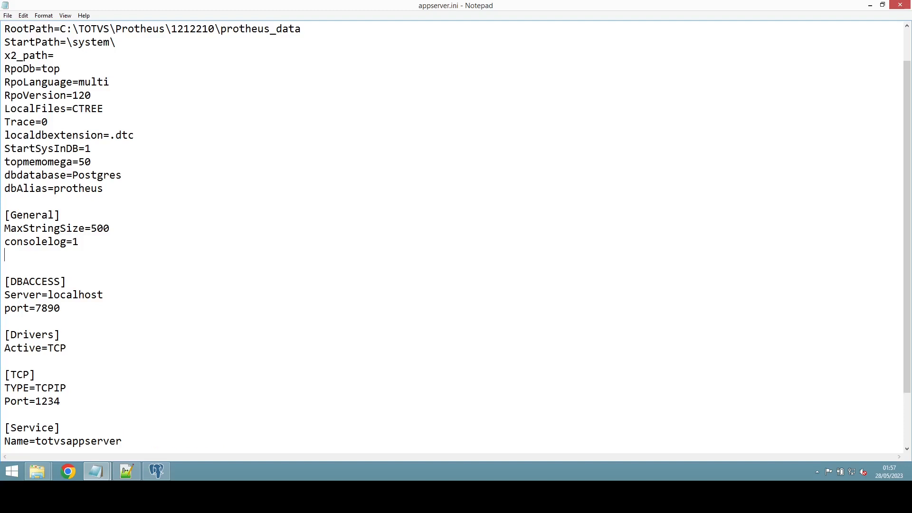
text(consolefile=)
Step: Switch to the appserver Explorer window and open C:\TOTVS\Protheus\1212210
click(38, 470)
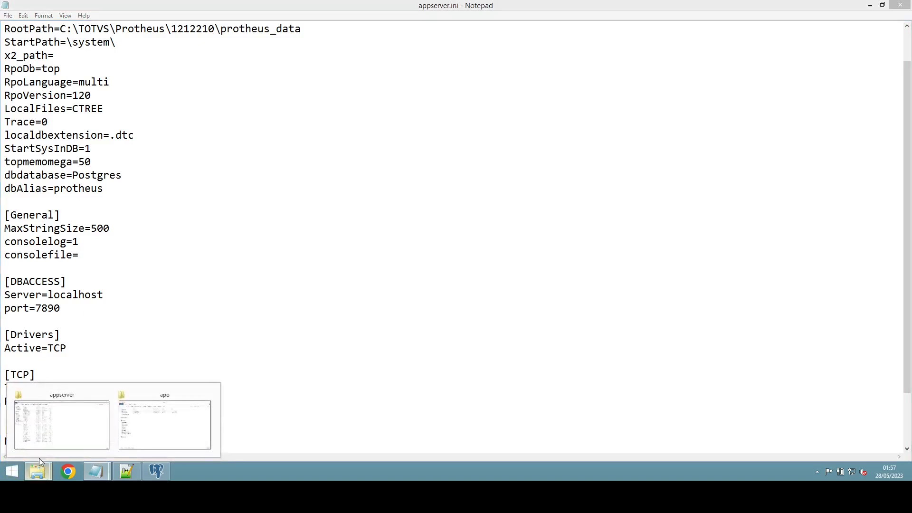
click(66, 423)
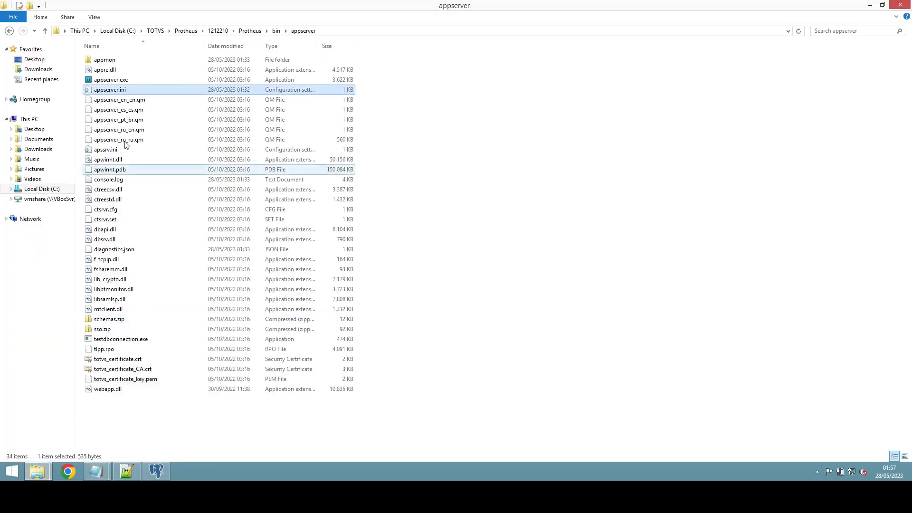
click(191, 31)
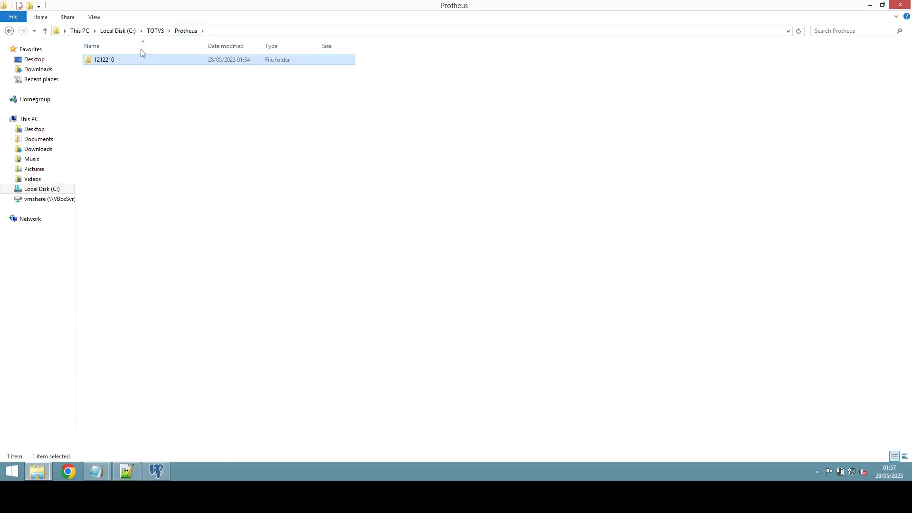
double_click(151, 60)
Step: Create a new folder named Logs there and copy its full path
right_click(105, 170)
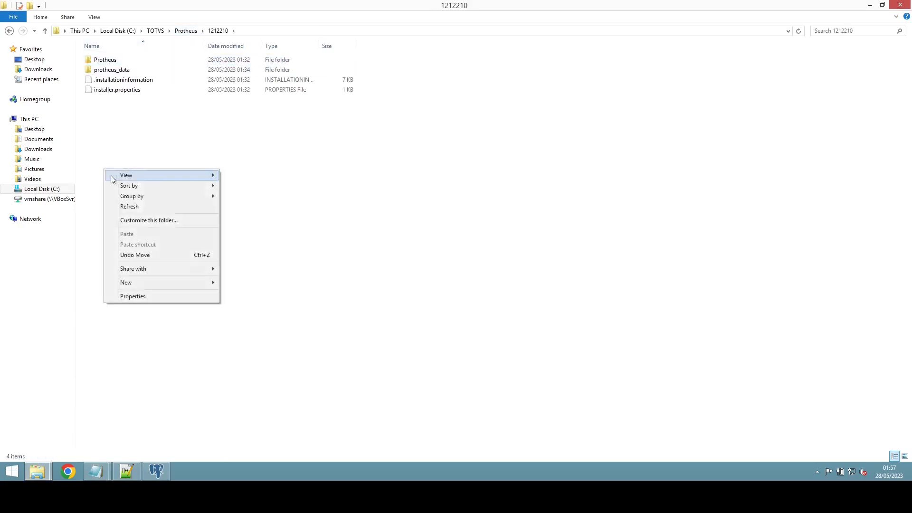
mouse_move(172, 282)
click(258, 283)
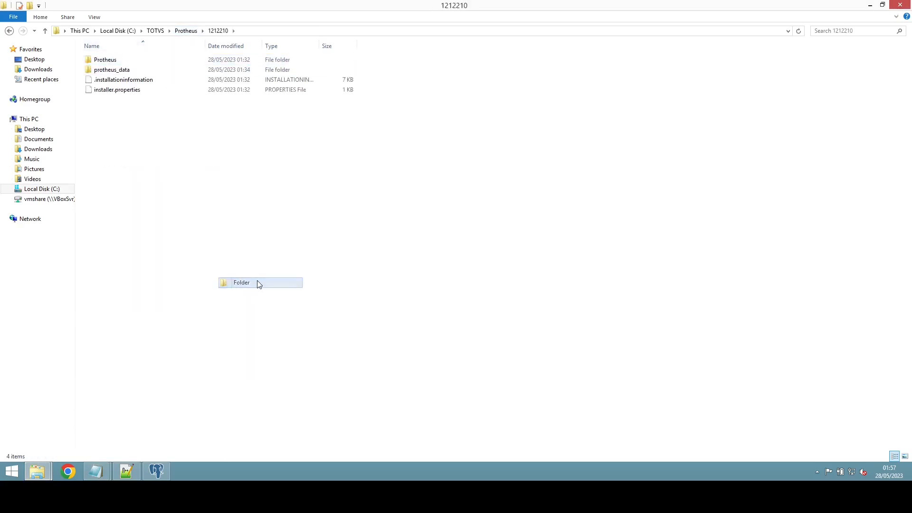
text(Logs)
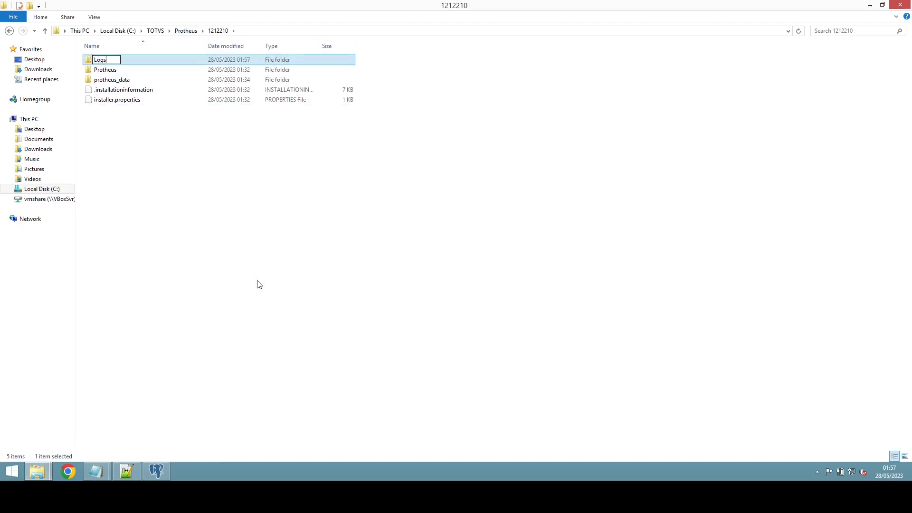
key(Return)
key(Return)
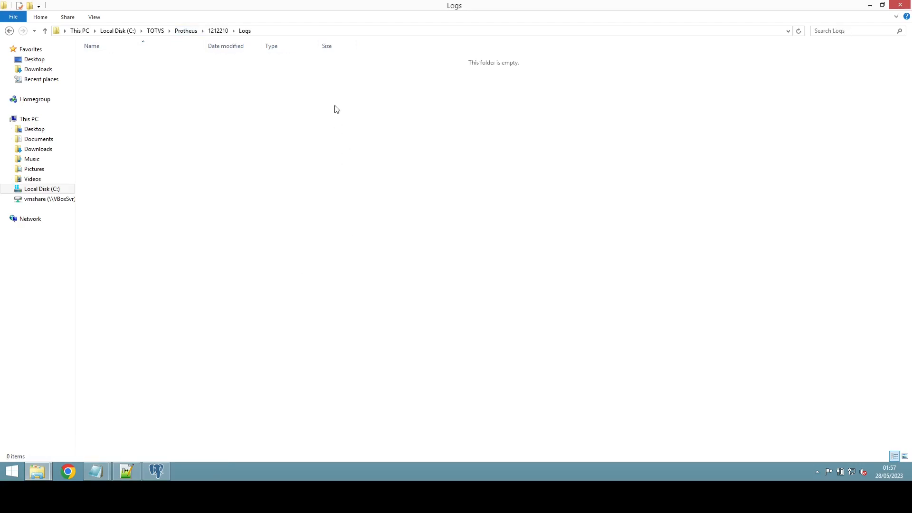
click(280, 32)
key(ctrl+c)
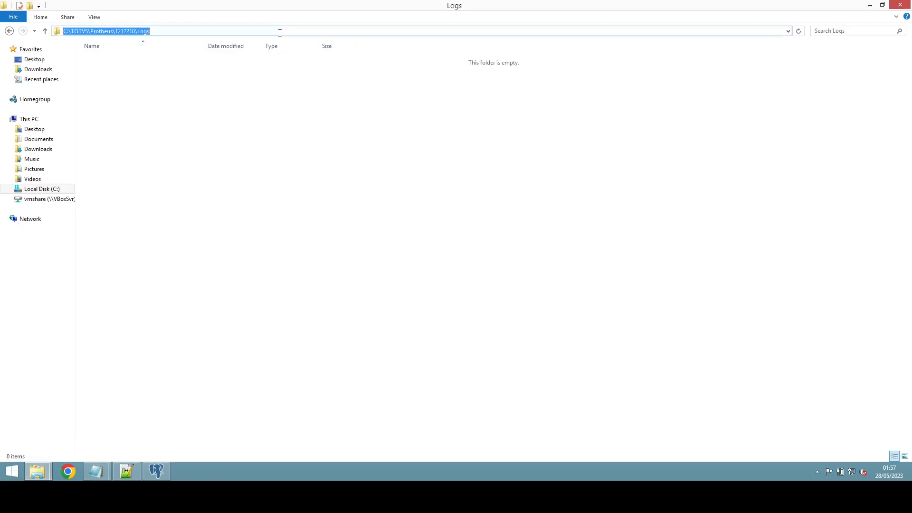
key(alt+Tab)
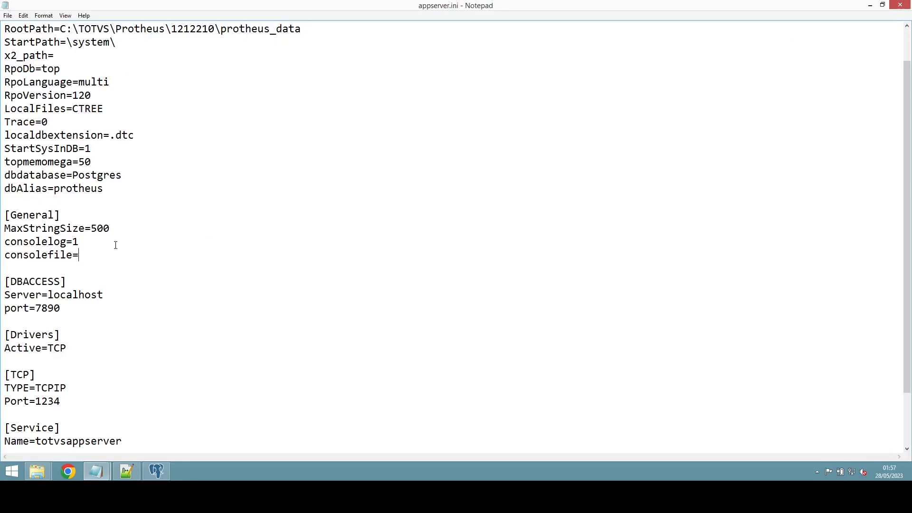
Step: Set consolefile to the pasted Logs path plus \console-protheus-1234.log
key(ctrl+v)
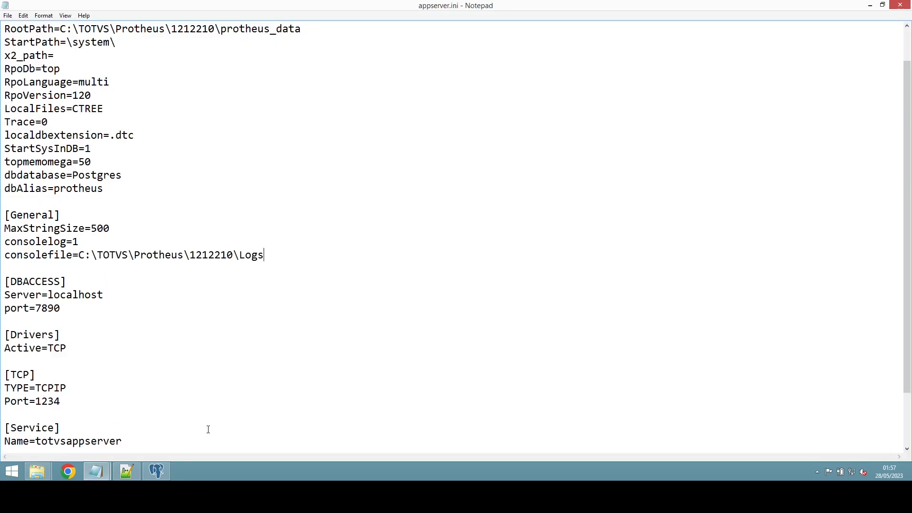
text(\)
text(console-prodtheus)
key(BackSpace)
key(BackSpace)
key(BackSpace)
key(BackSpace)
key(BackSpace)
key(BackSpace)
text(theus)
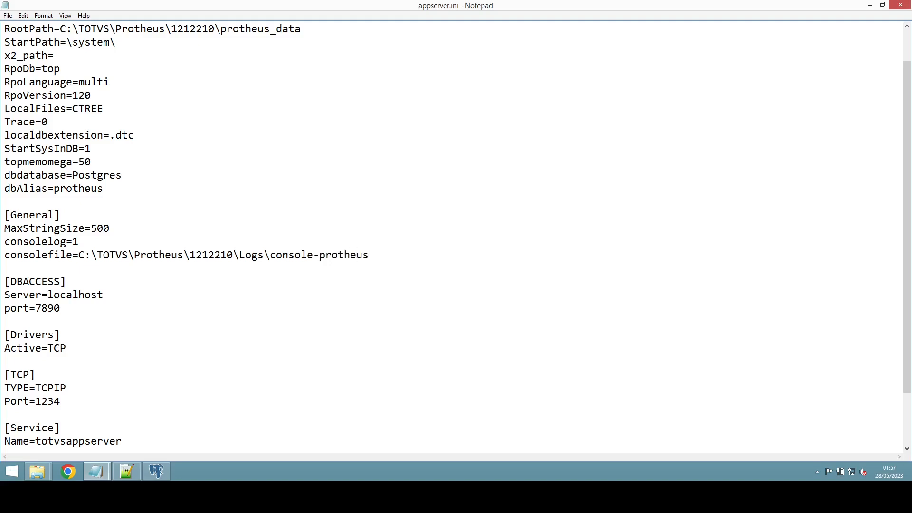
text(-1234.log)
Step: Save appserver.ini and close Notepad
scroll(142, 246, up, 1)
click(8, 16)
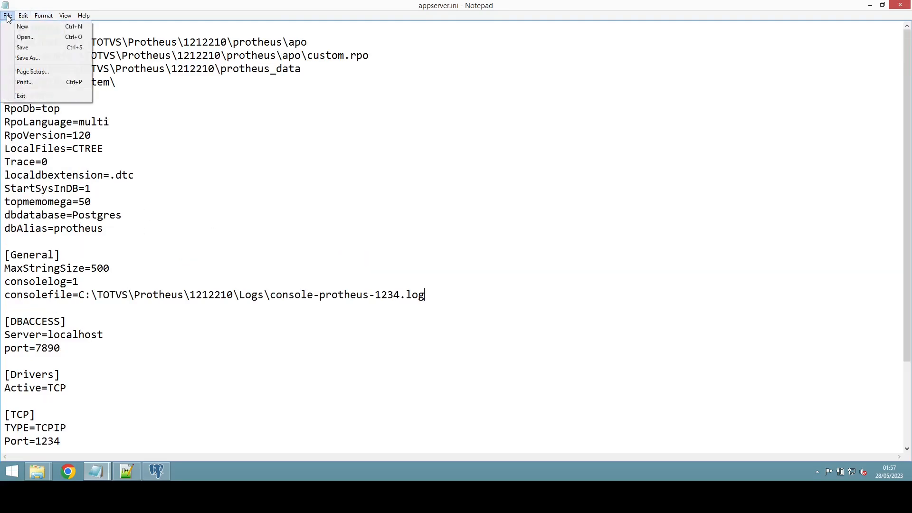
click(22, 47)
scroll(160, 243, down, 3)
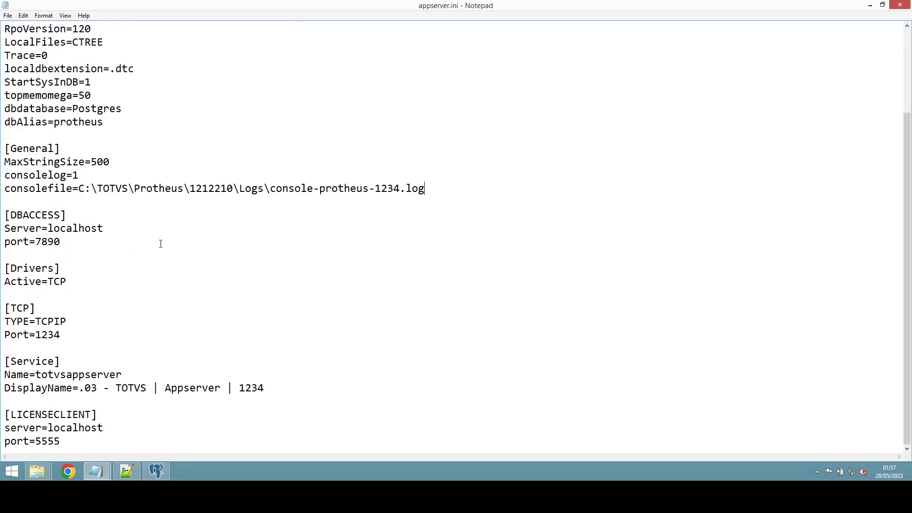
scroll(160, 244, up, 3)
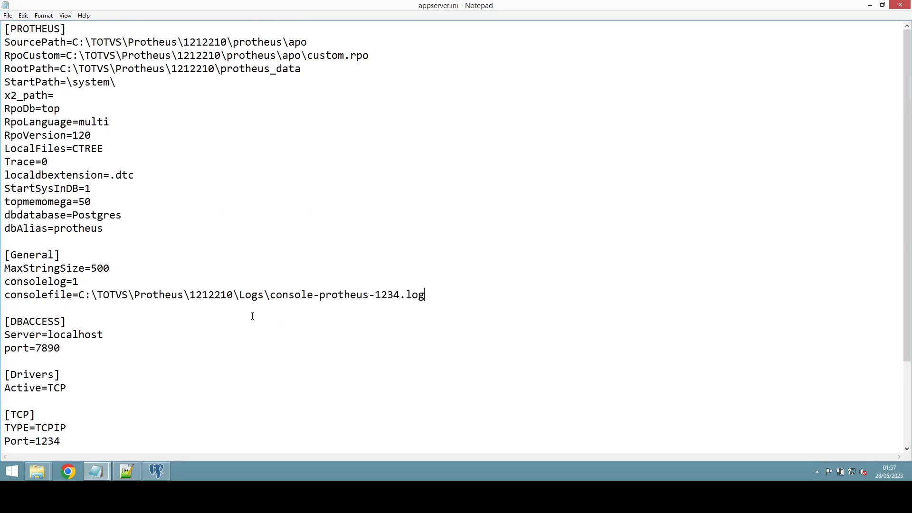
click(900, 5)
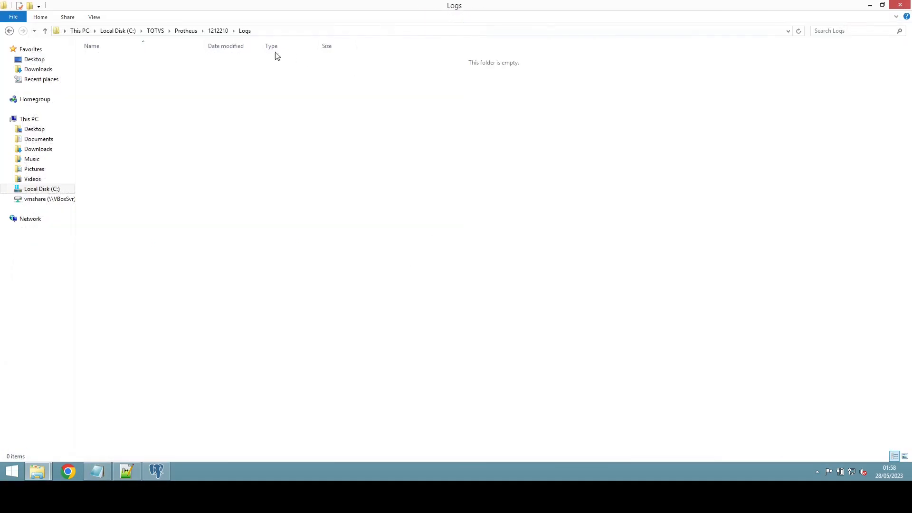
Step: Navigate from 1212210 into the Protheus\bin\appserver folder
click(214, 30)
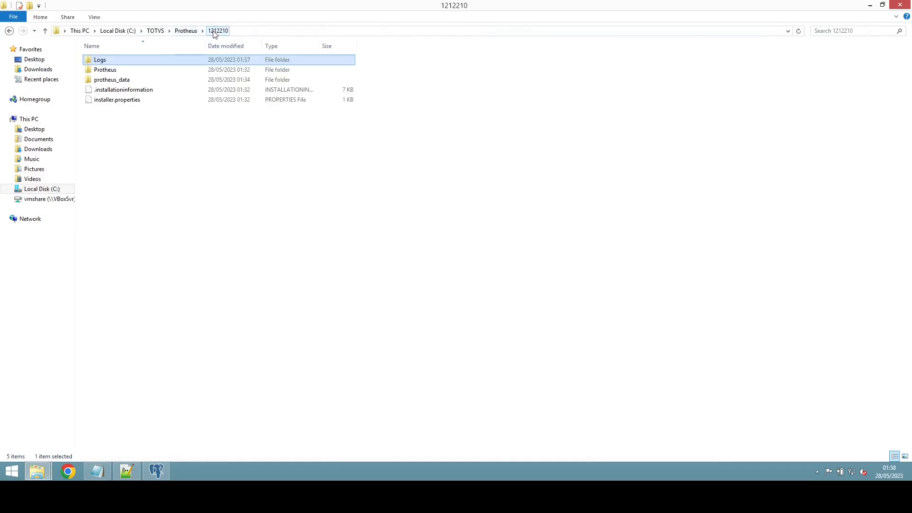
double_click(114, 71)
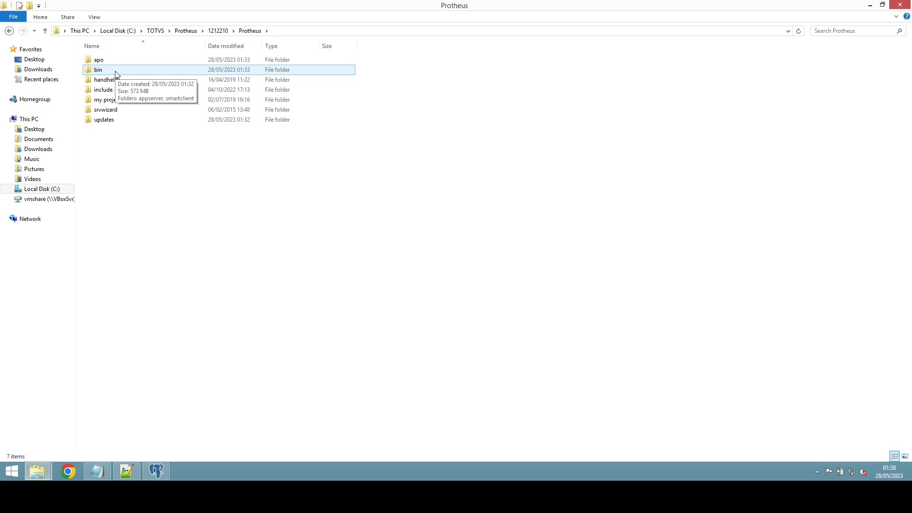
double_click(116, 72)
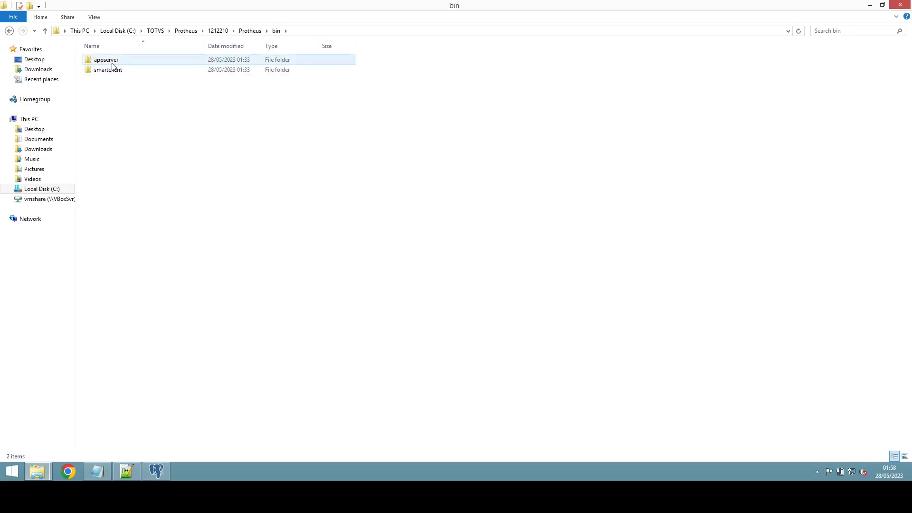
double_click(112, 63)
Step: Create a shortcut to appserver.exe and select the new appserver.exe - Shortcut
click(126, 81)
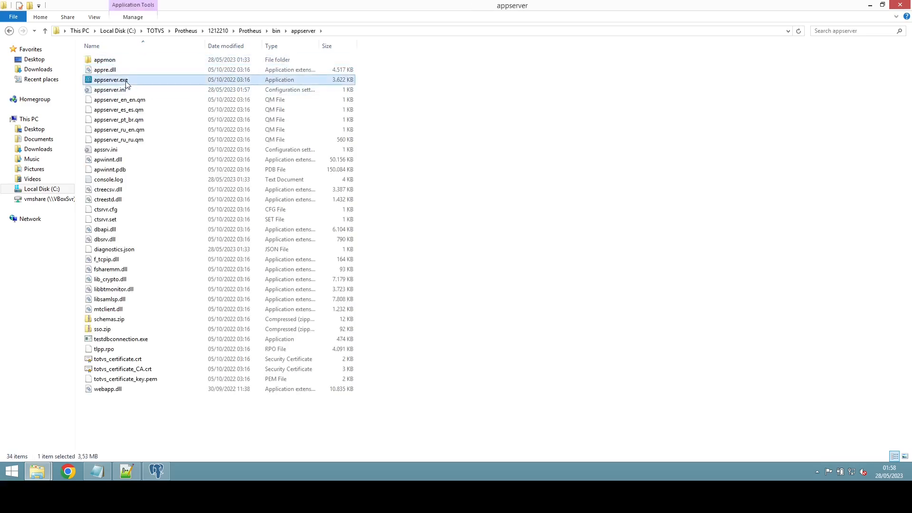
right_click(126, 82)
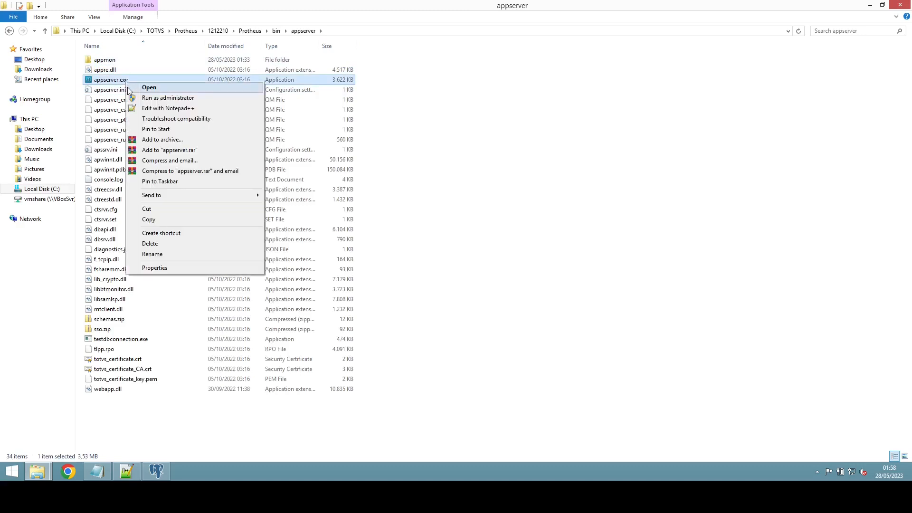
click(178, 233)
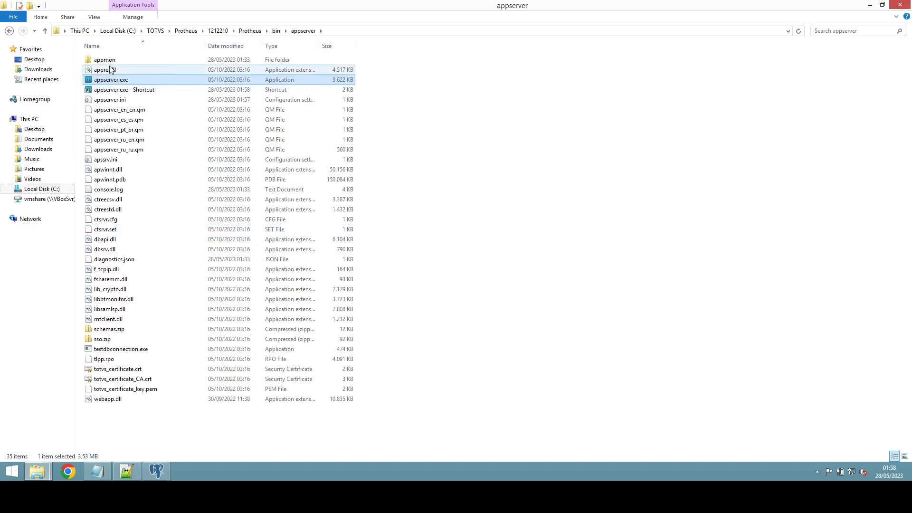
click(123, 100)
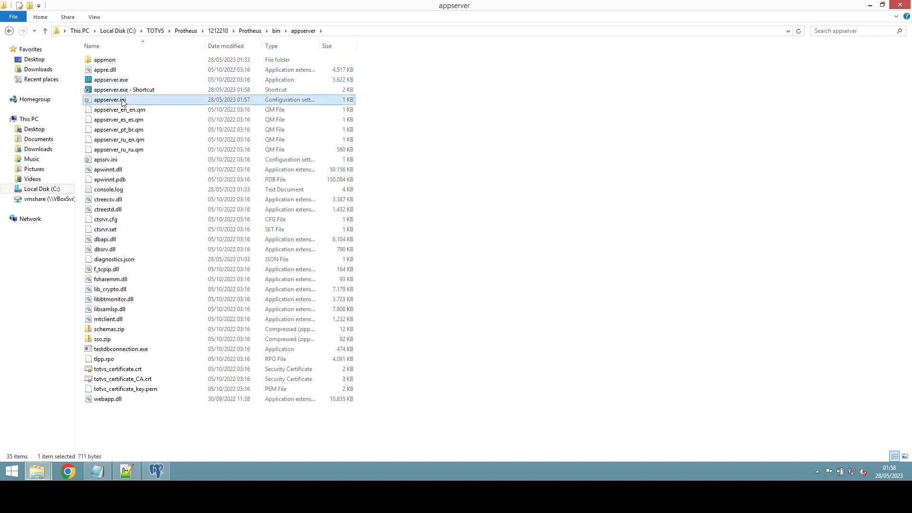
click(125, 91)
Step: Append -console to the shortcut's Target in Properties and copy the full target command
right_click(126, 91)
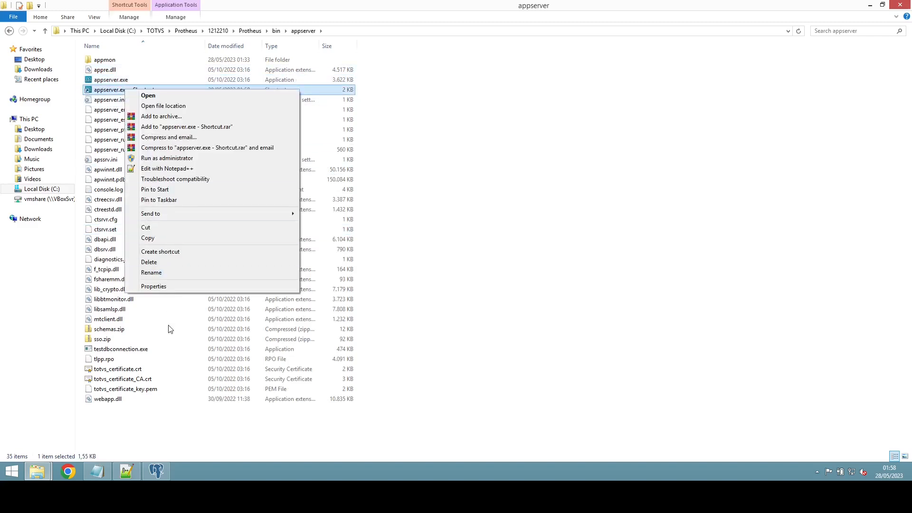
click(157, 286)
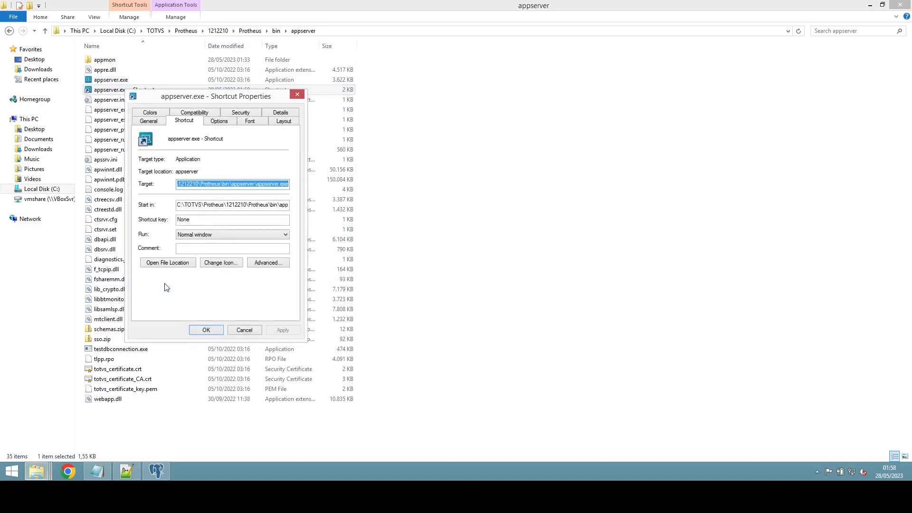
key(End)
text(-c)
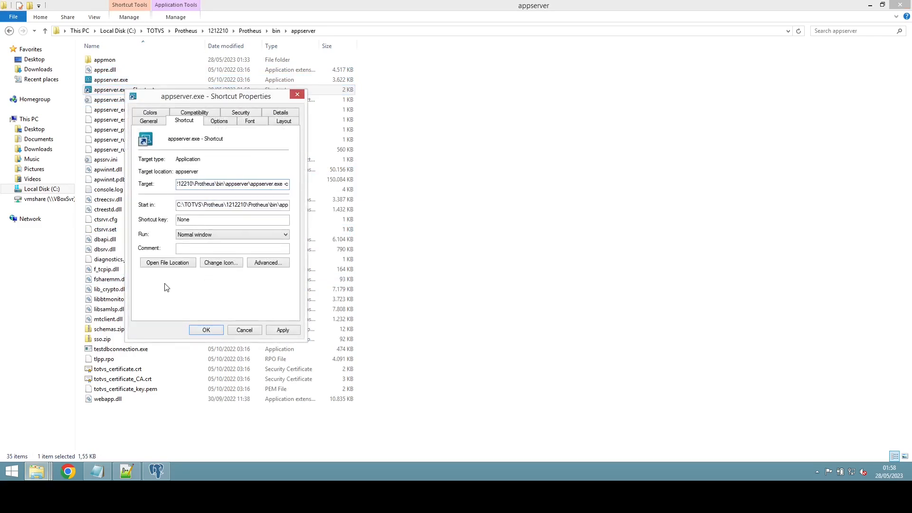
text(onsole)
double_click(214, 184)
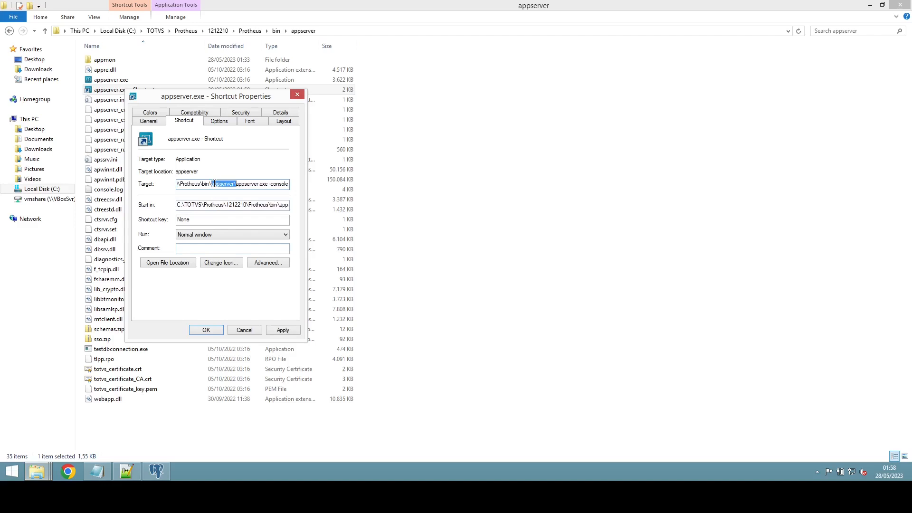
key(ctrl+a)
key(ctrl+c)
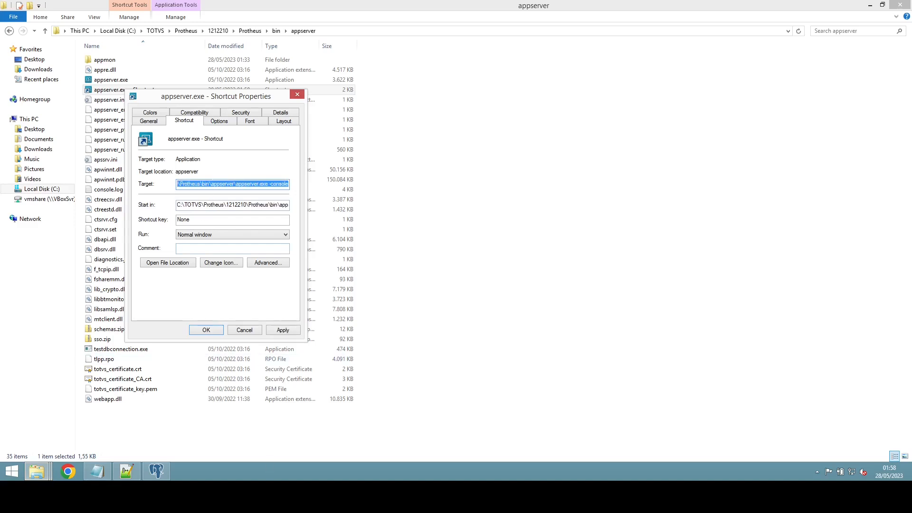
Step: In LINKS, add an 'Execucao como console:' line with the pasted appserver.exe -console command
click(97, 471)
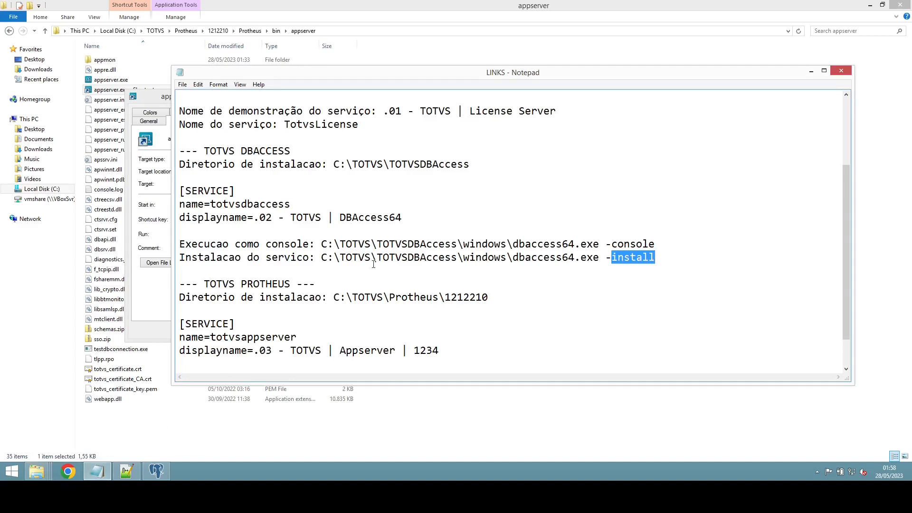
scroll(373, 264, down, 1)
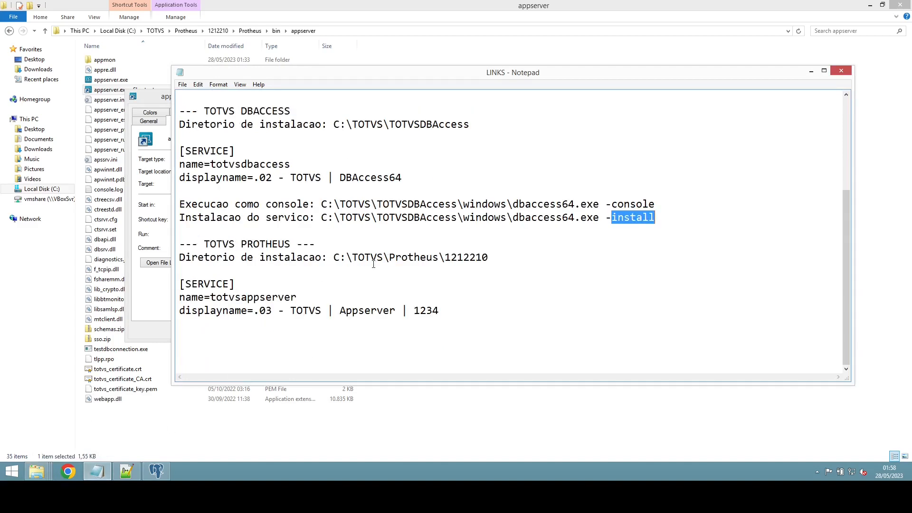
click(480, 309)
key(Return)
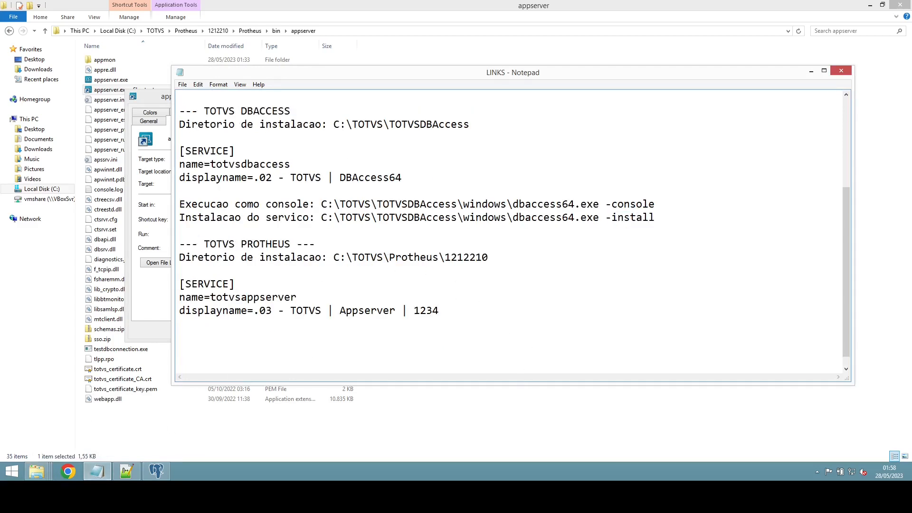
text(Execucao como console)
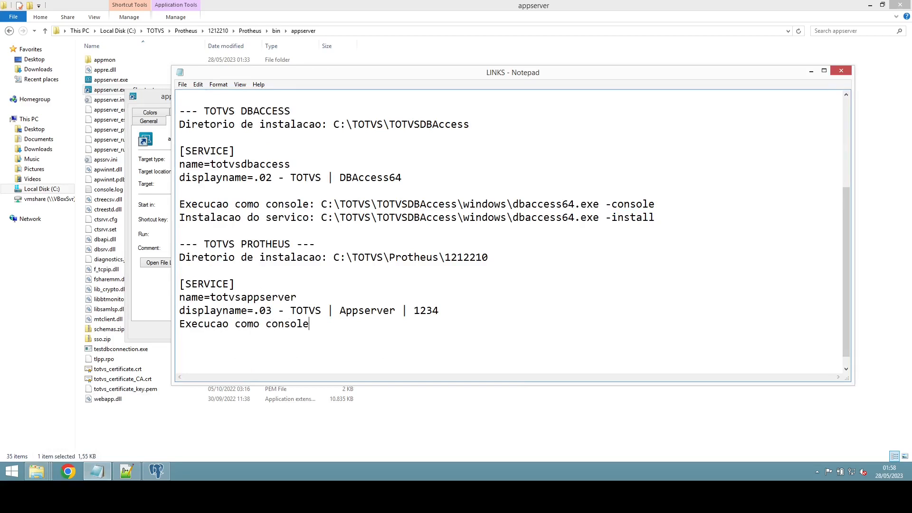
text(:)
key(ctrl+v)
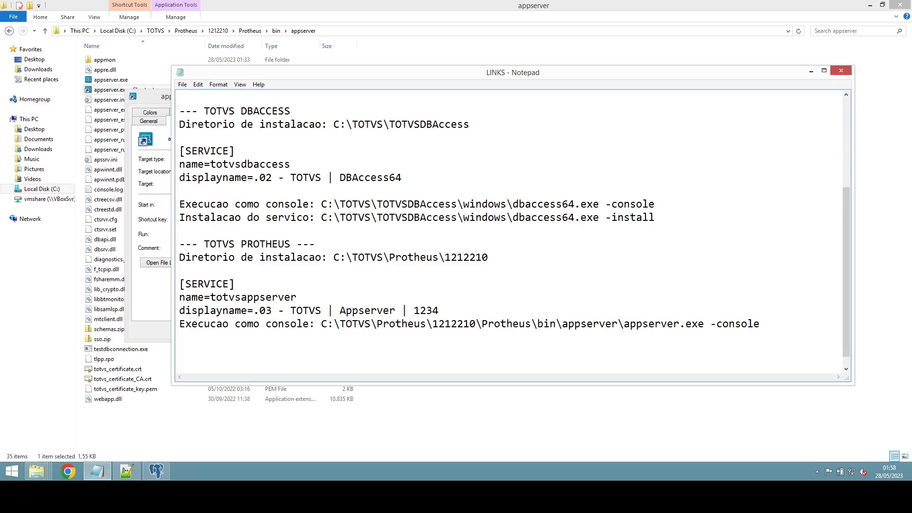
Step: Add a 'Registro do servico:' line with the pasted command ending in -install
key(Return)
text(Execucao)
key(BackSpace)
key(BackSpace)
key(BackSpace)
key(BackSpace)
key(BackSpace)
key(BackSpace)
key(BackSpace)
key(BackSpace)
text(Registro do se)
key(BackSpace)
text(o s)
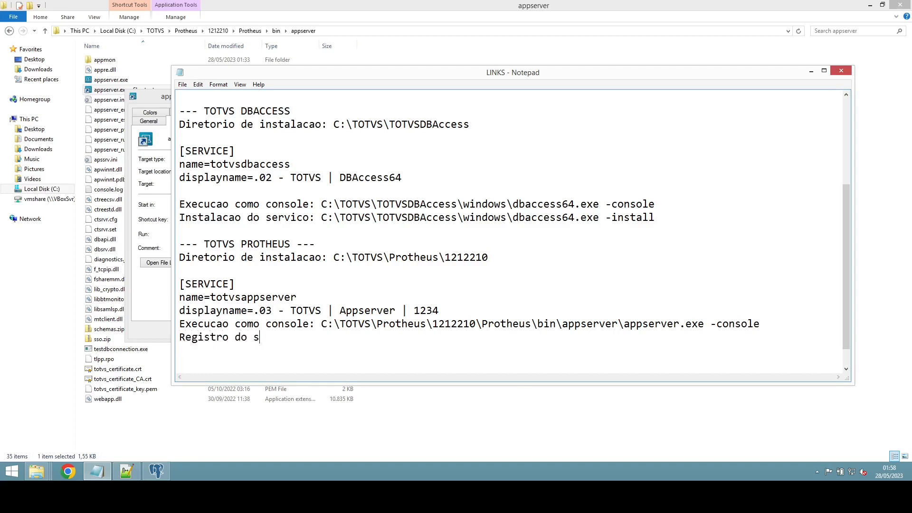
text(ervicço)
key(BackSpace)
key(BackSpace)
text(o :)
key(ctrl+v)
key(BackSpace)
key(BackSpace)
key(BackSpace)
key(BackSpace)
key(BackSpace)
key(BackSpace)
key(BackSpace)
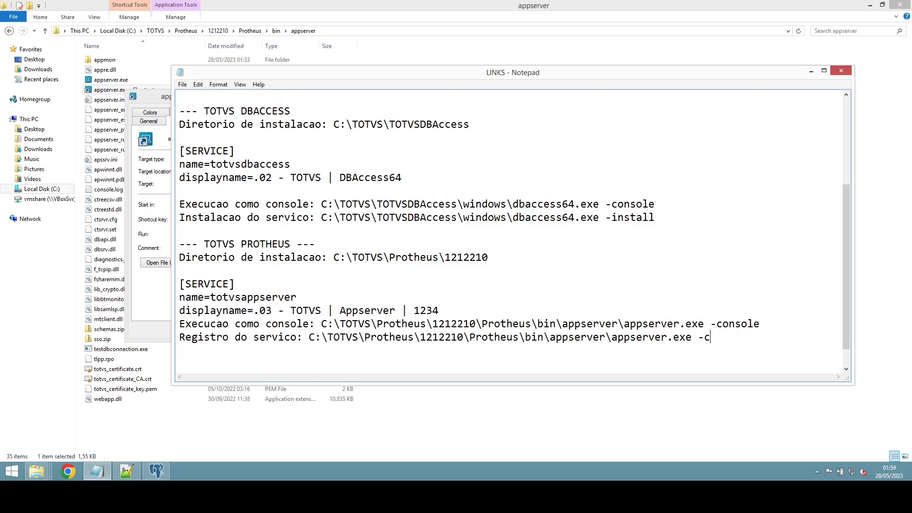
text(install)
click(152, 302)
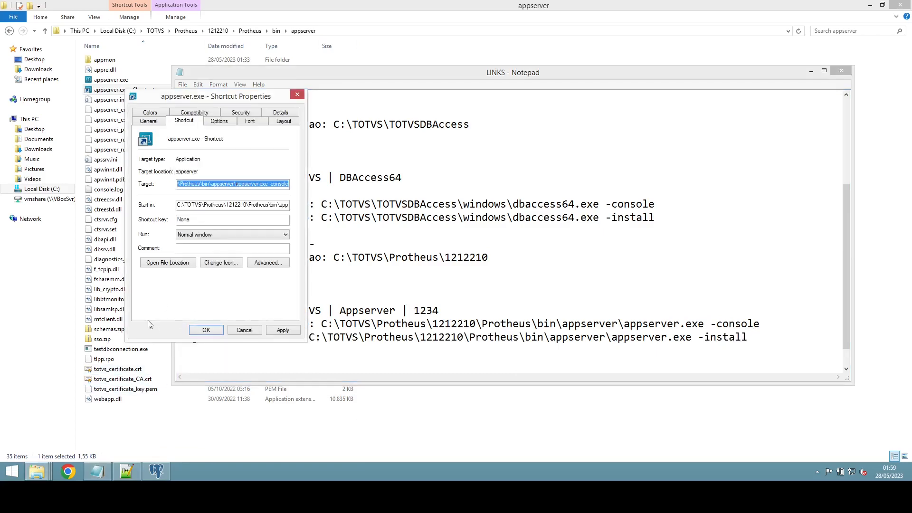
Step: Apply the -console target, run the shortcut as administrator, and allow it through the firewall
click(206, 330)
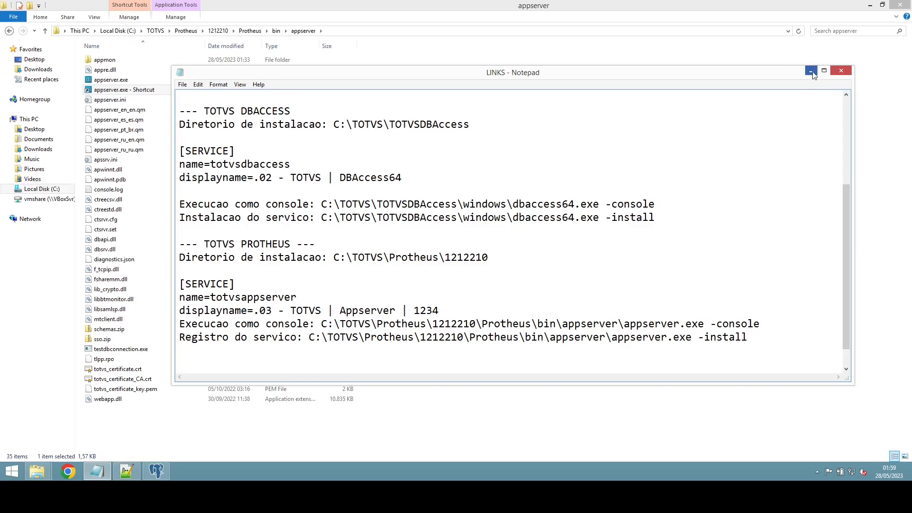
click(811, 72)
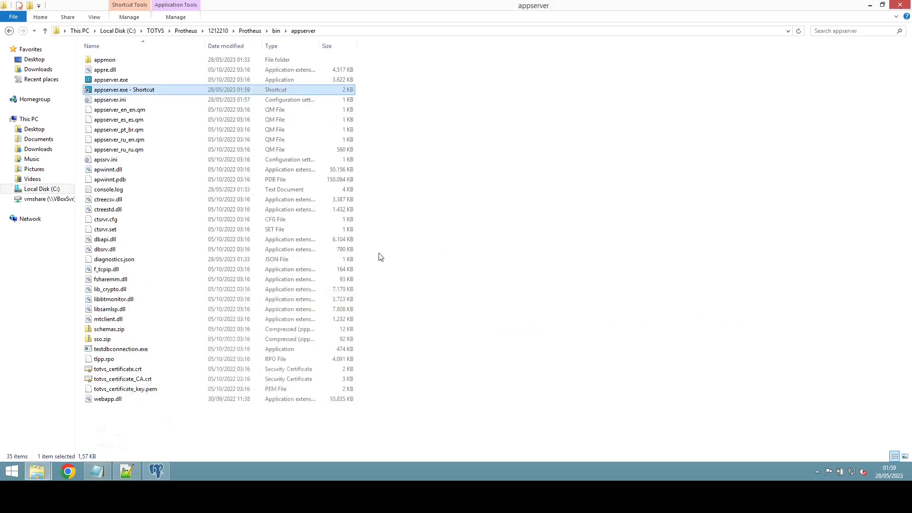
right_click(143, 92)
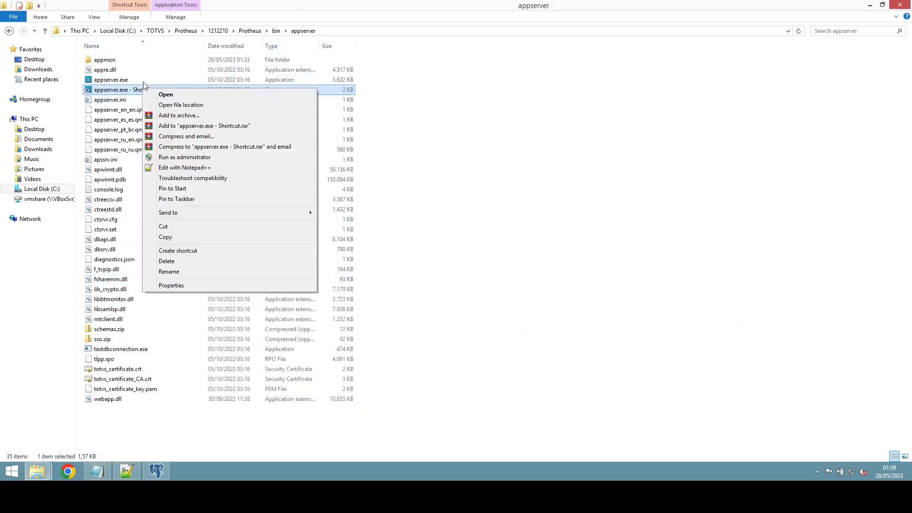
click(205, 160)
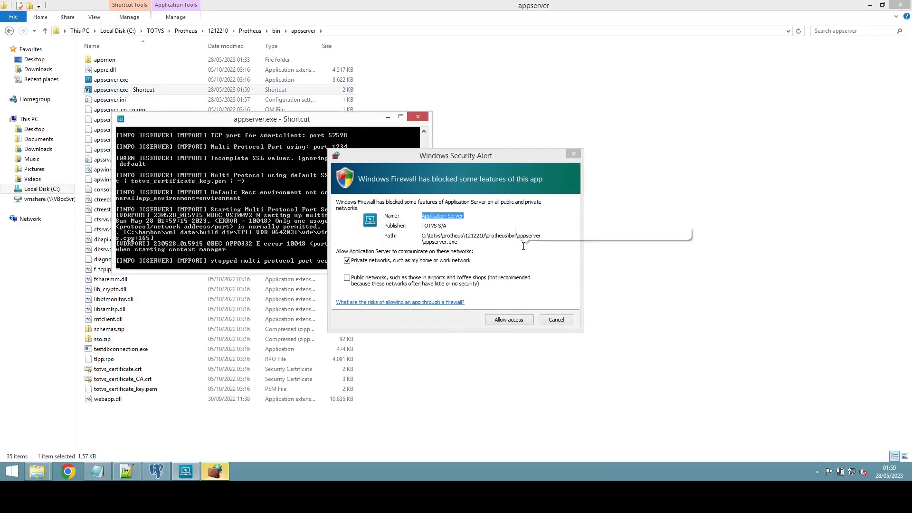
click(498, 320)
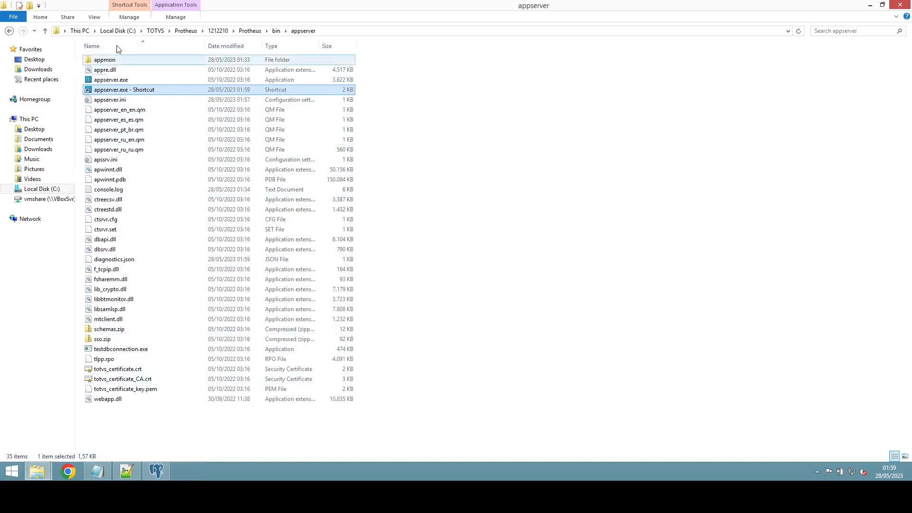
Step: Reopen appserver.ini and add MultiProtocolPort=0 below Active=TCP under [Drivers]
mouse_move(100, 475)
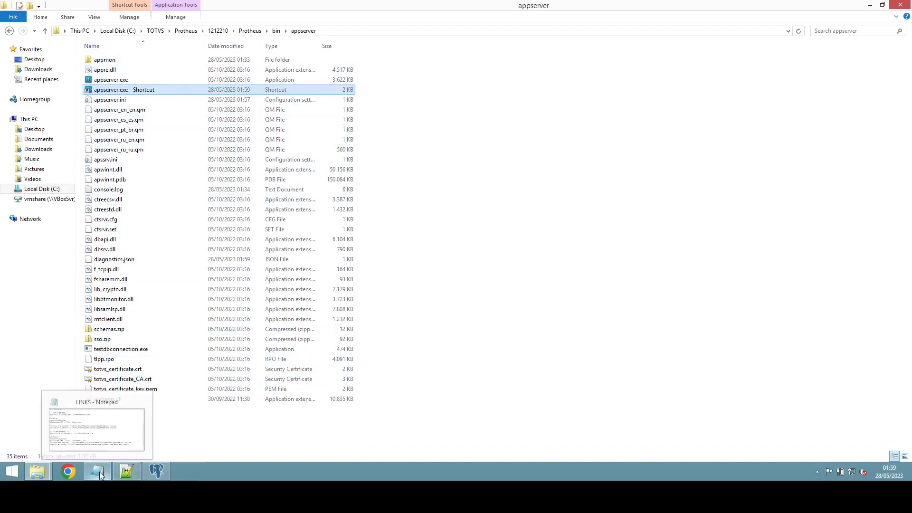
double_click(110, 100)
scroll(358, 237, down, 7)
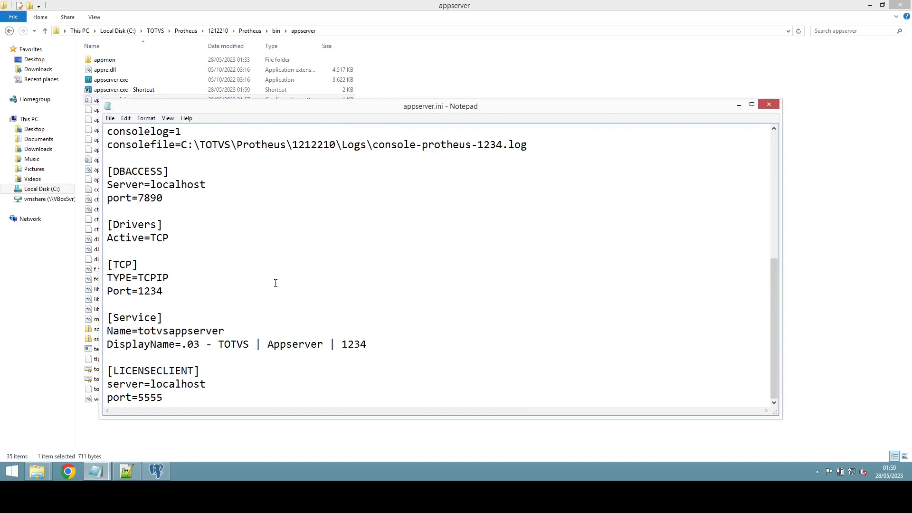
scroll(276, 294, up, 2)
scroll(247, 304, up, 5)
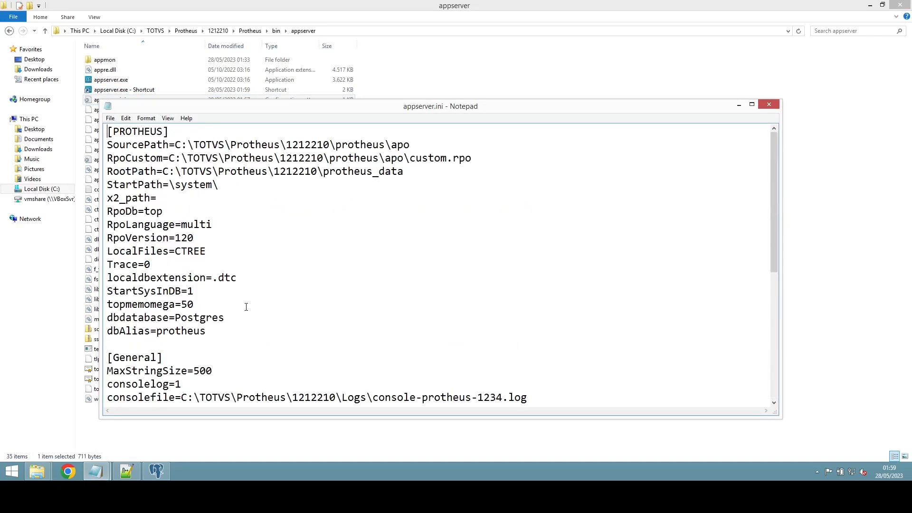
scroll(245, 309, down, 6)
scroll(245, 311, up, 2)
scroll(246, 313, up, 1)
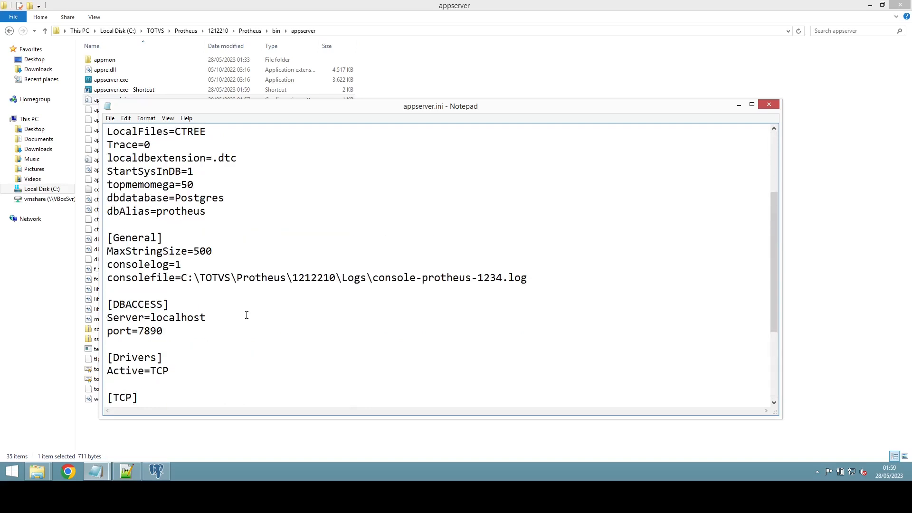
scroll(244, 316, down, 4)
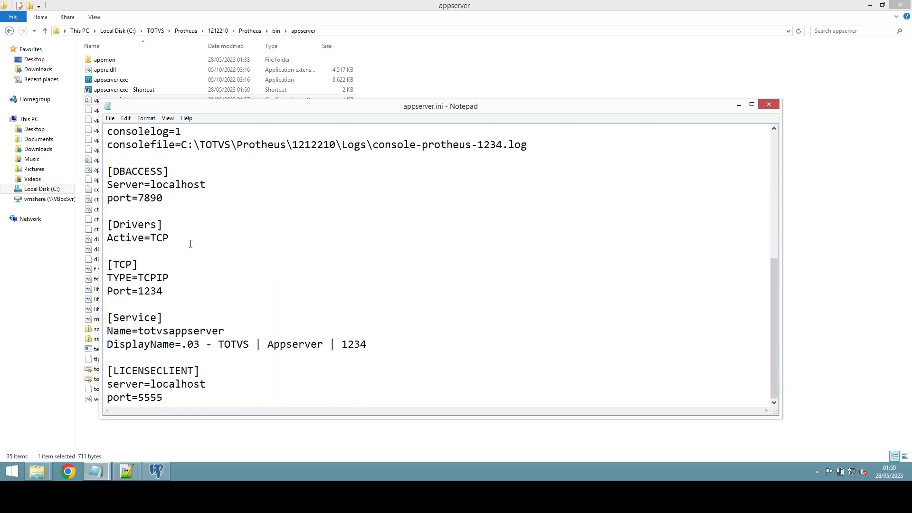
click(186, 242)
key(Return)
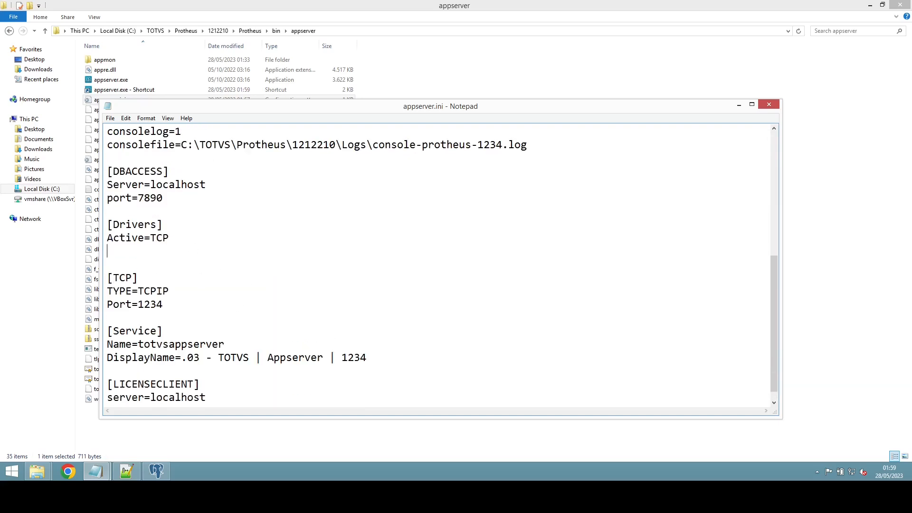
text(MultiProtocolPort)
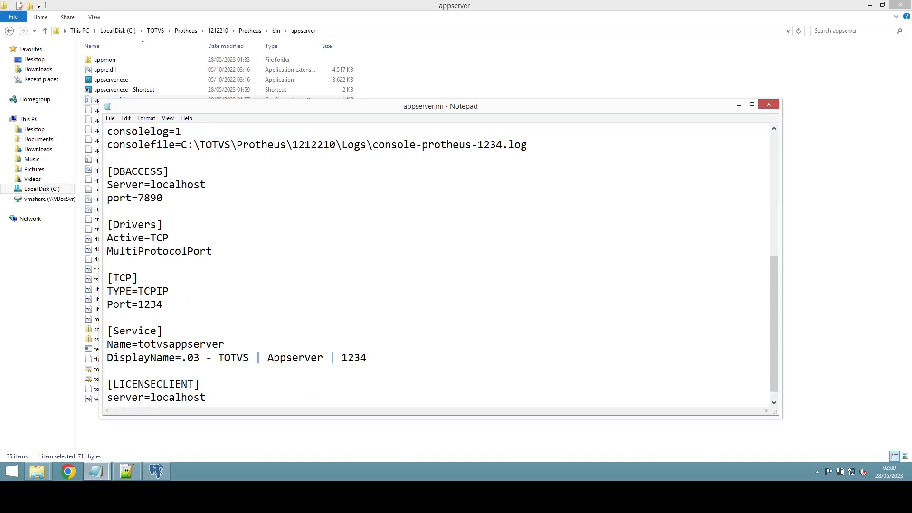
text(=0)
Step: Add a new [APP_MONITOR] section containing Enable=0
key(Return)
key(Return)
text([)
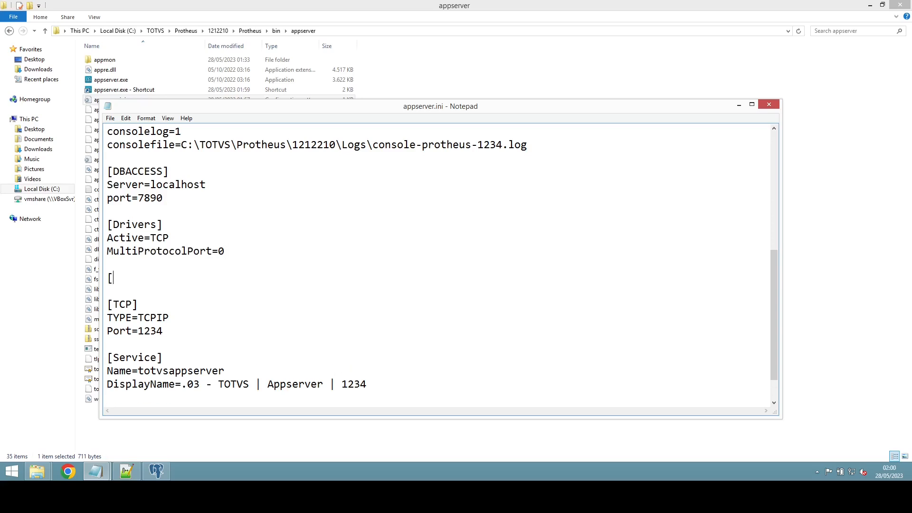
text(APP_MONITOR])
key(Return)
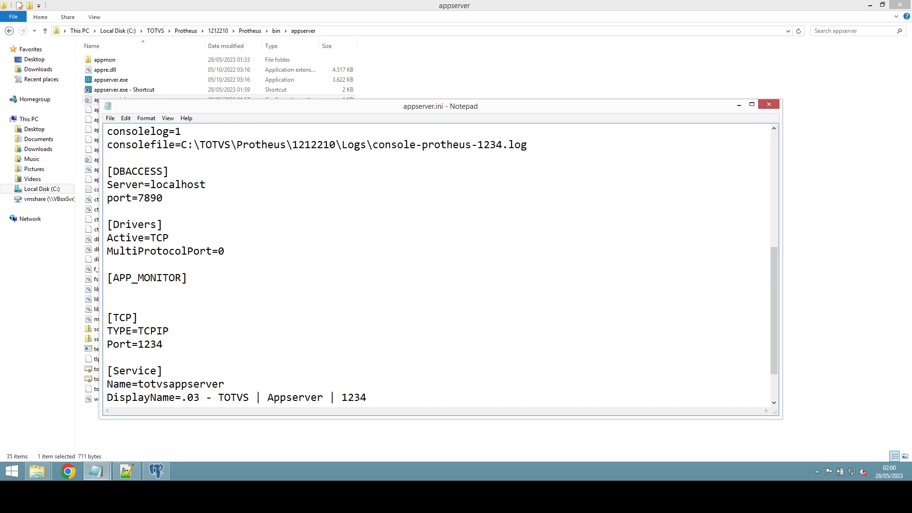
text(Enable=0)
Step: Save appserver.ini and close its window
click(110, 119)
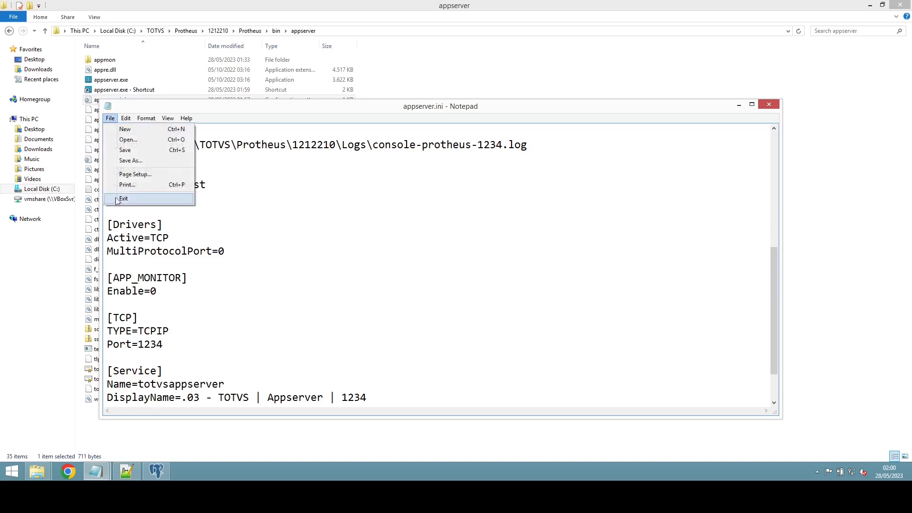
click(135, 150)
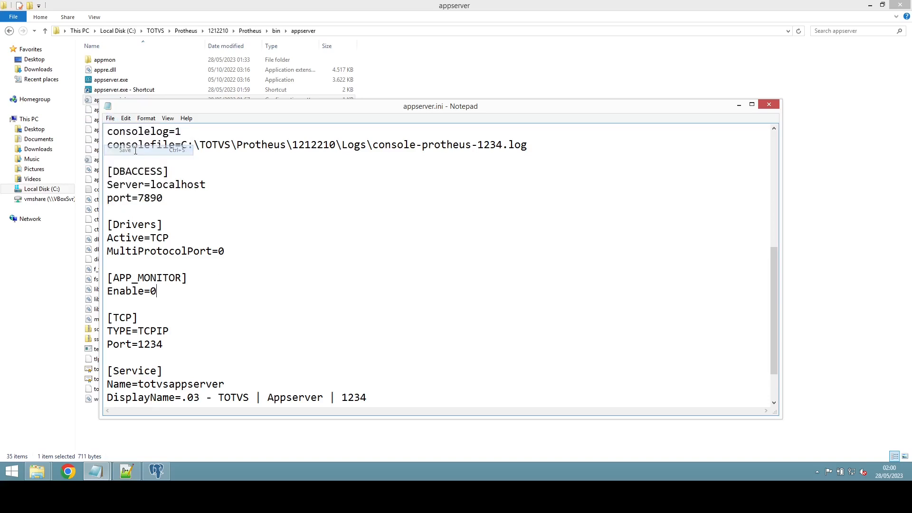
click(774, 107)
Step: Run appserver.exe - Shortcut as administrator again
click(145, 92)
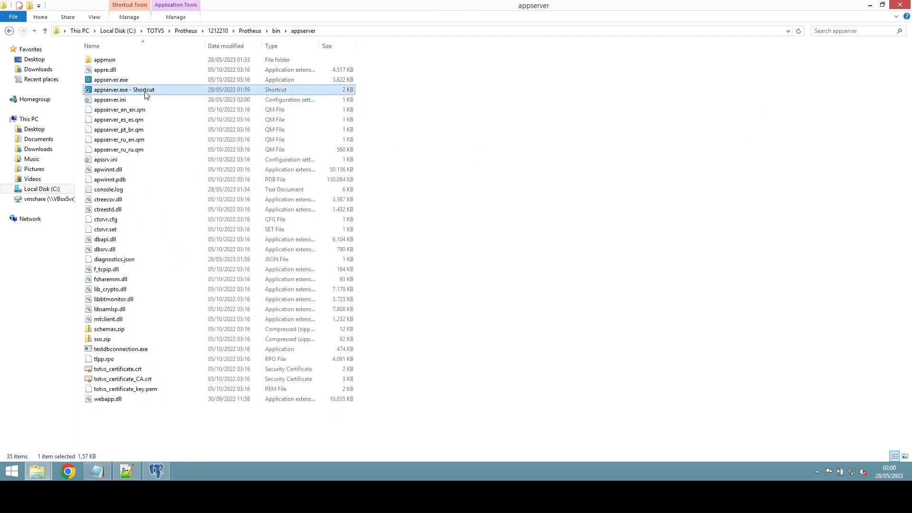
right_click(145, 93)
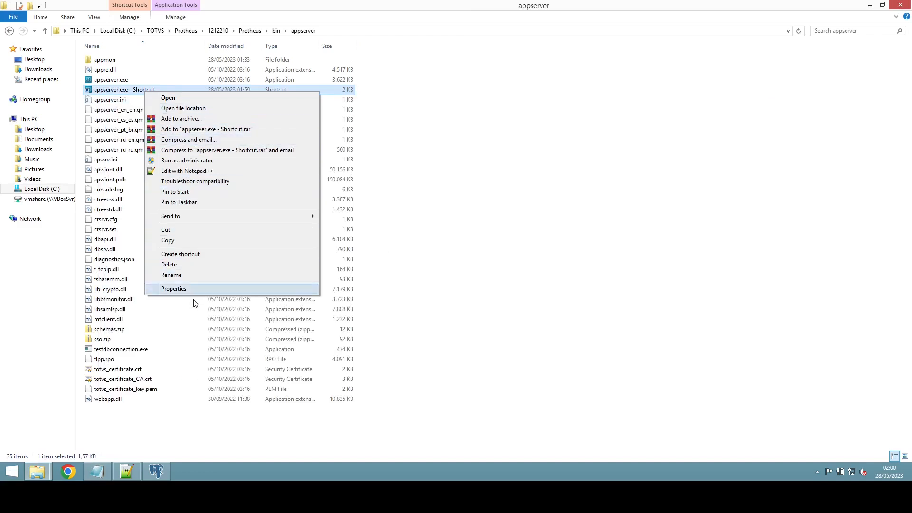
click(217, 161)
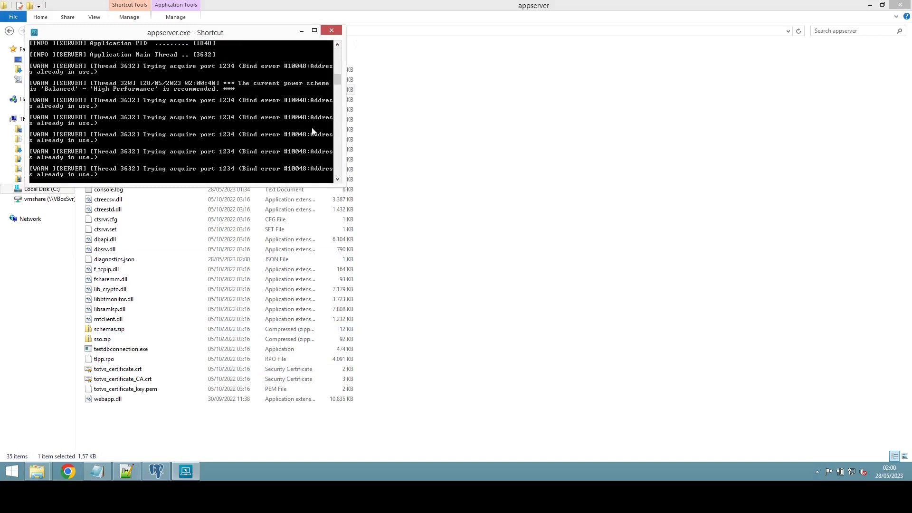
Step: Close the failing appserver console and launch services.msc
click(332, 30)
key(super+r)
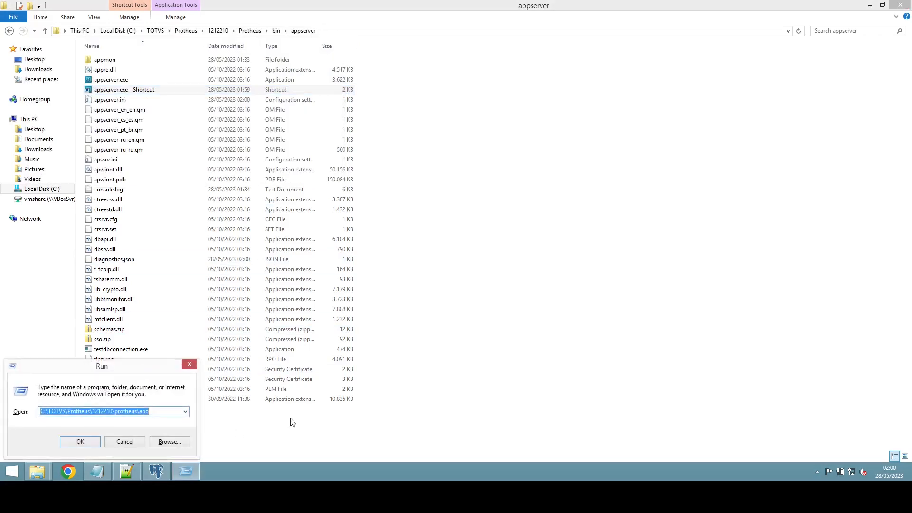
text(services.msc)
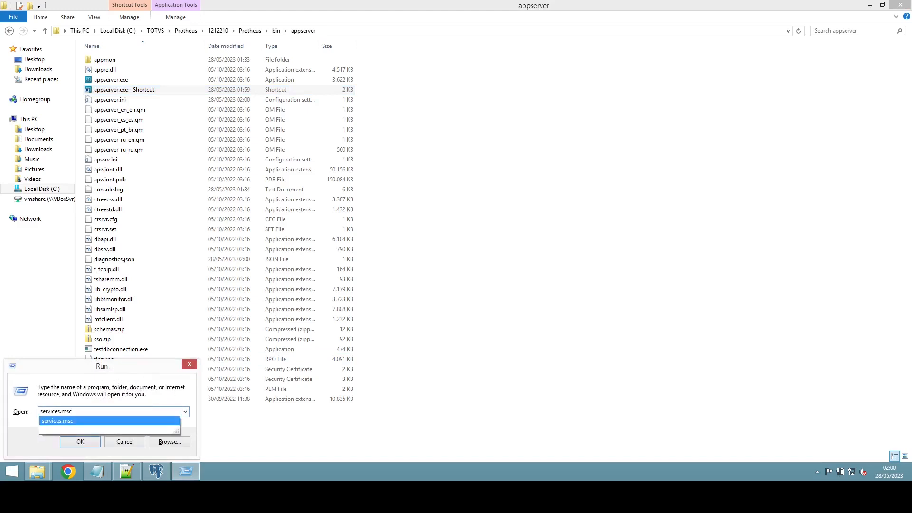
key(Return)
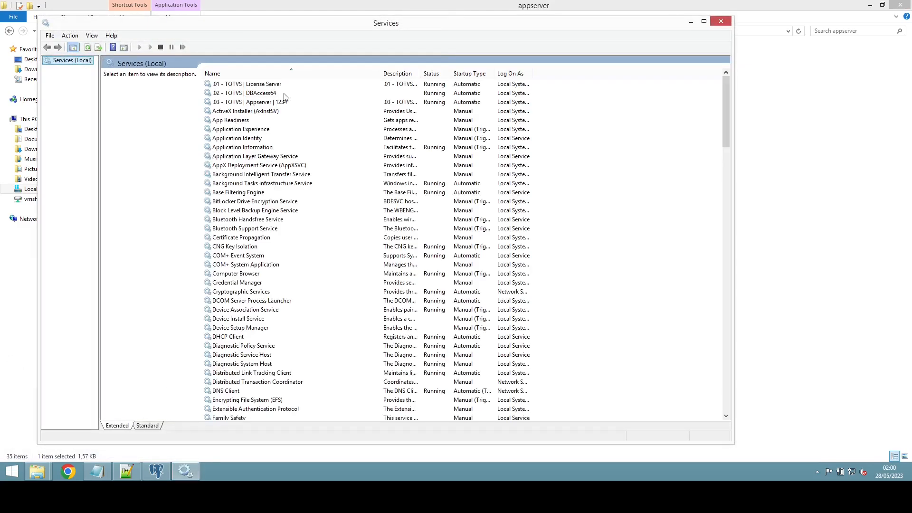
Step: Stop the .03 - TOTVS | Appserver | 1234 service and close Services
click(276, 103)
right_click(276, 103)
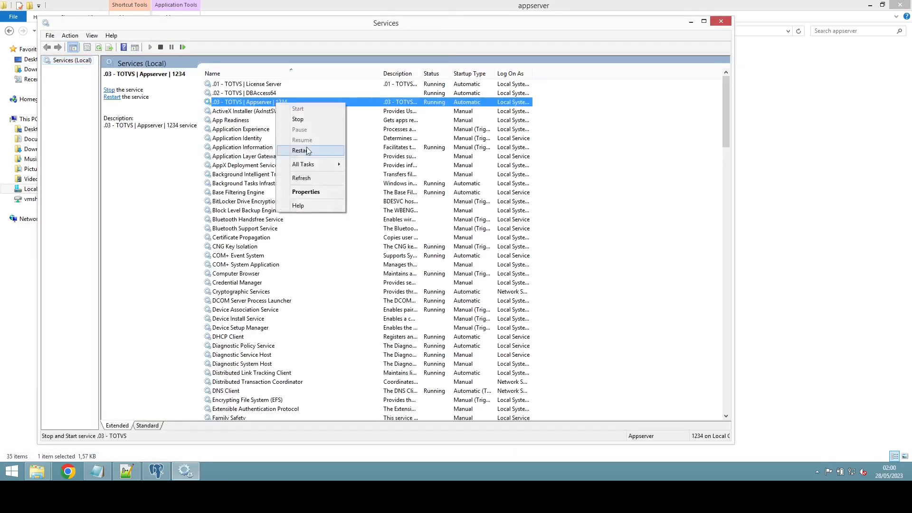
click(312, 118)
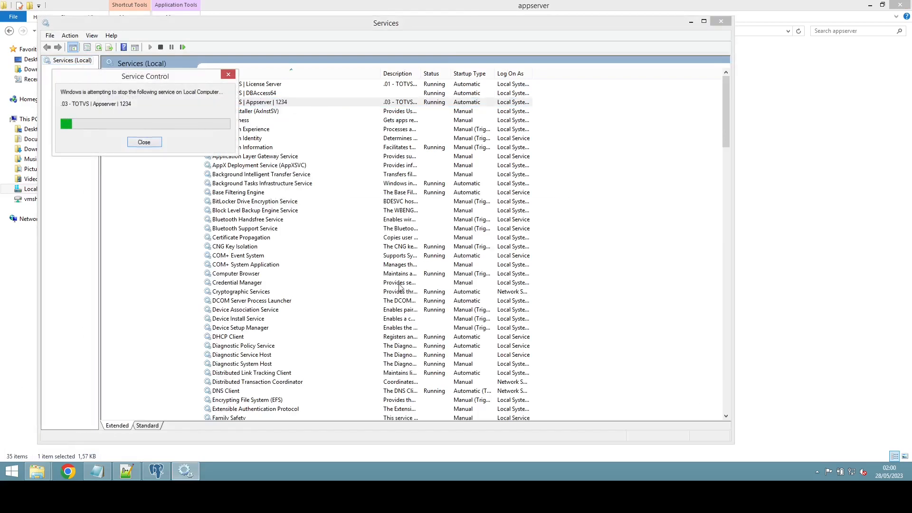
click(551, 277)
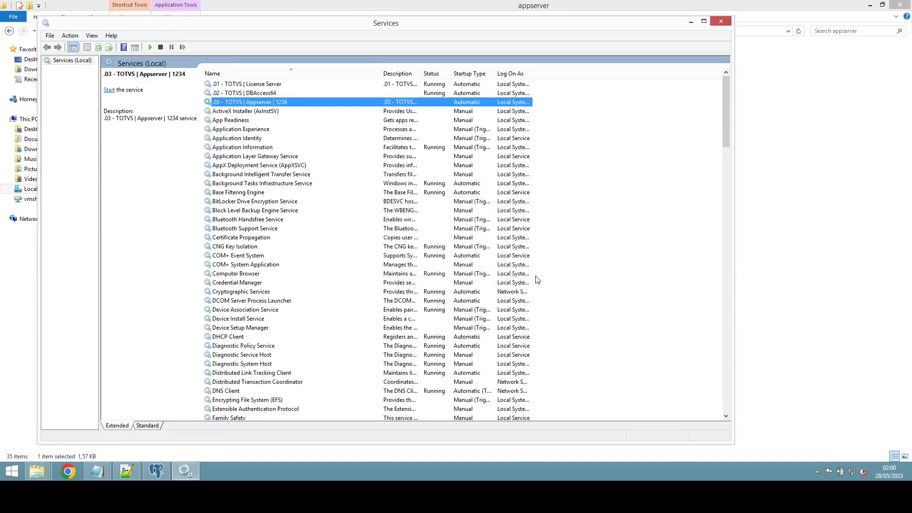
click(720, 20)
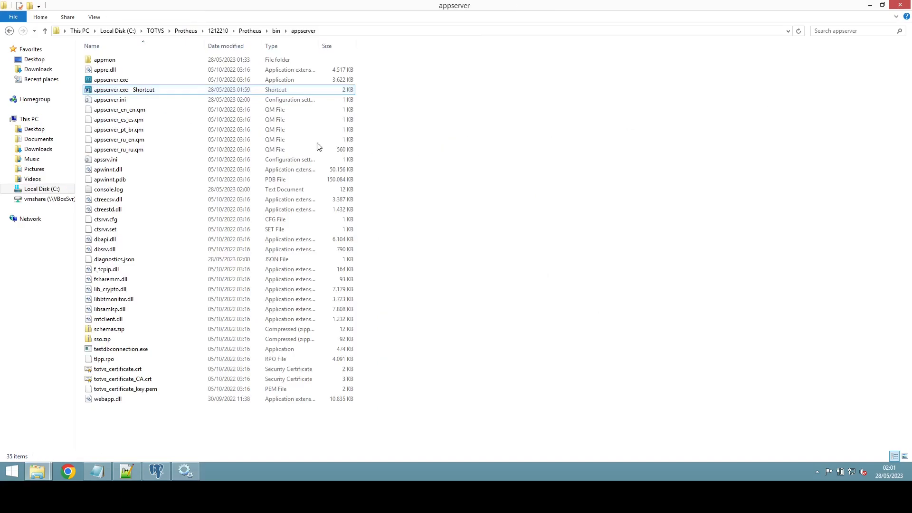
Step: Run appserver as administrator so it listens on port 1234, then return to the Protheus bin folder
click(142, 89)
right_click(130, 90)
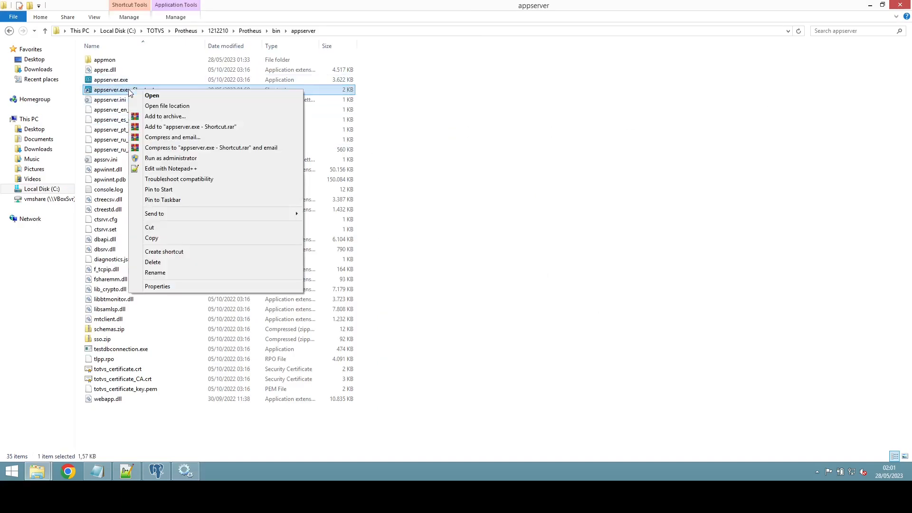
click(181, 157)
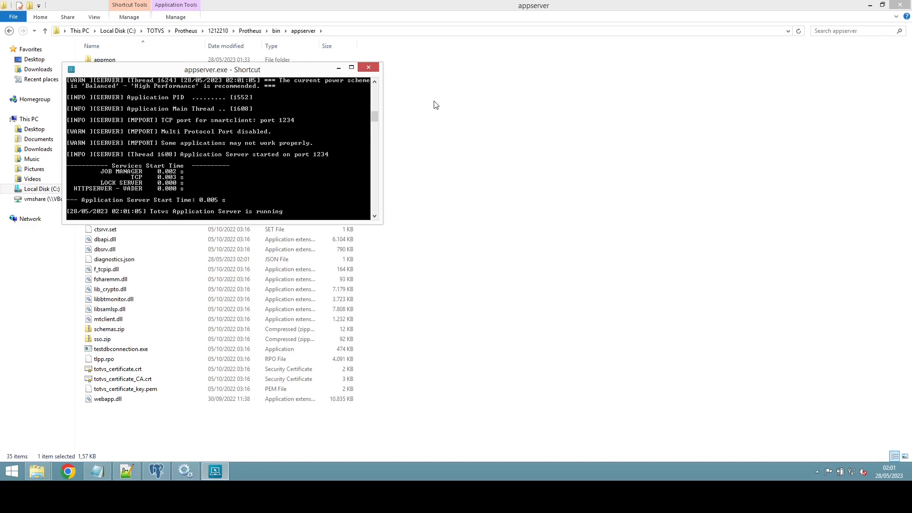
click(484, 122)
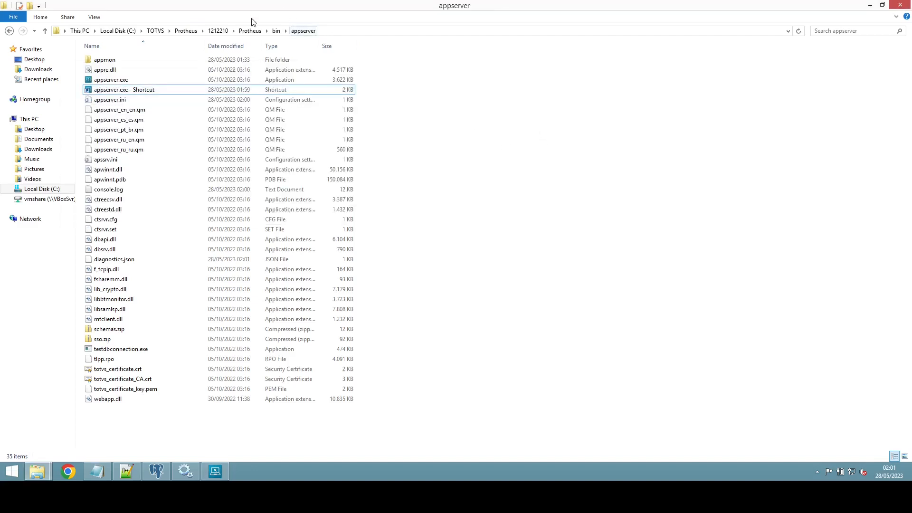
click(276, 31)
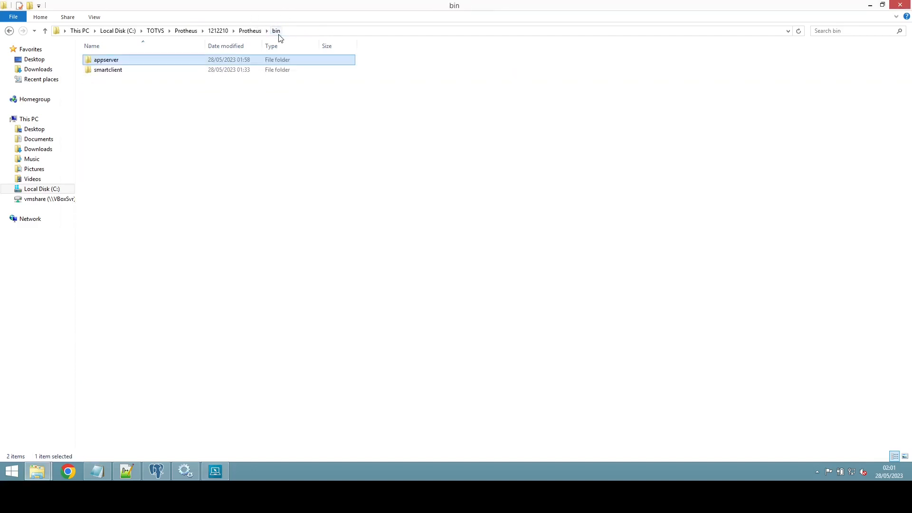
Step: Create a shortcut to smartclient.exe inside the smartclient folder
double_click(105, 70)
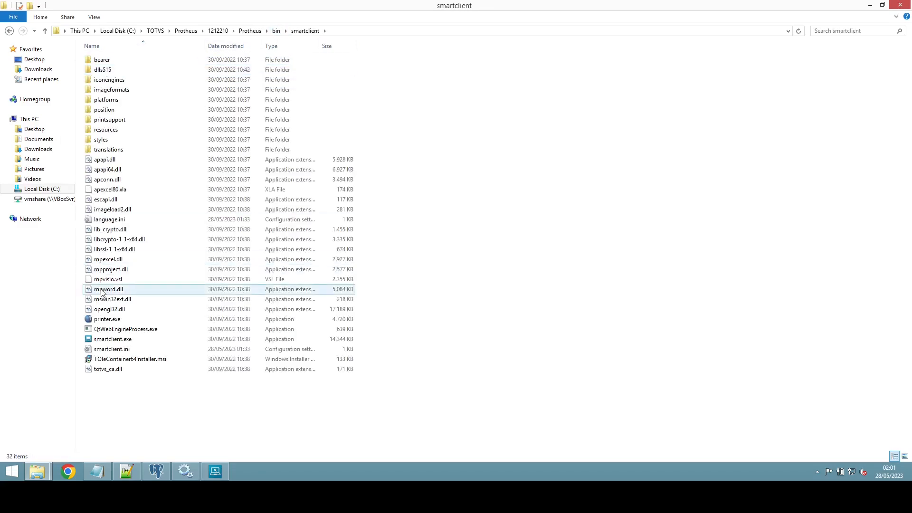
click(137, 342)
right_click(138, 345)
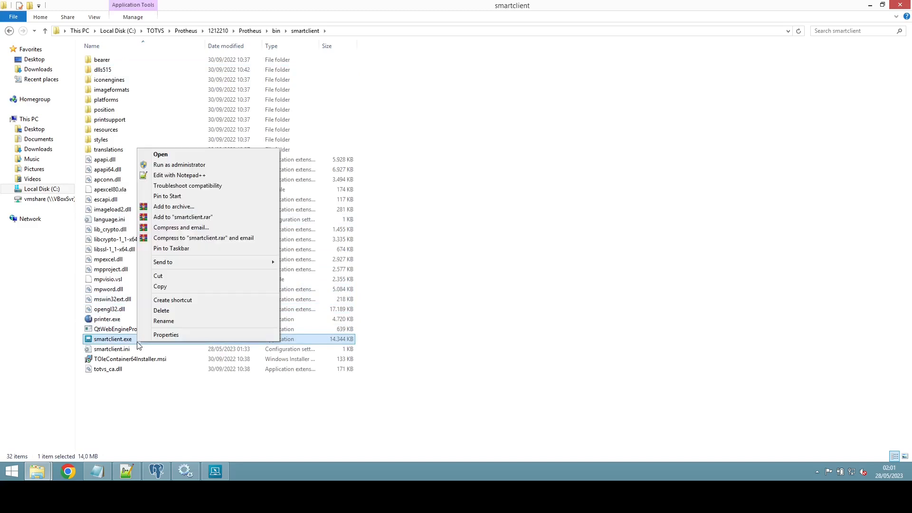
click(194, 299)
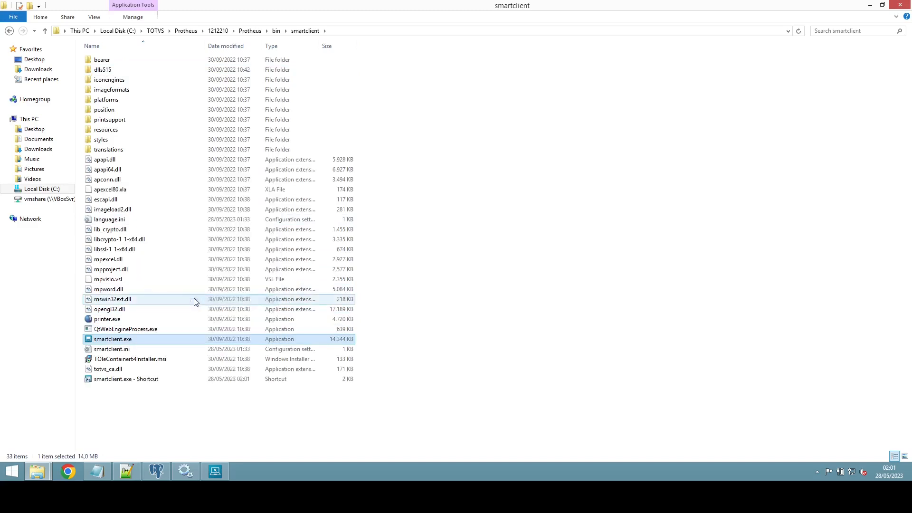
Step: Append -m to the new shortcut's Target and copy the full target path
click(149, 350)
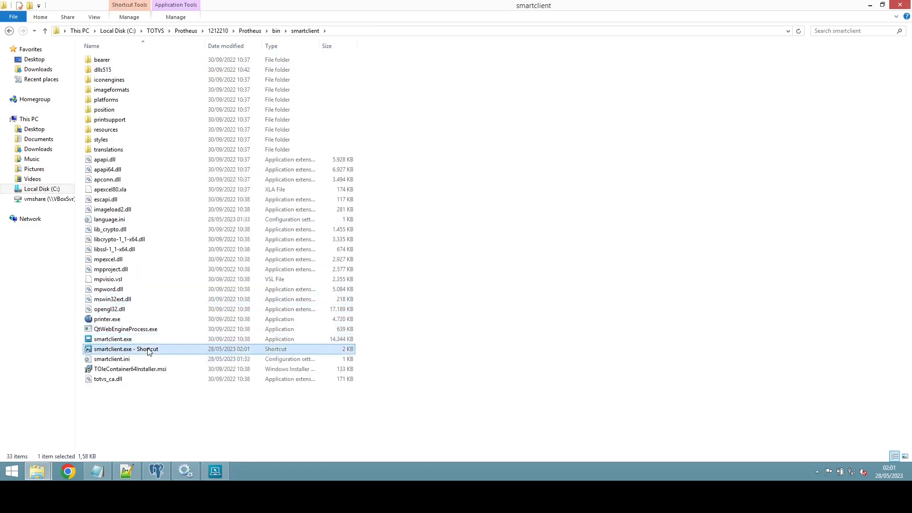
right_click(148, 350)
click(179, 341)
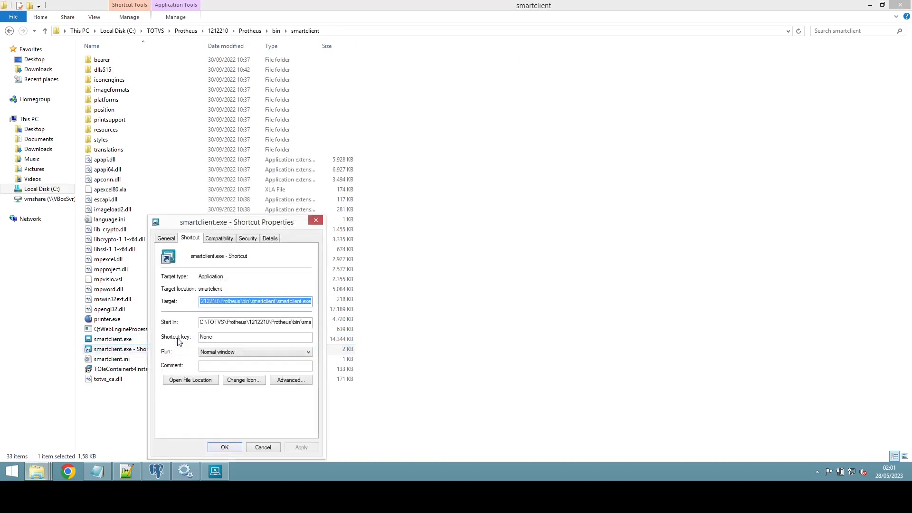
key(End)
text(-m)
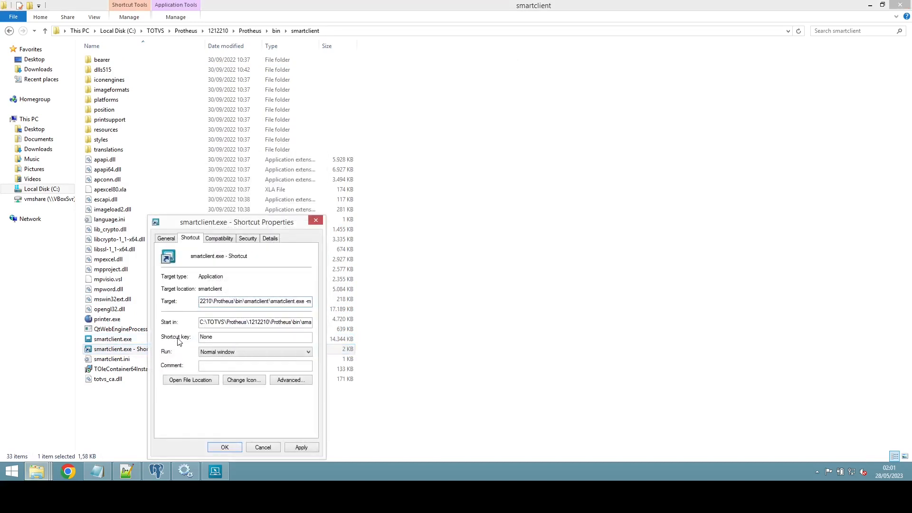
double_click(268, 306)
key(ctrl+a)
key(ctrl+c)
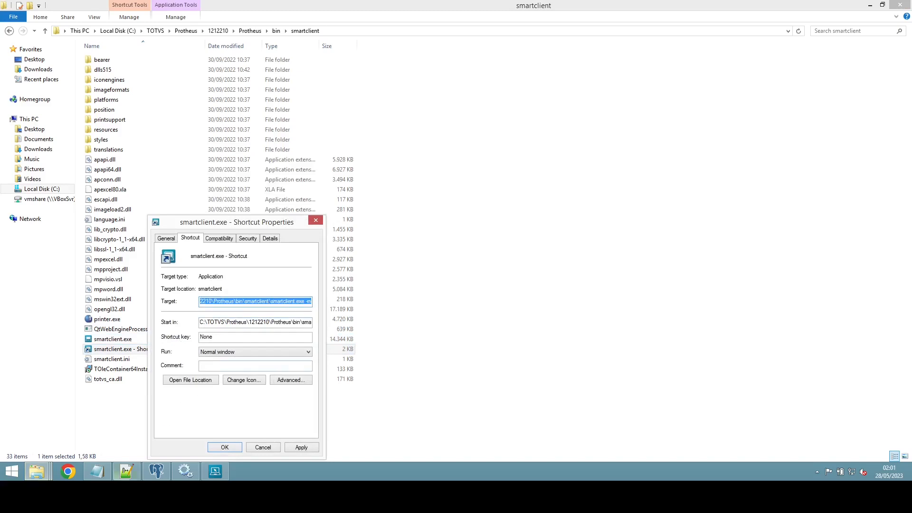
click(97, 471)
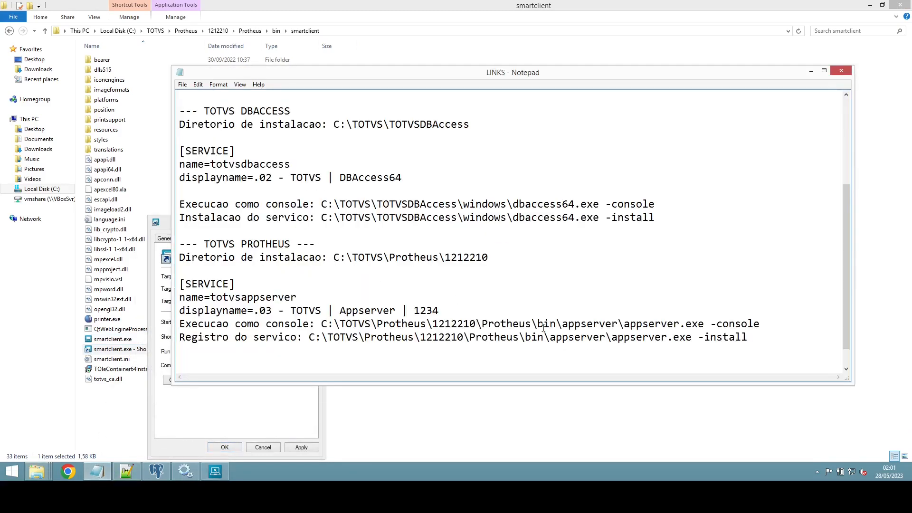
Step: Add an 'Execucao do smartclient:' line to the LINKS notes with the pasted smartclient.exe -m path
key(Return)
key(Return)
key(BackSpace)
text(Execucao do smartclient:)
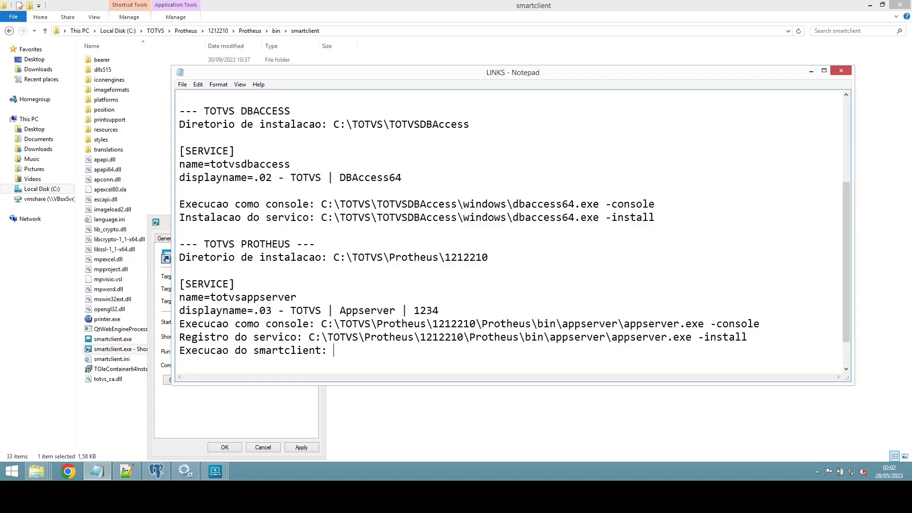
key(ctrl+v)
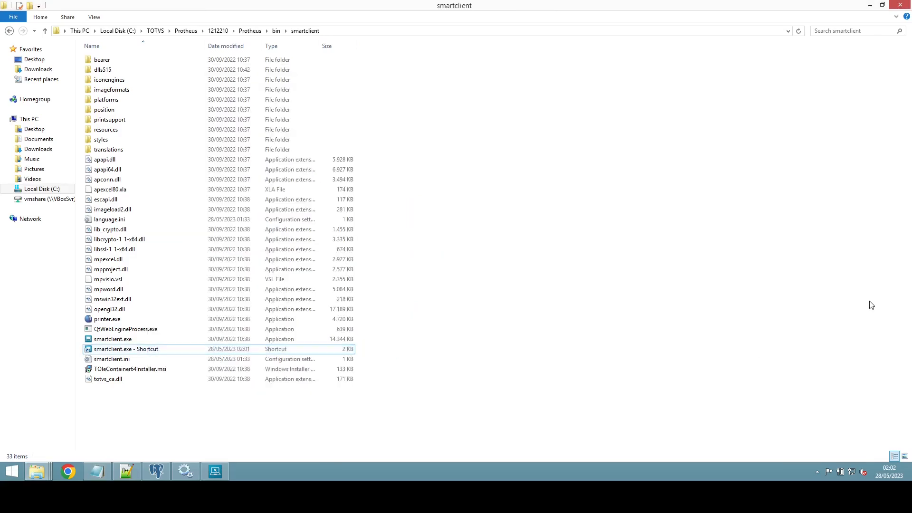
Step: Open smartclient.ini in Notepad for editing
click(871, 305)
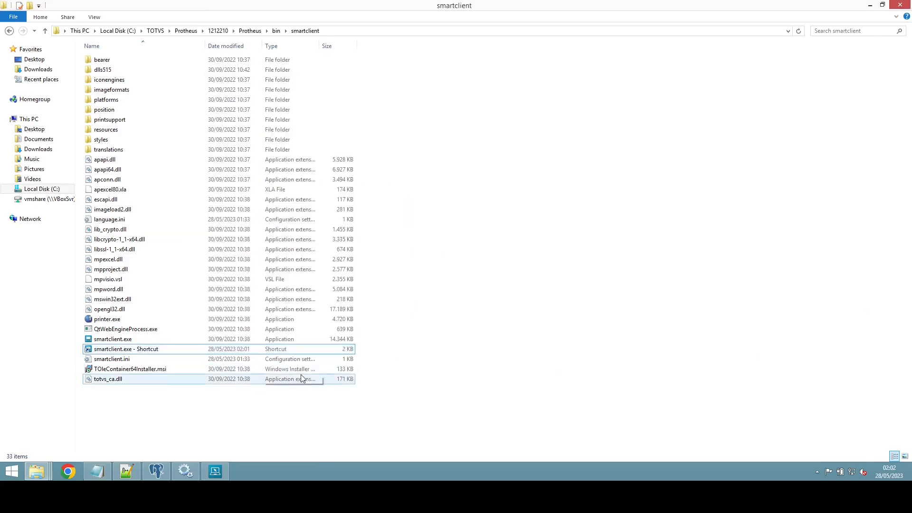
right_click(145, 350)
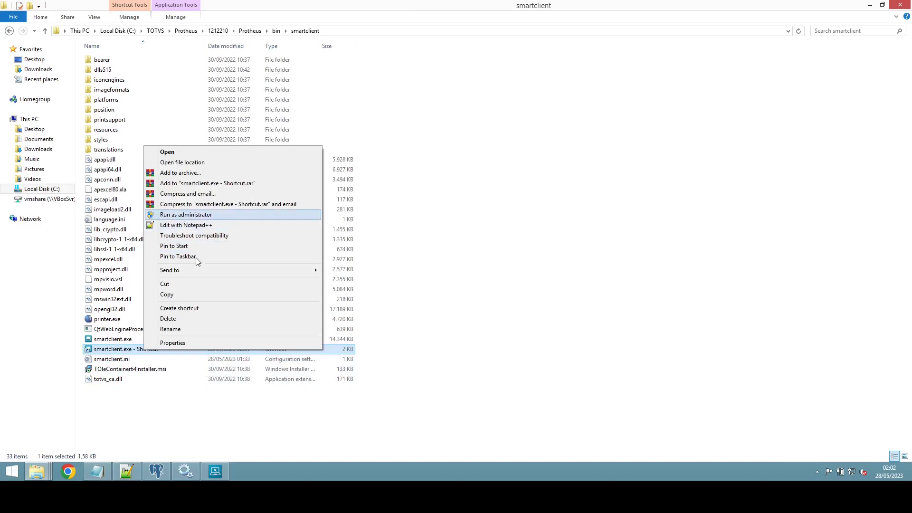
click(229, 445)
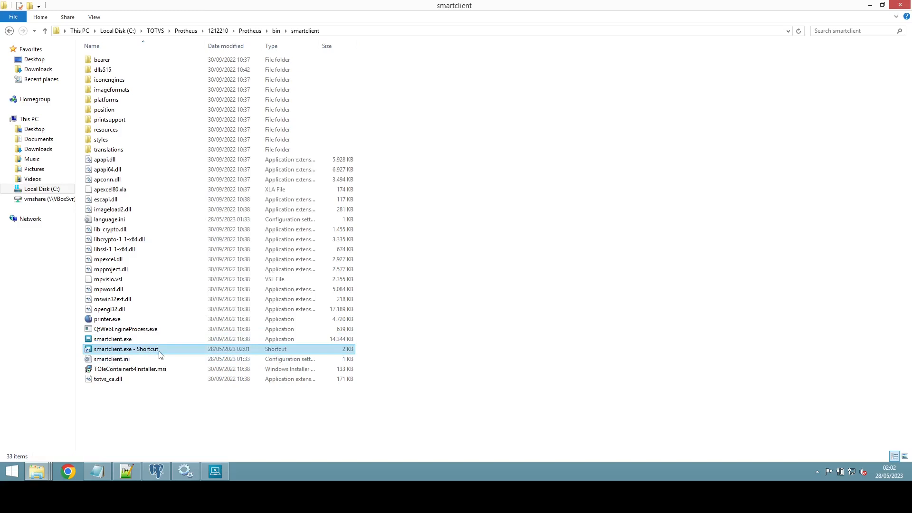
click(114, 363)
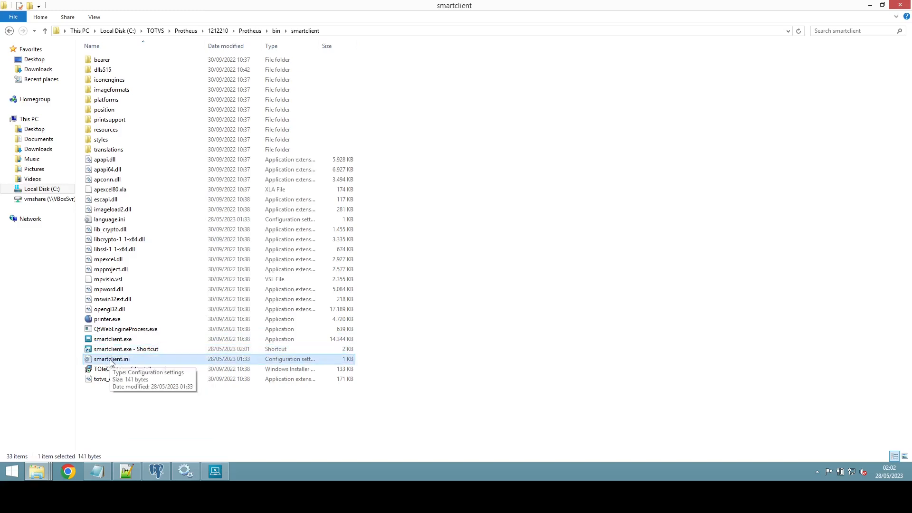
right_click(111, 362)
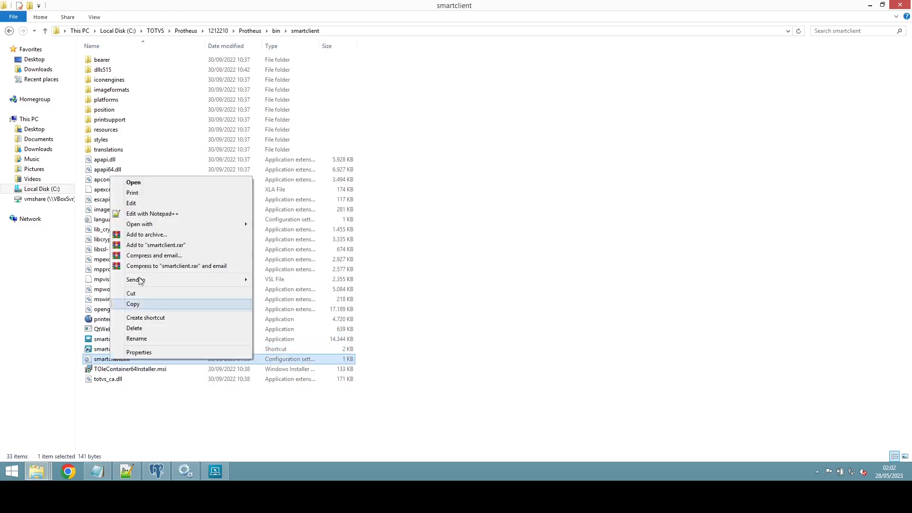
click(145, 204)
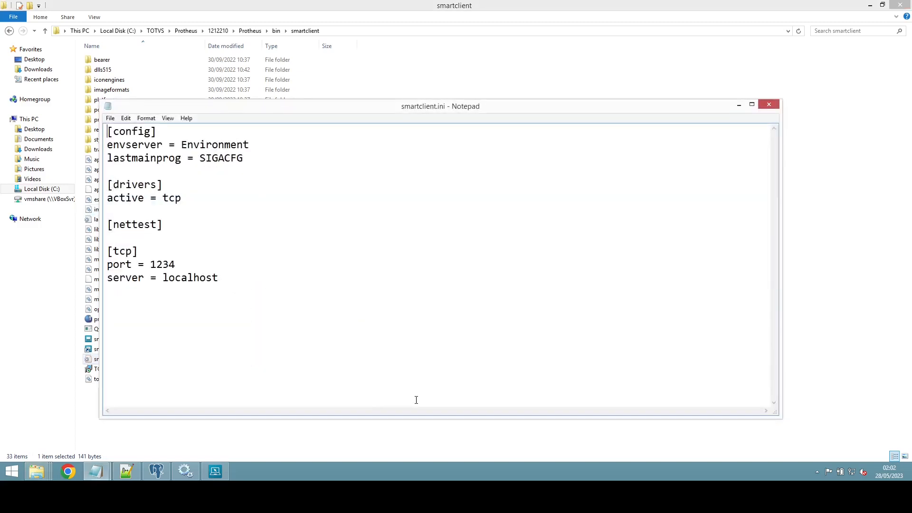
Step: Set envserver to PRODUCAO and lastmainprog to SIGACFG,SIGAMDI,MPSDU
double_click(222, 146)
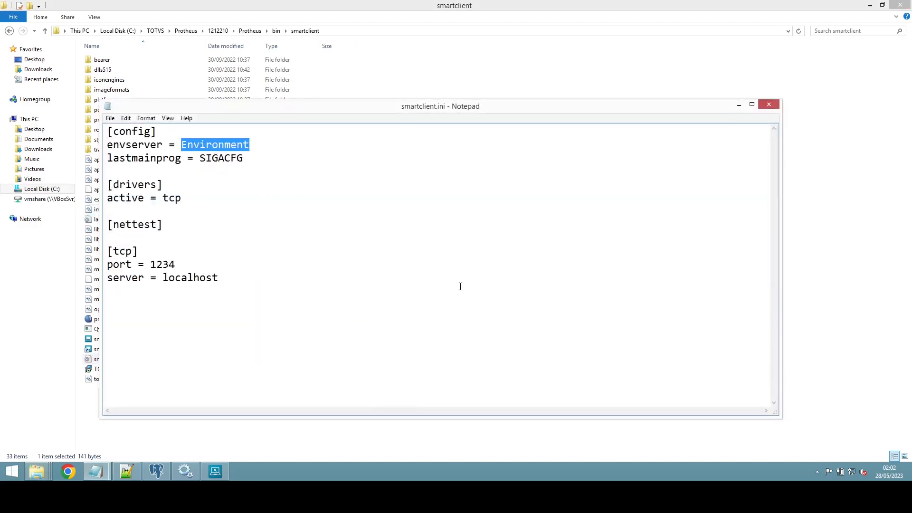
text(PRODUCAO)
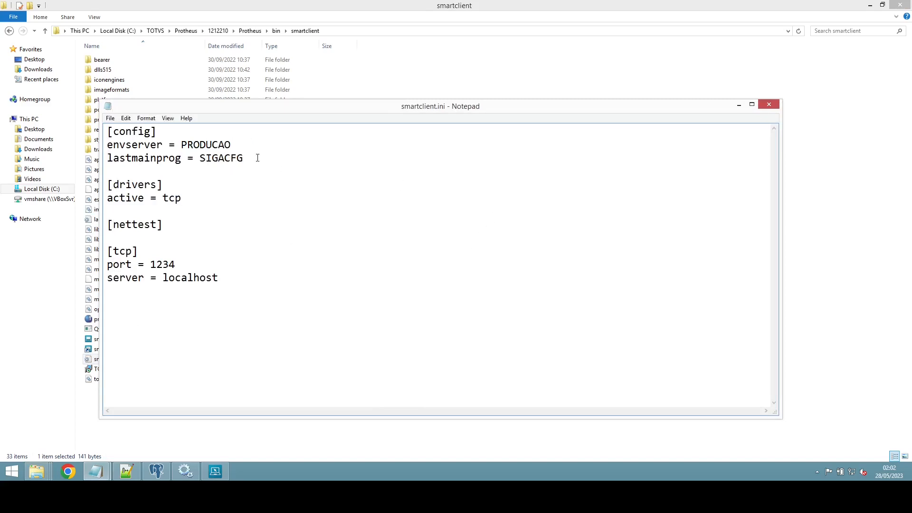
text(,SIGA)
text(MDI,MPSDU)
double_click(216, 160)
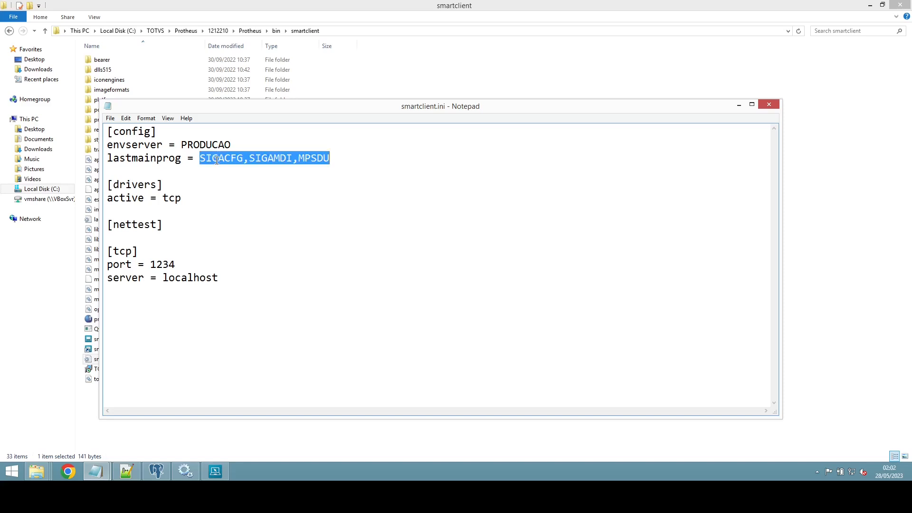
click(470, 207)
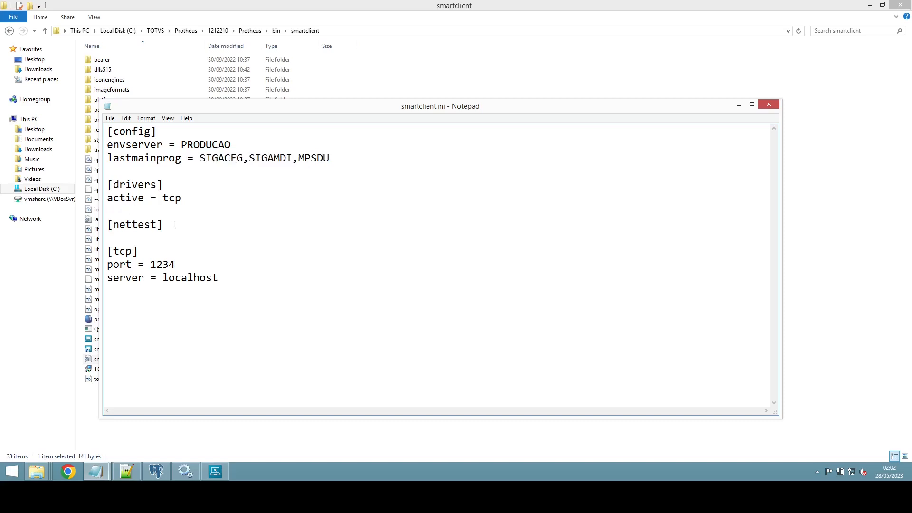
Step: Delete the [nettest] section and save smartclient.ini
drag(172, 224, 105, 225)
key(Delete)
key(Delete)
key(Delete)
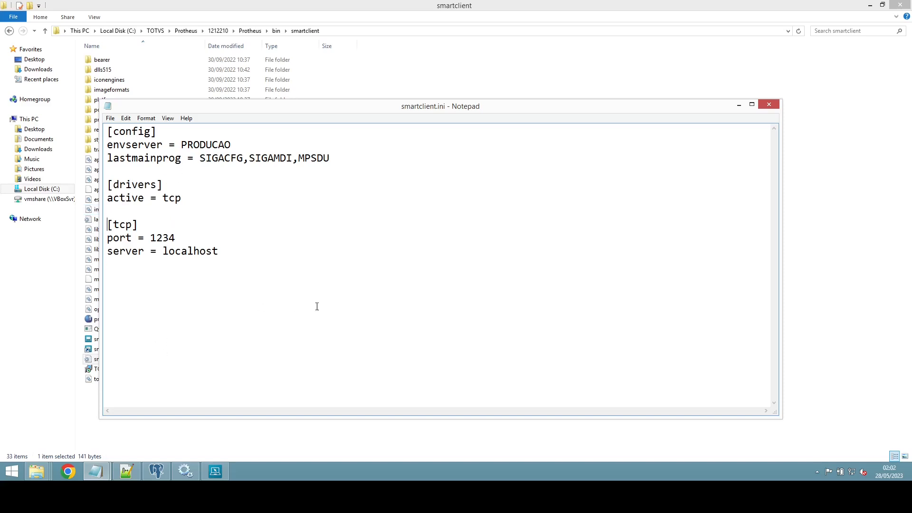
click(769, 105)
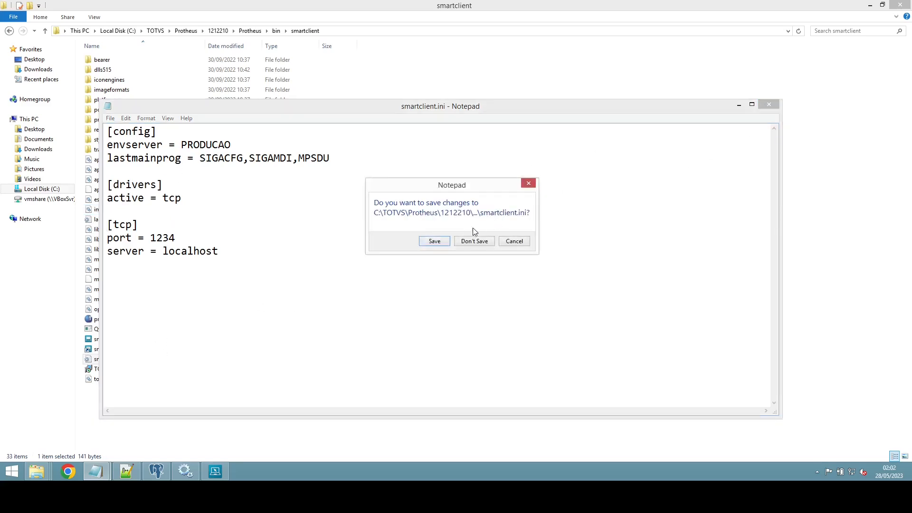
click(439, 241)
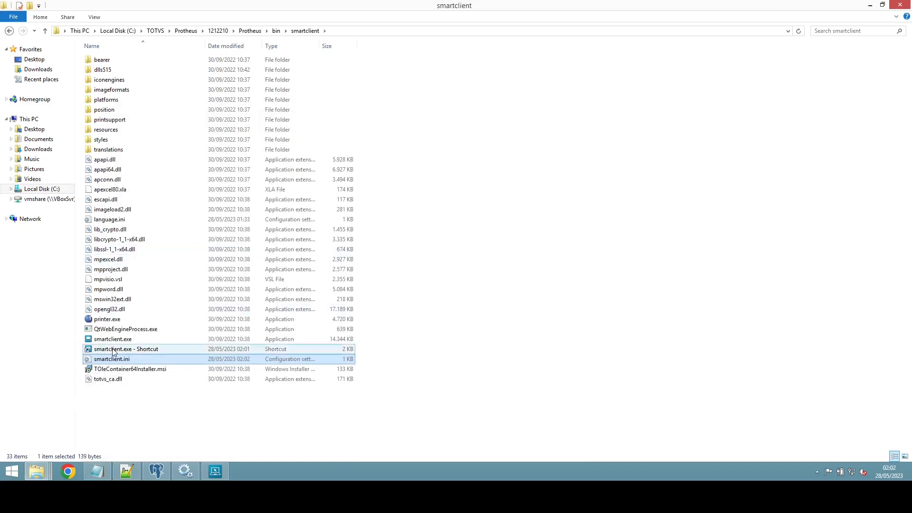
Step: Launch SmartClient with SIGACFG on PRODUCAO and dismiss the invalid STARTPATH error
click(170, 349)
double_click(165, 349)
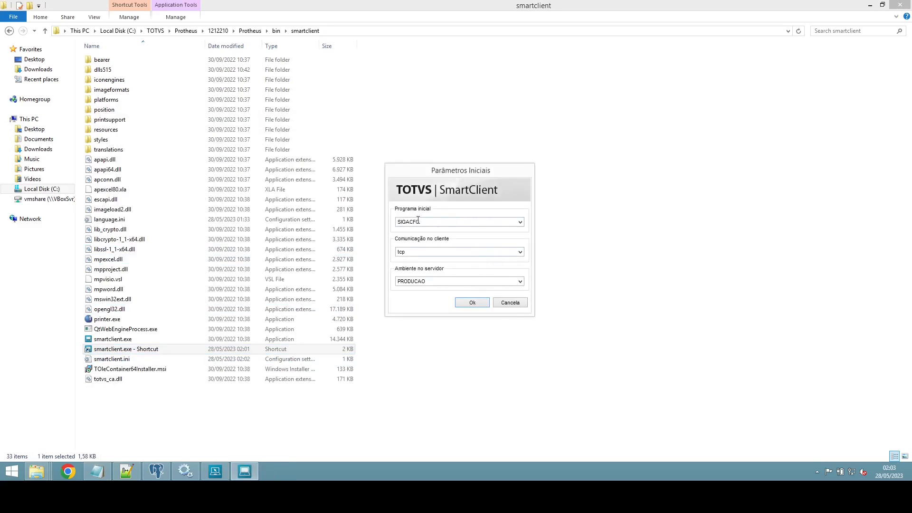
click(475, 304)
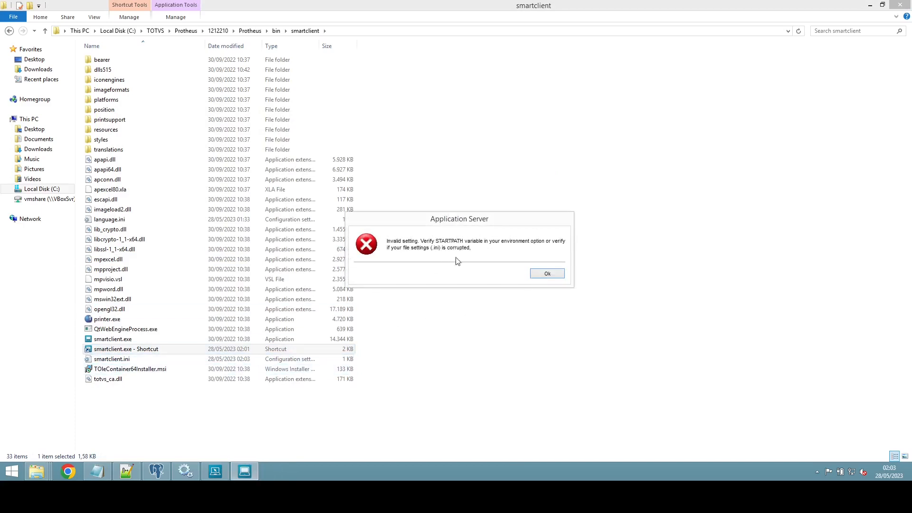
click(546, 273)
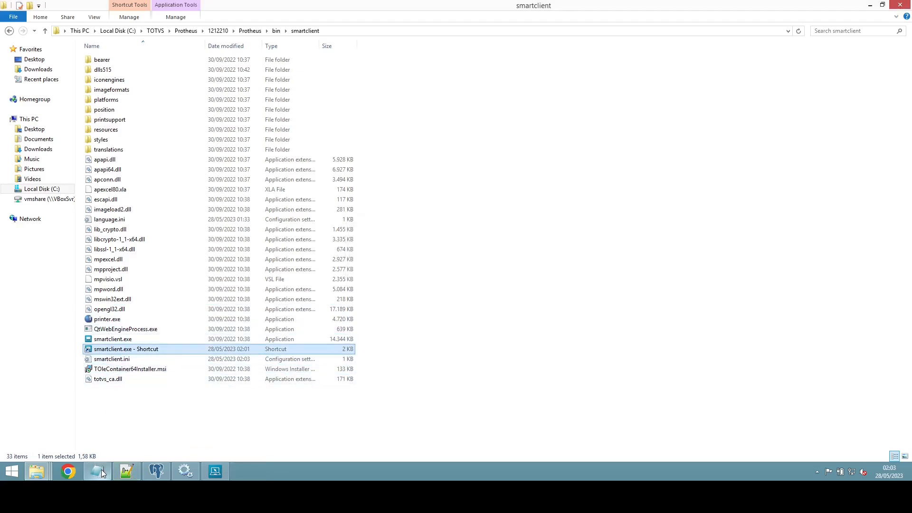
Step: Replace PRODUCAO with PROTHEUS on smartclient.ini's envserver line and save the file
click(128, 360)
double_click(128, 360)
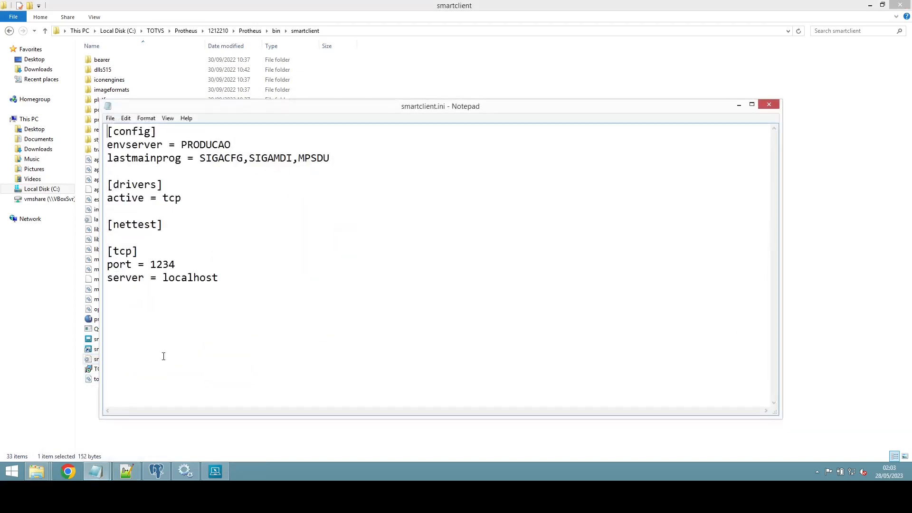
double_click(210, 144)
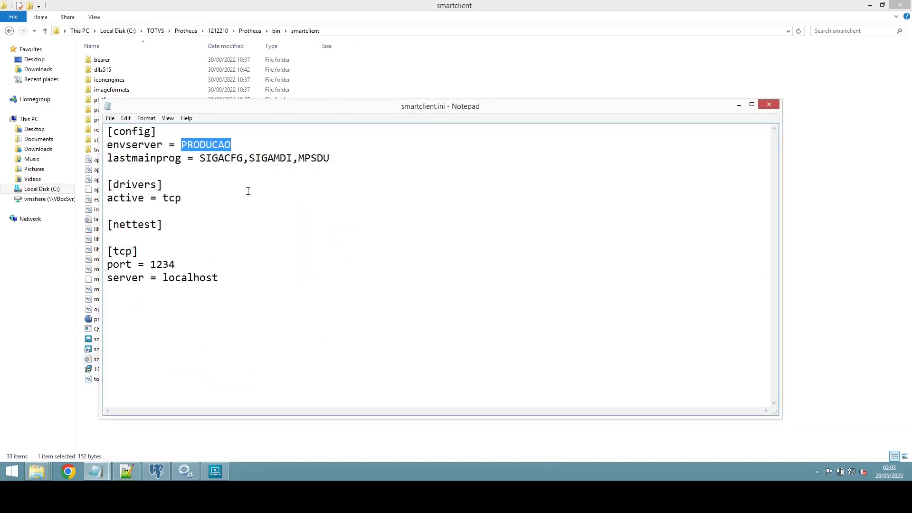
text(PROTHEUS)
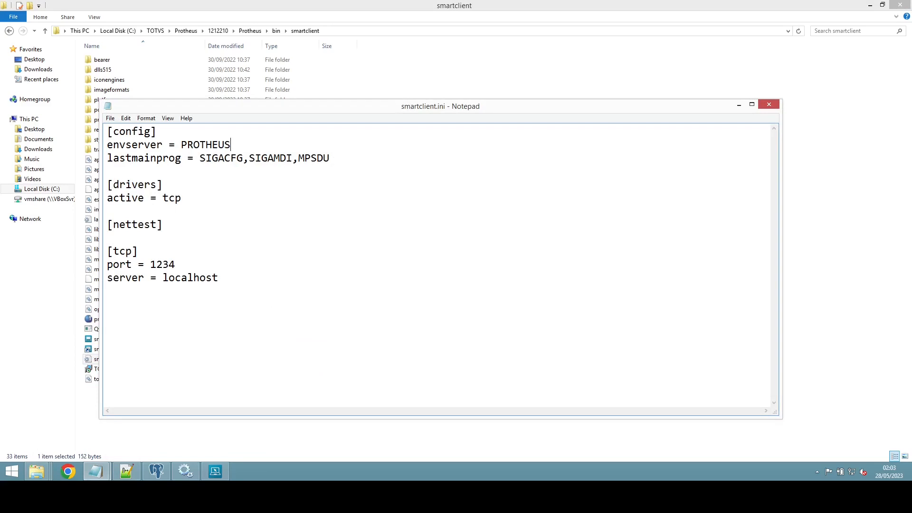
click(768, 104)
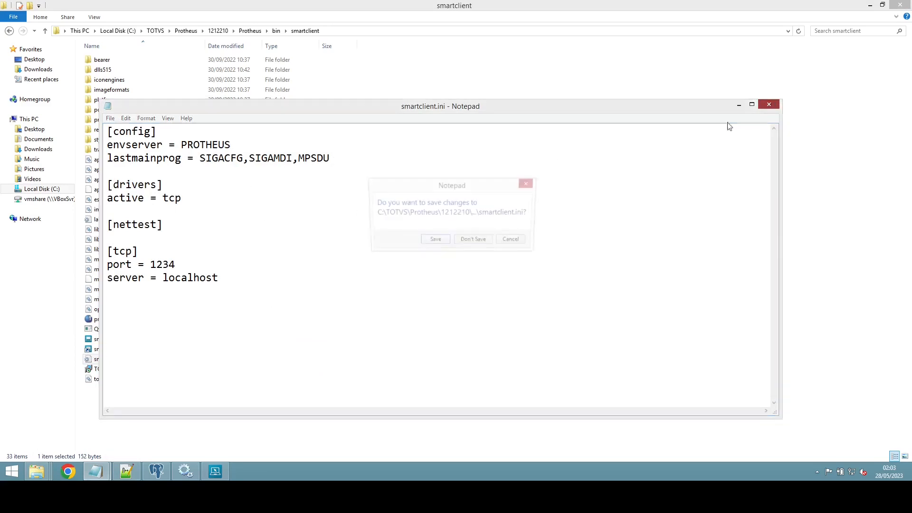
click(434, 241)
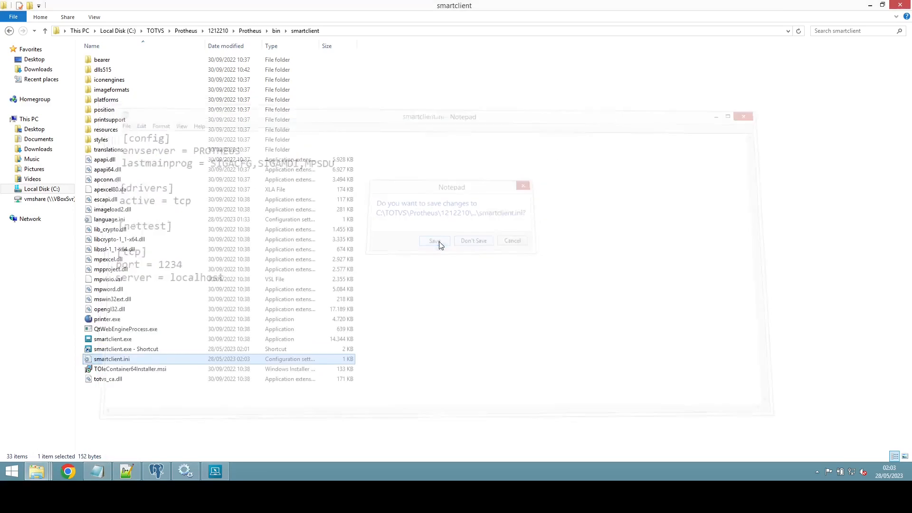
Step: Relaunch SmartClient with SIGACFG on PROTHEUS and create the default TESTE company 99/01 for Brasil
click(126, 351)
double_click(126, 350)
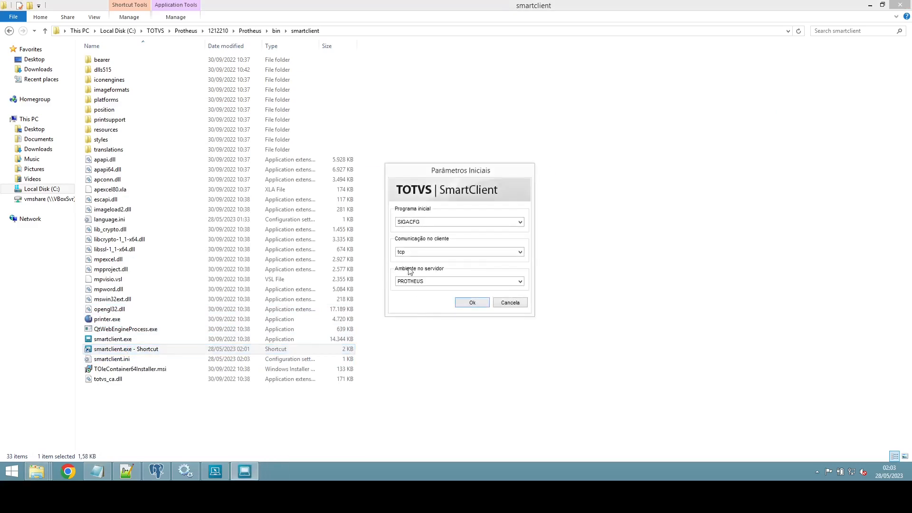
click(472, 304)
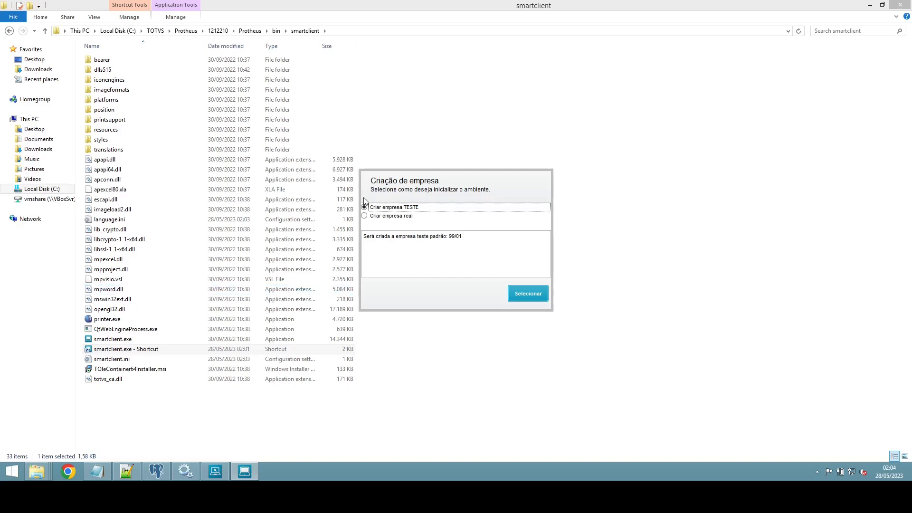
click(528, 293)
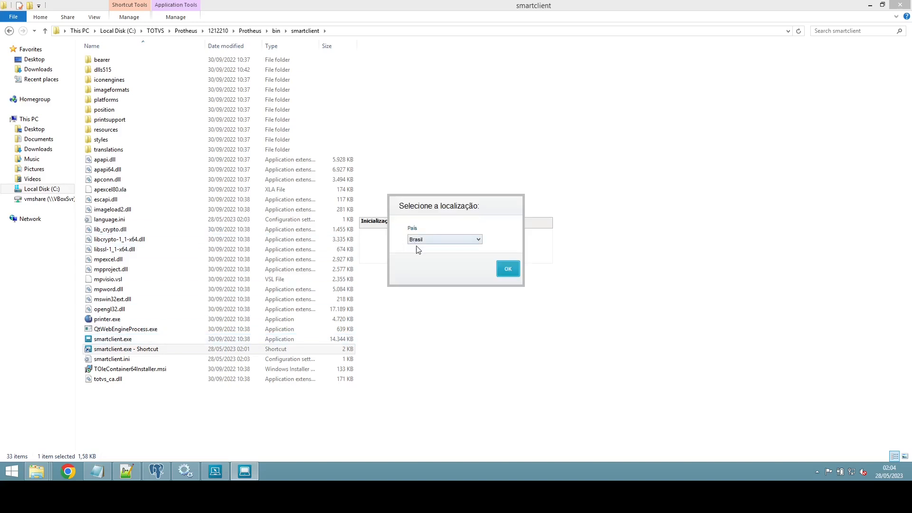
click(507, 269)
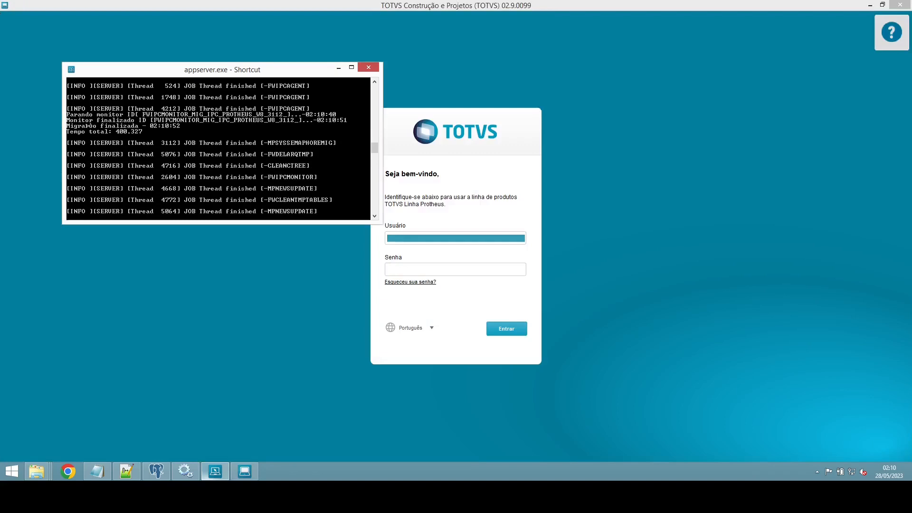
Step: Sign in to TOTVS with user ADMIN
click(311, 335)
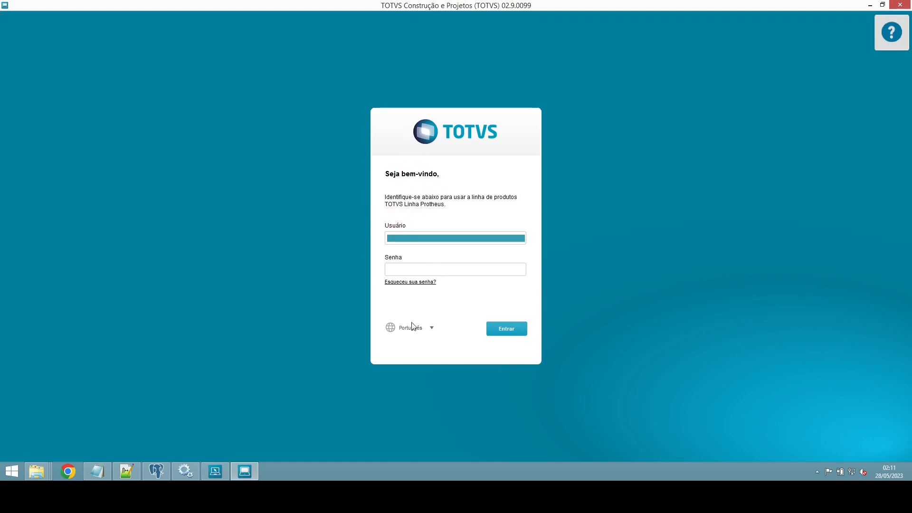
text(ADMIN)
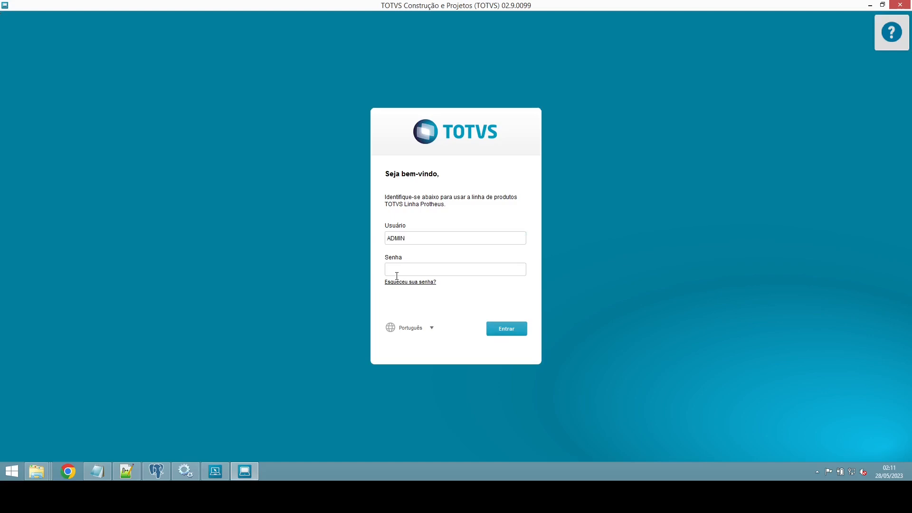
click(508, 331)
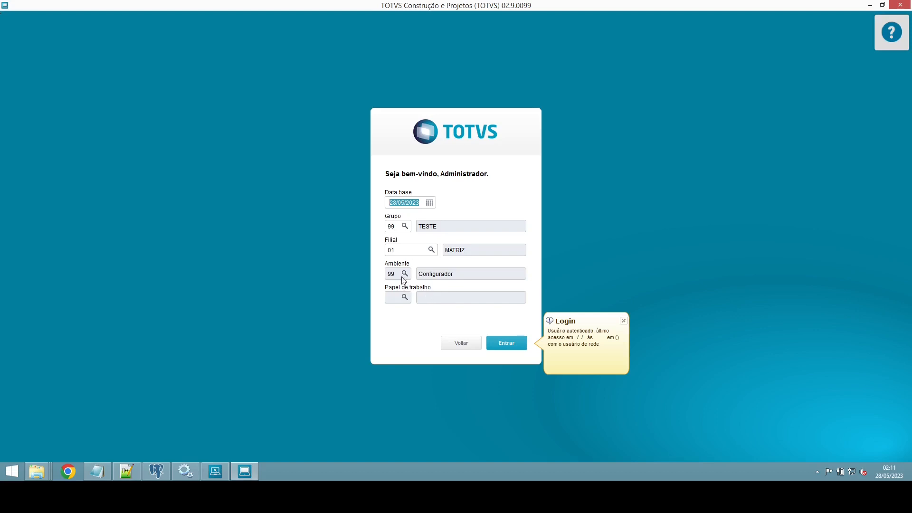
Step: Enter with group 99 TESTE, branch 01 MATRIZ, and wait for the Moedas dialog
click(506, 344)
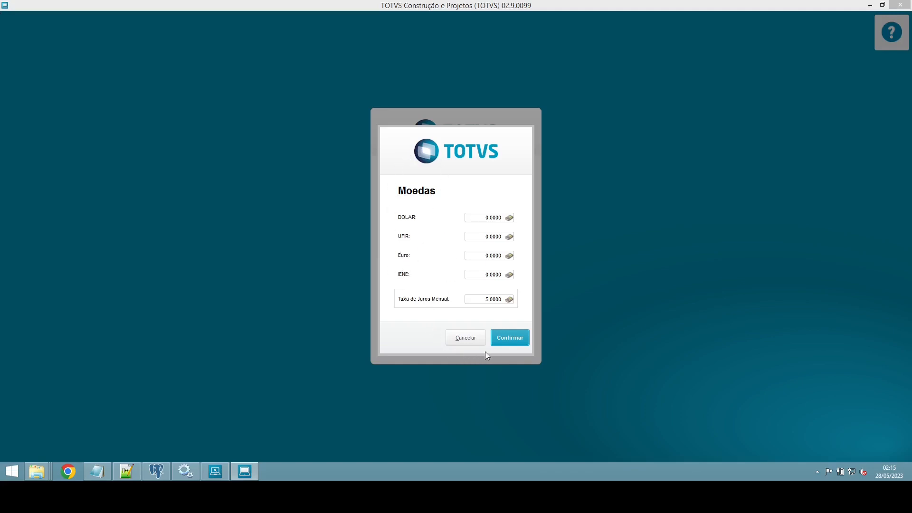
Step: Confirm the default 0,0000 currency rates and install the TOTVS security certificate
click(504, 338)
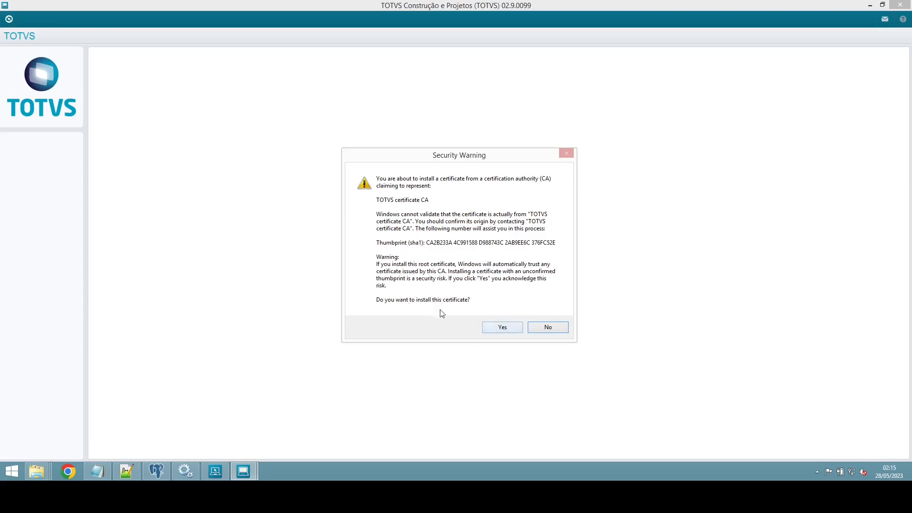
click(502, 327)
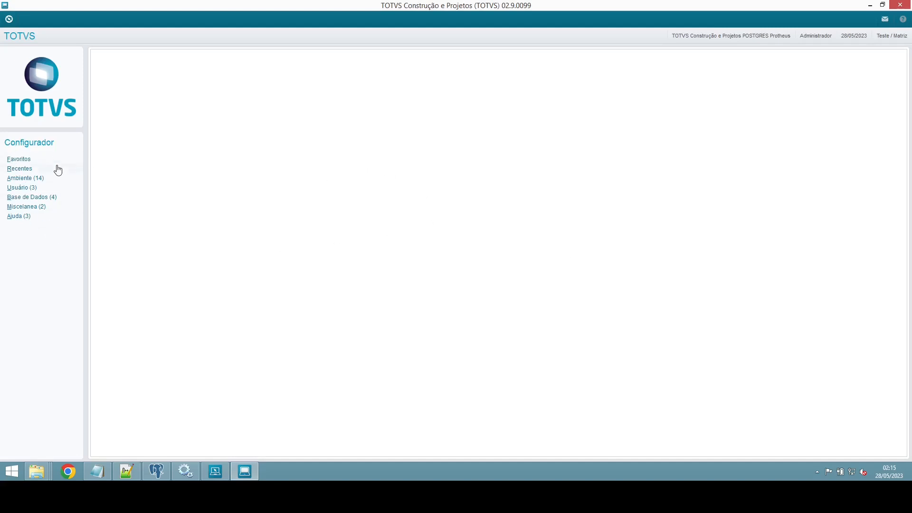
Step: Browse the Ambiente > Menus routine, exit it, and finalize the Configurador session
click(46, 183)
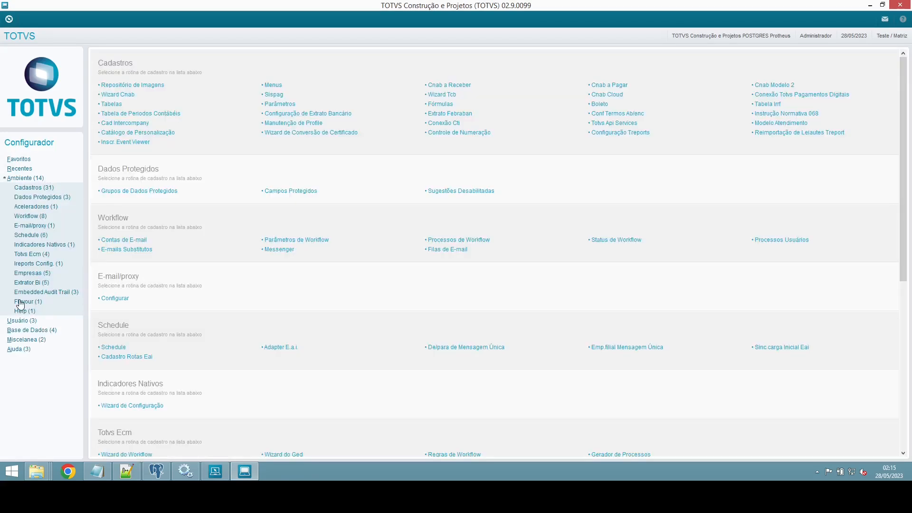
click(271, 87)
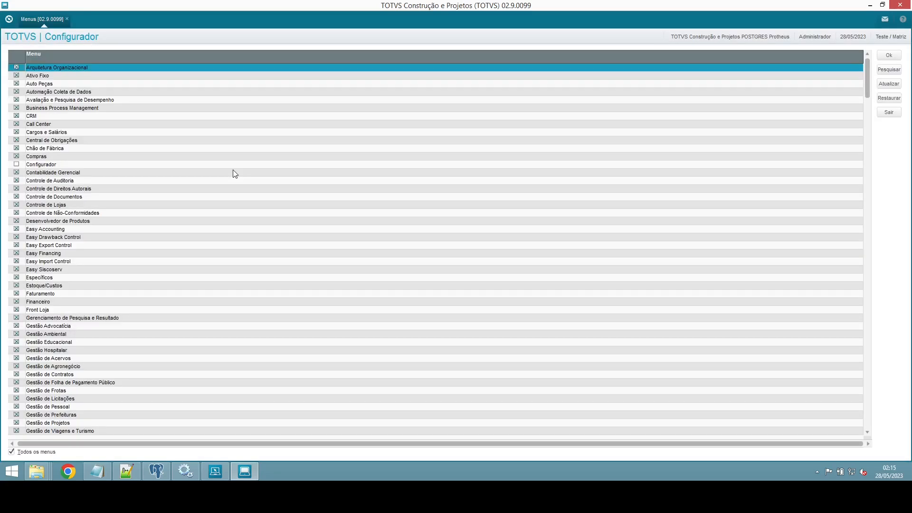
click(890, 114)
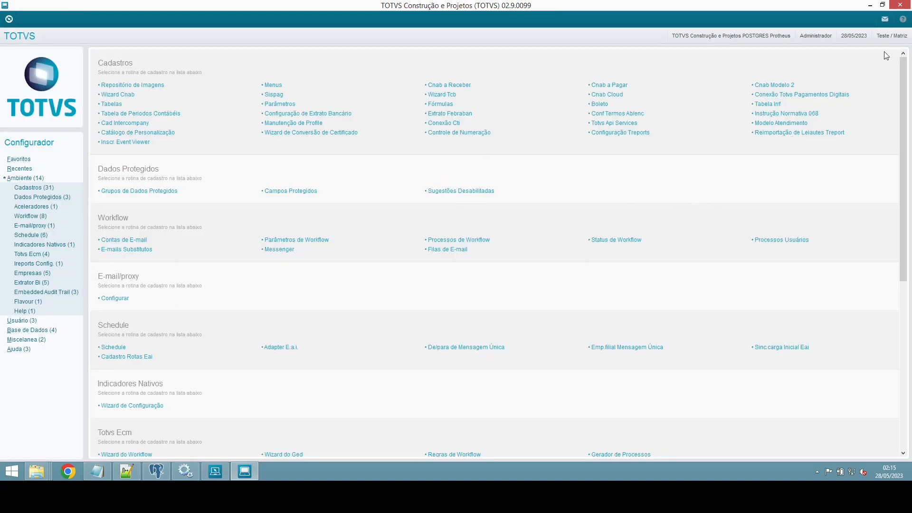
click(901, 6)
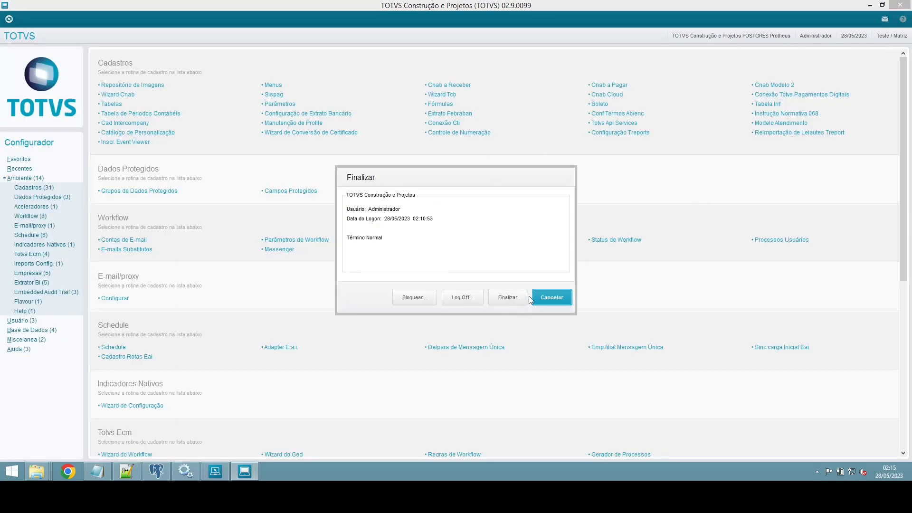
click(501, 298)
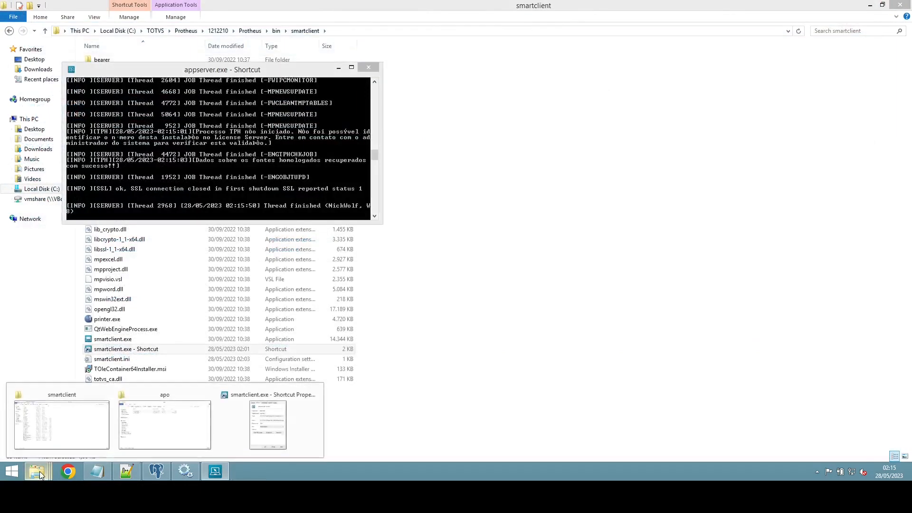
Step: Launch SmartClient from the Explorer shortcut with SIGAMDI as the initial program
click(417, 323)
double_click(130, 353)
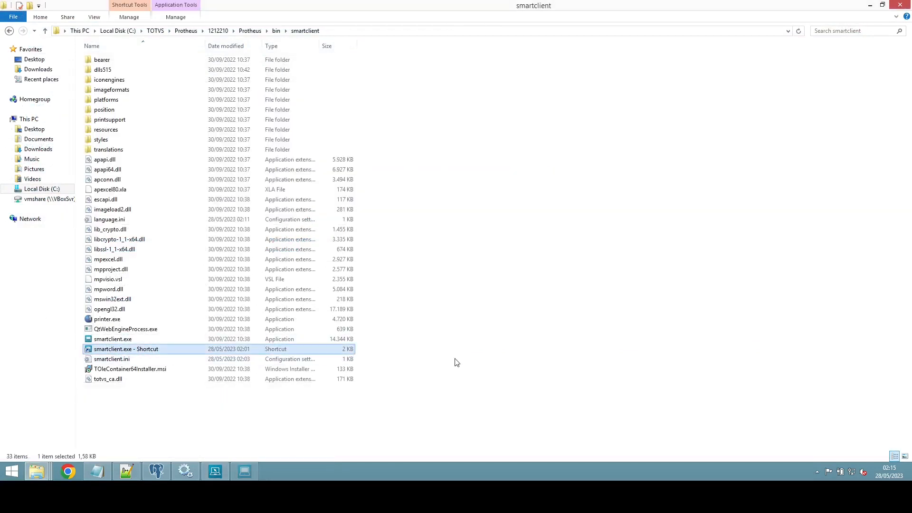
double_click(429, 223)
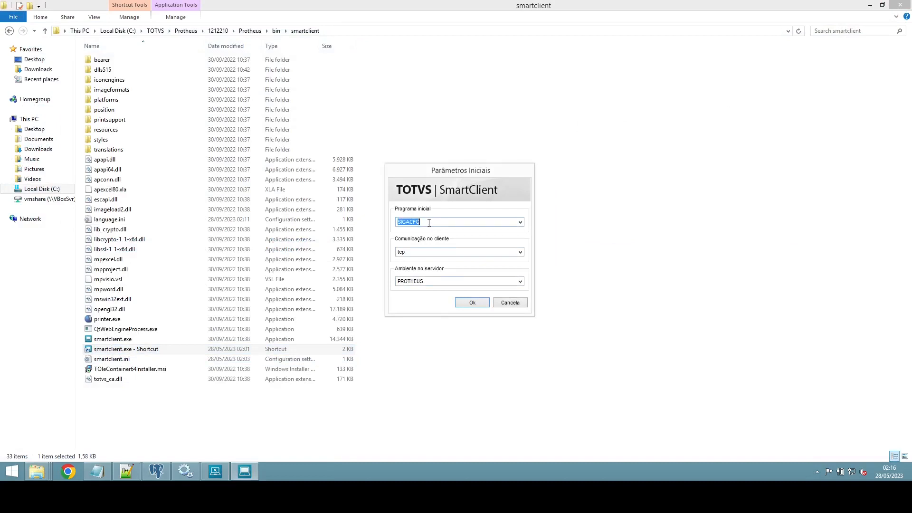
click(520, 222)
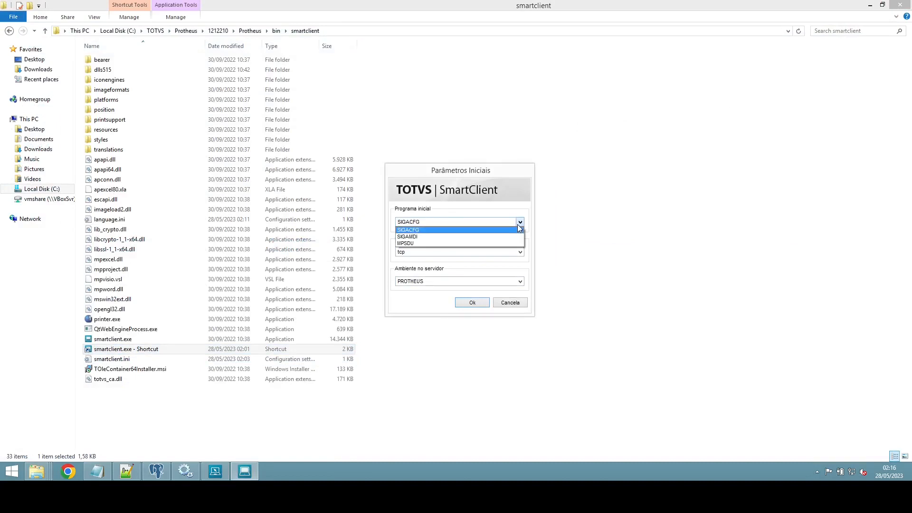
click(400, 240)
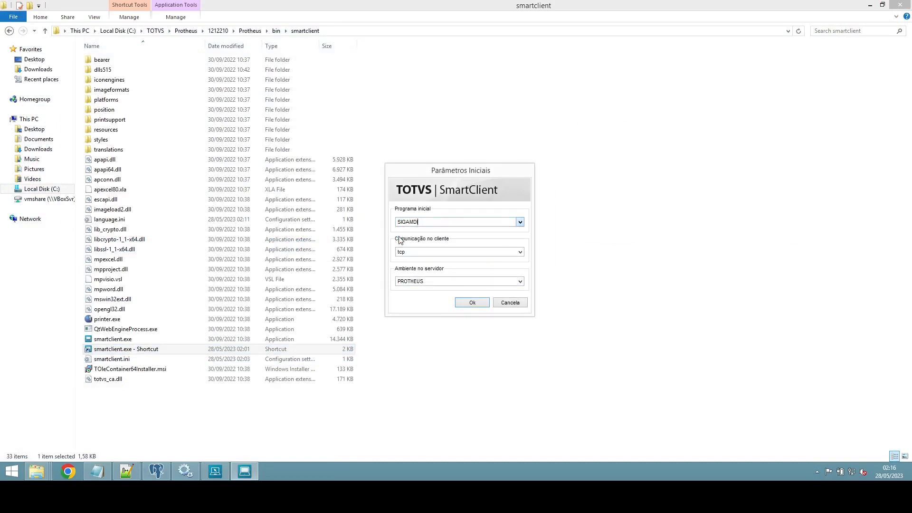
click(471, 303)
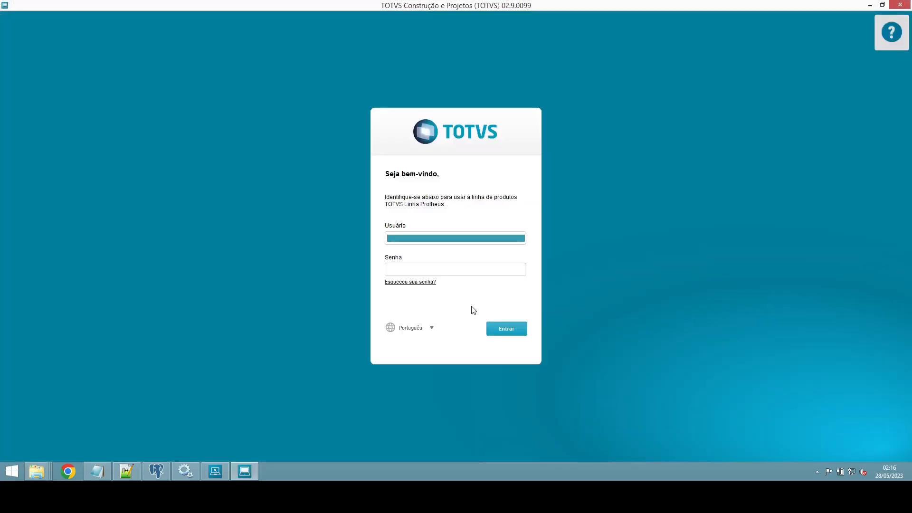
Step: Log in as ADMIN to environment 05 Faturamento and expand the Atualizações routines
text(ADMIN)
key(Tab)
key(Tab)
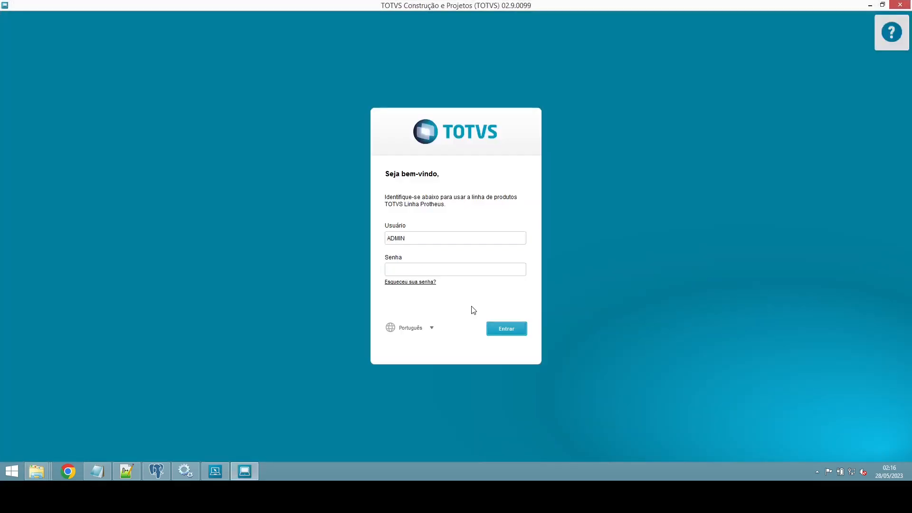
key(Return)
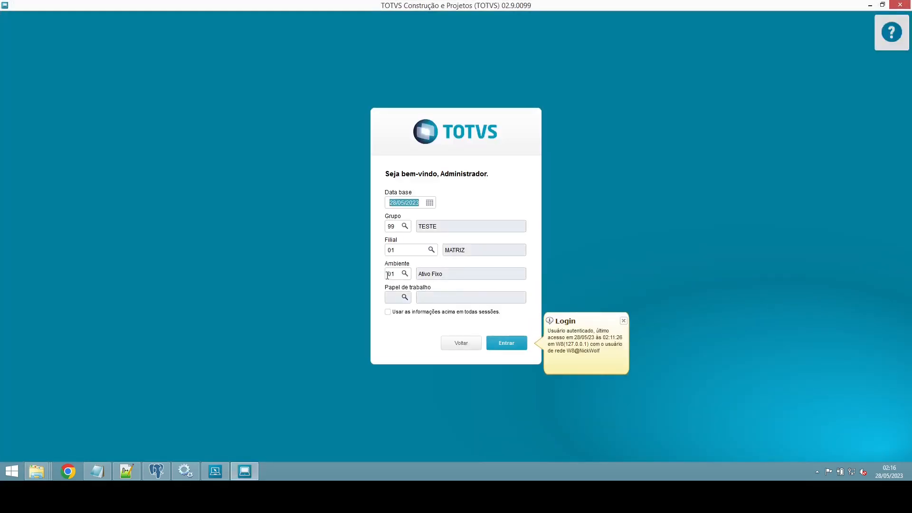
text(05)
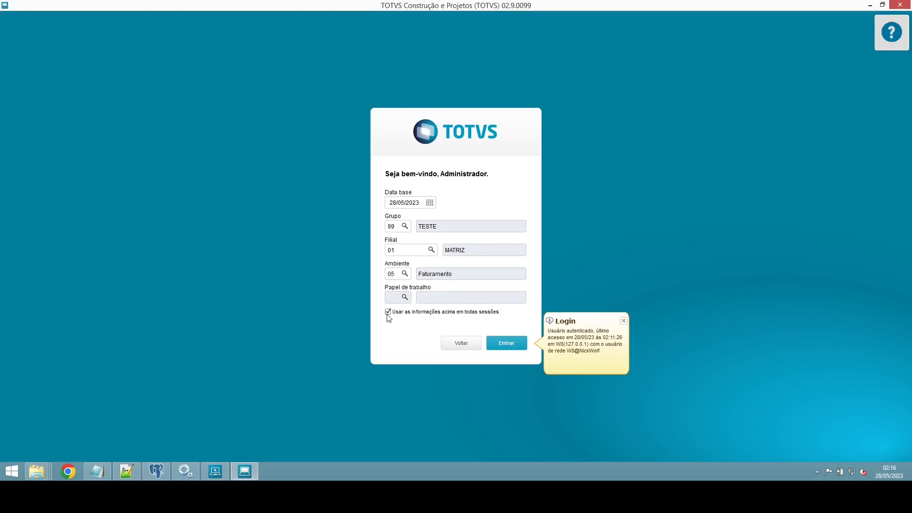
click(499, 342)
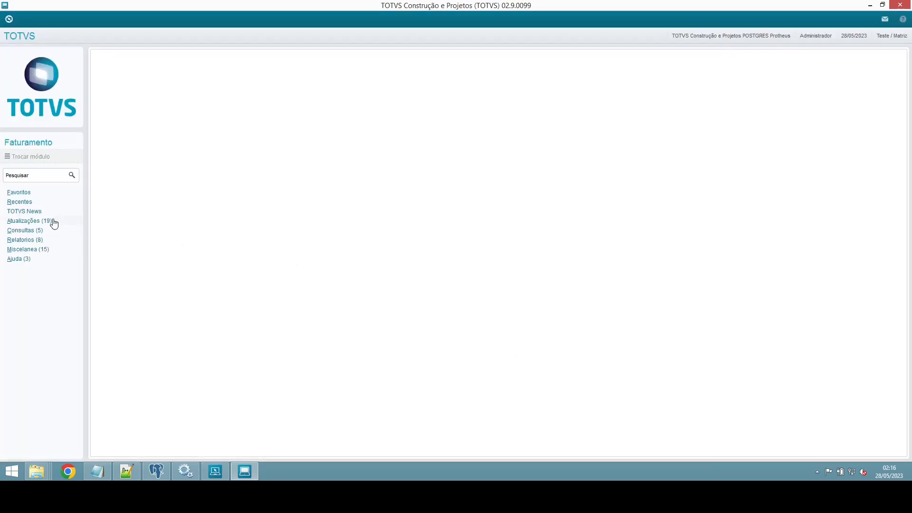
click(53, 222)
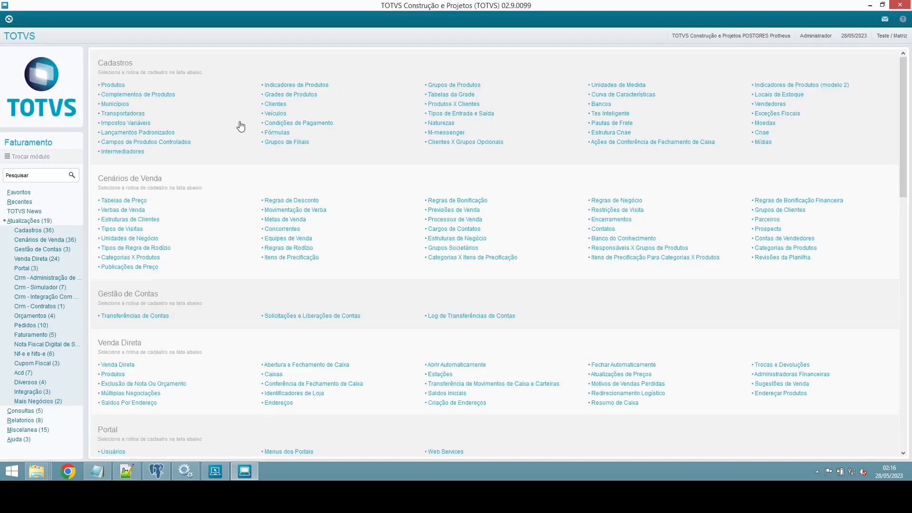
Step: View the empty Produtos list under Cadastros, close it, and finalize the Faturamento session
click(114, 86)
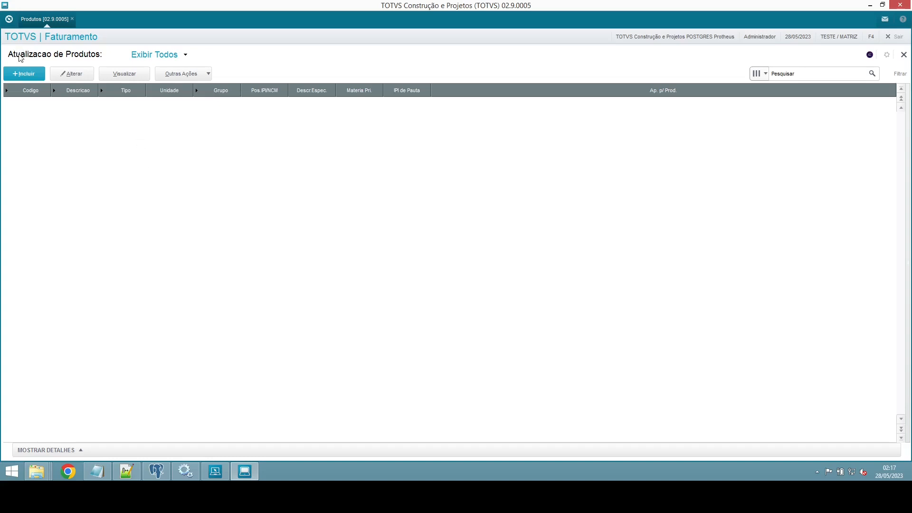
click(903, 55)
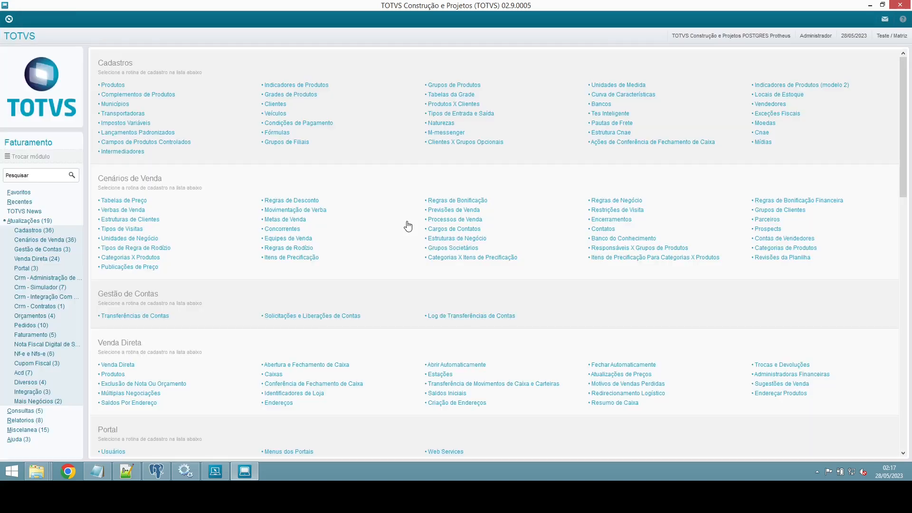
click(900, 5)
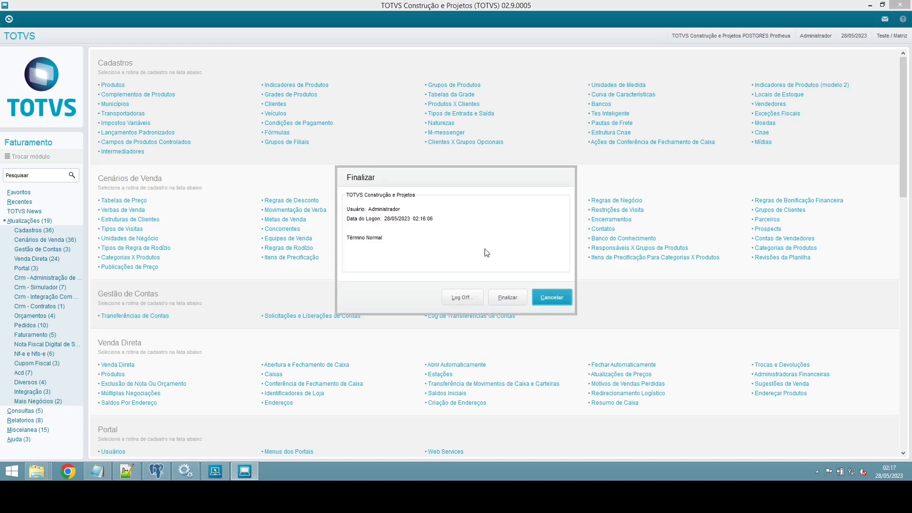
click(512, 301)
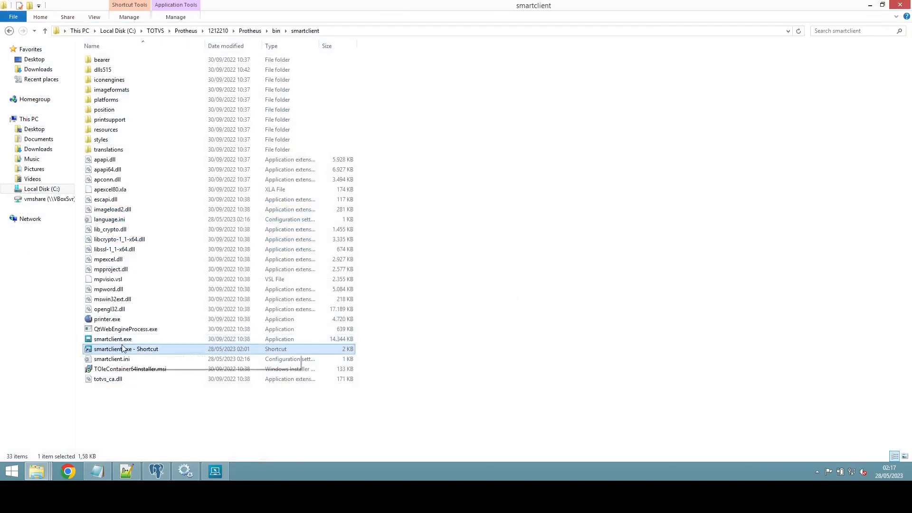
Step: Send the smartclient shortcut to the desktop and close the Explorer, Services and properties windows
right_click(114, 350)
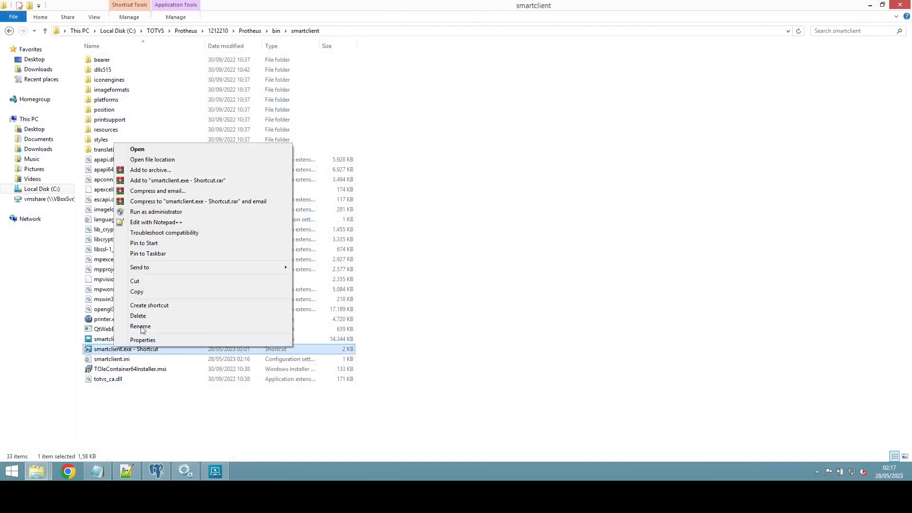
mouse_move(142, 269)
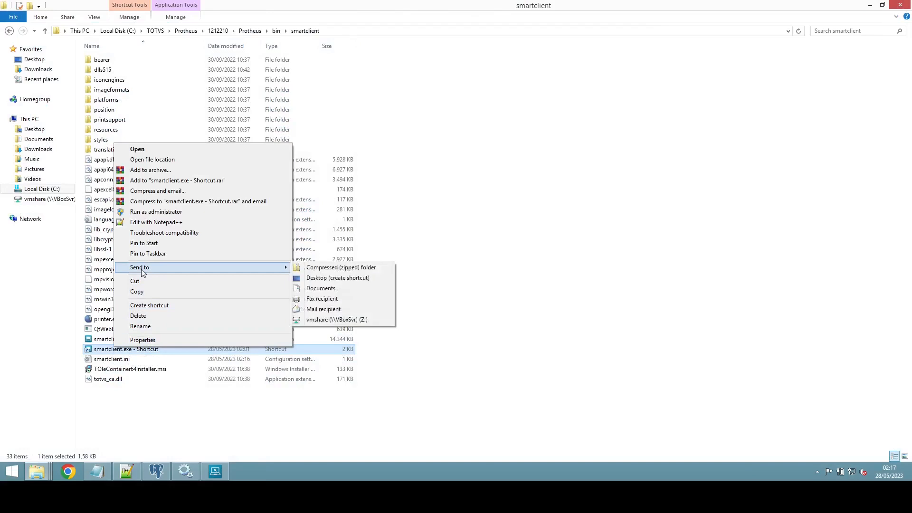
click(336, 280)
click(900, 5)
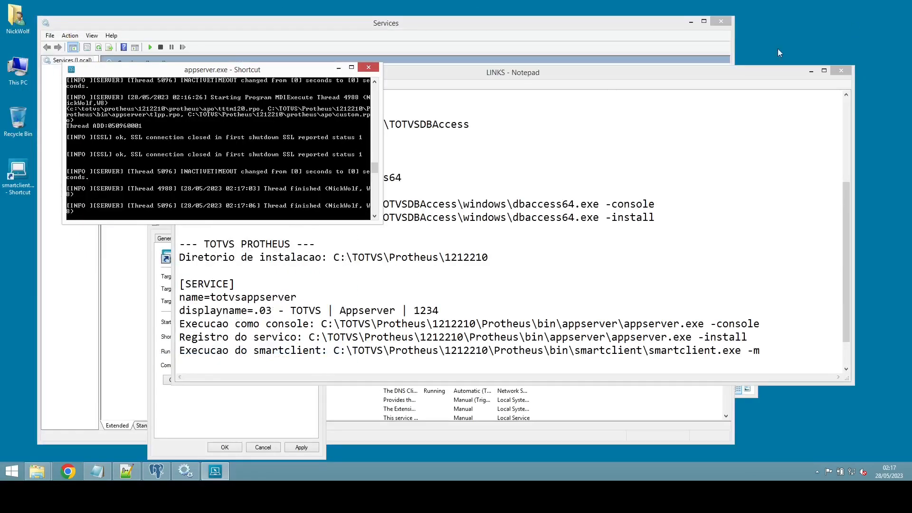
click(721, 22)
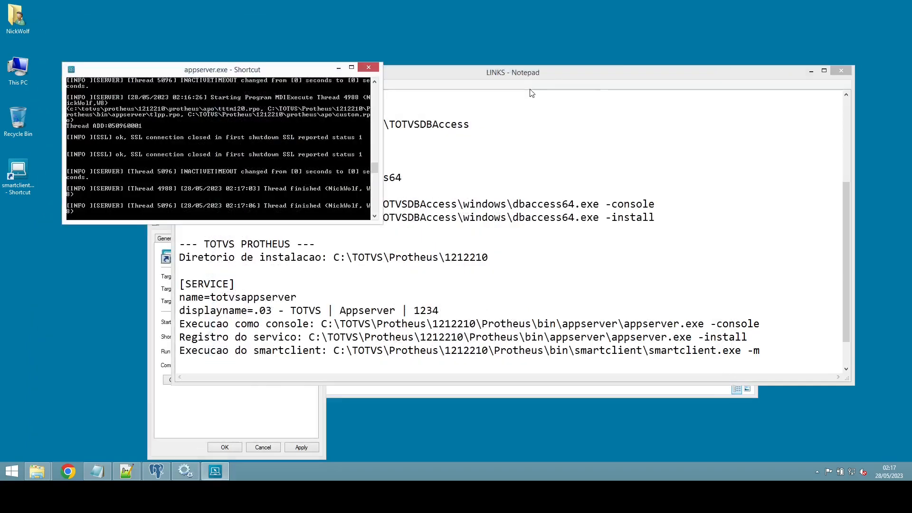
click(338, 67)
click(199, 434)
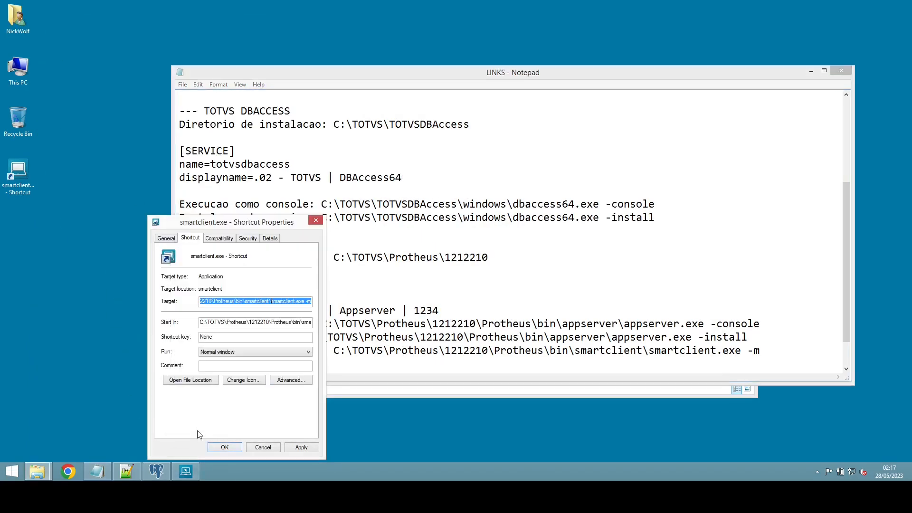
click(316, 222)
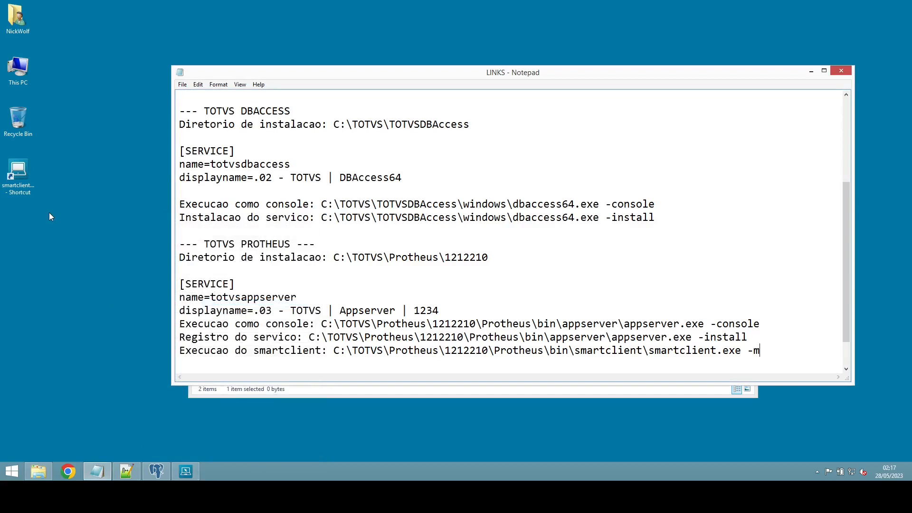
Step: Rename the new desktop shortcut to 'smartclient'
click(24, 186)
key(F2)
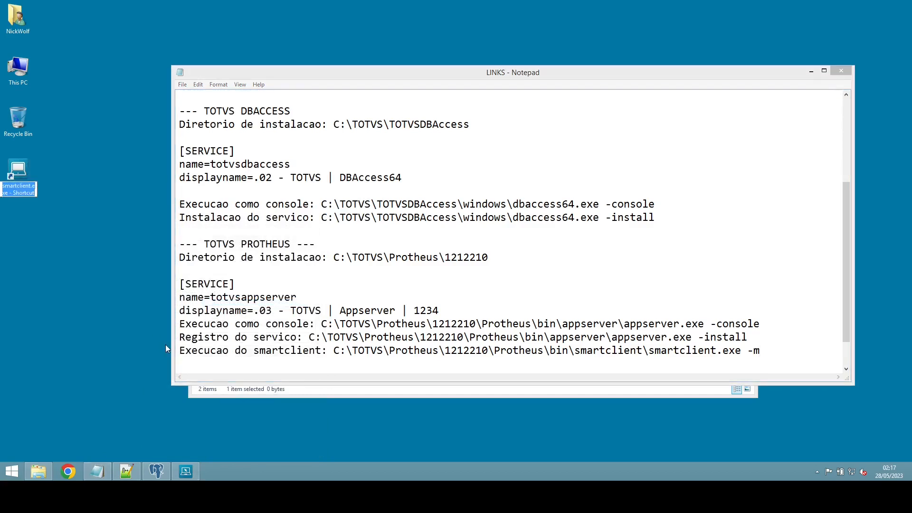
text(smartclie)
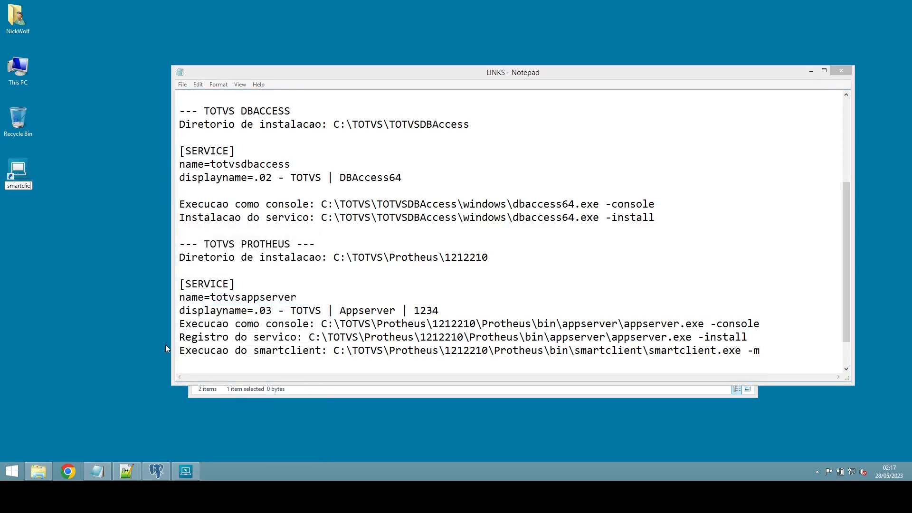
text(nt)
key(Return)
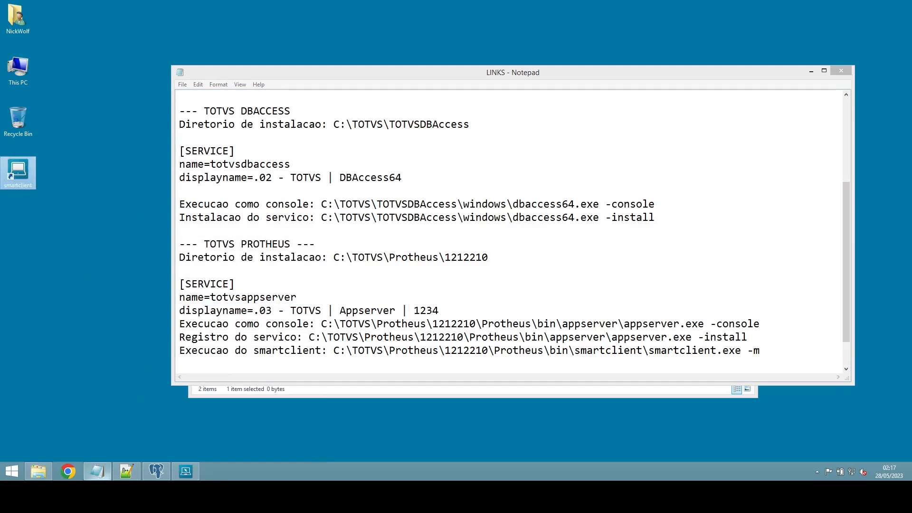
Step: Close the appserver console window to stop the server
click(186, 470)
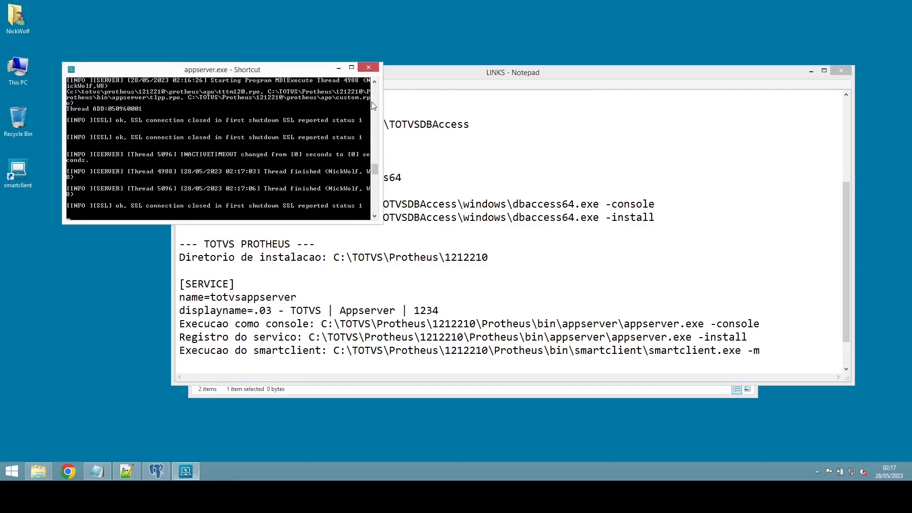
click(364, 68)
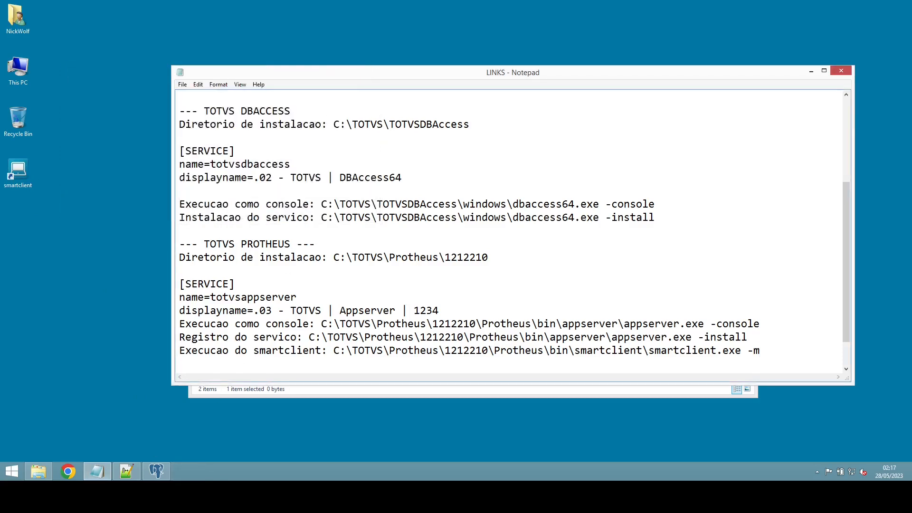
key(super+r)
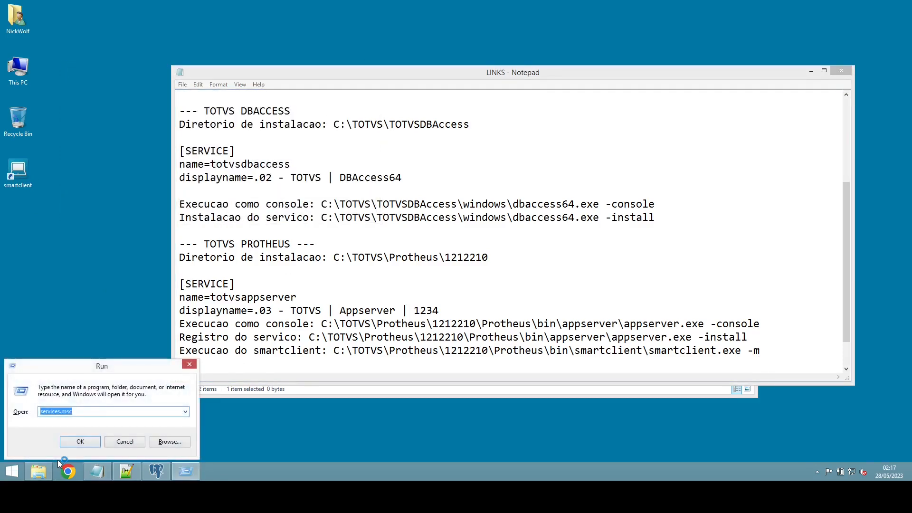
Step: Start the '.03 - TOTVS | Appserver | 1234' service in services.msc, then close Services
key(Return)
click(279, 103)
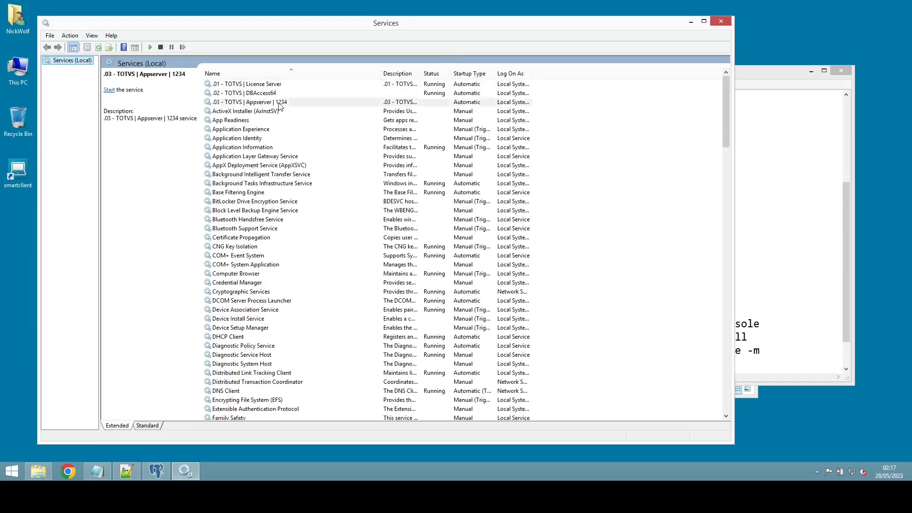
right_click(279, 104)
click(300, 108)
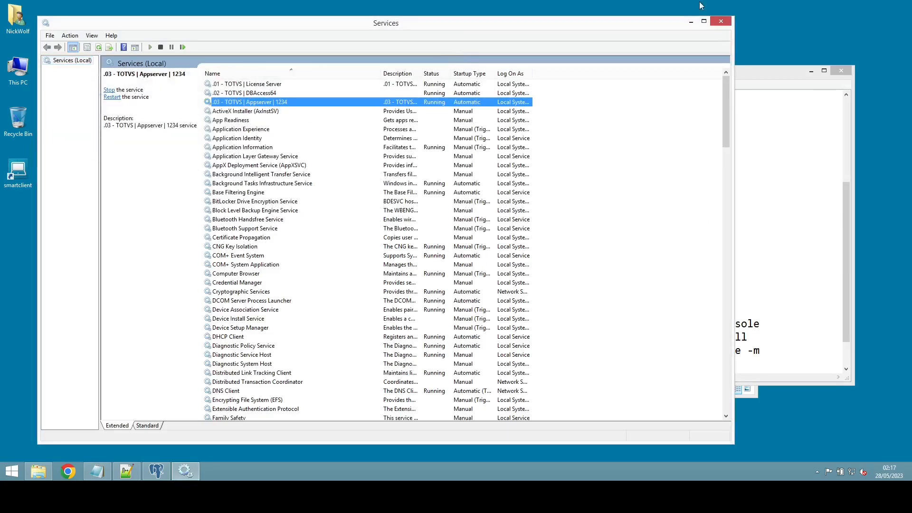
click(721, 22)
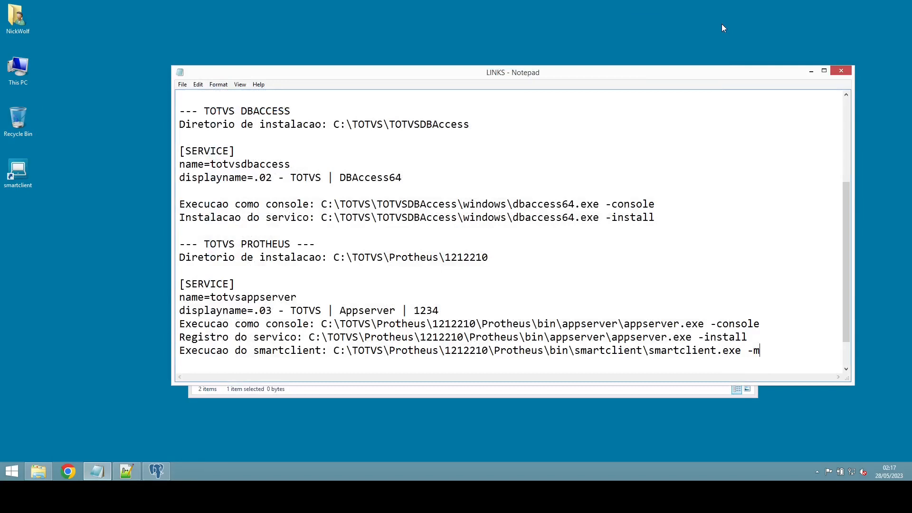
Step: Launch the smartclient desktop icon with SIGAMDI and log in to group 99, branch 01, environment 05
double_click(24, 175)
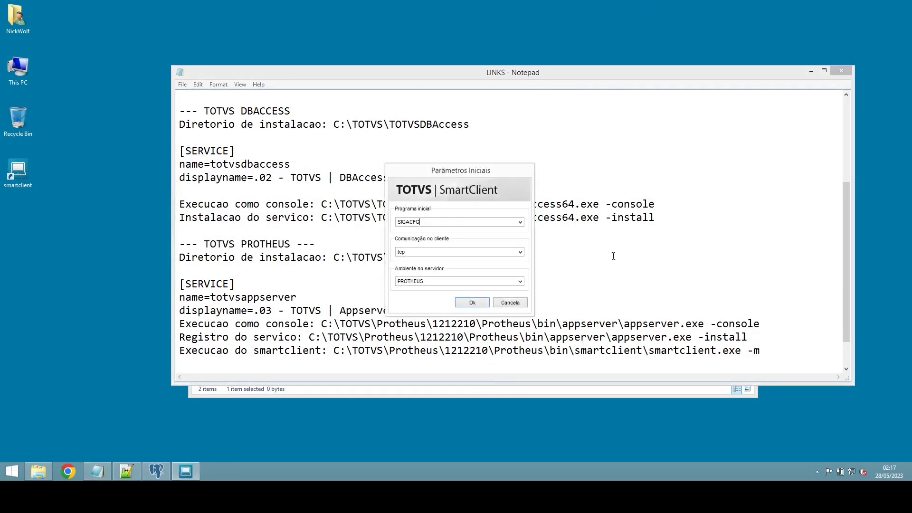
click(520, 222)
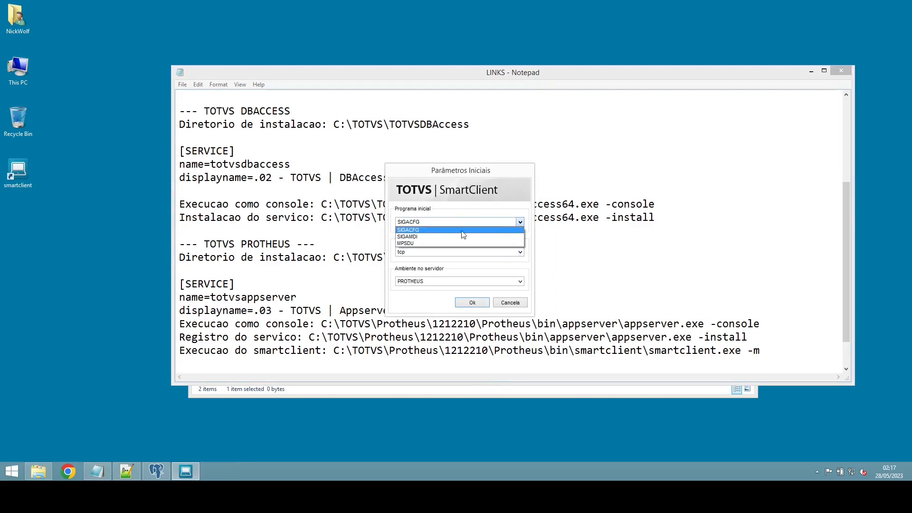
click(438, 240)
click(484, 302)
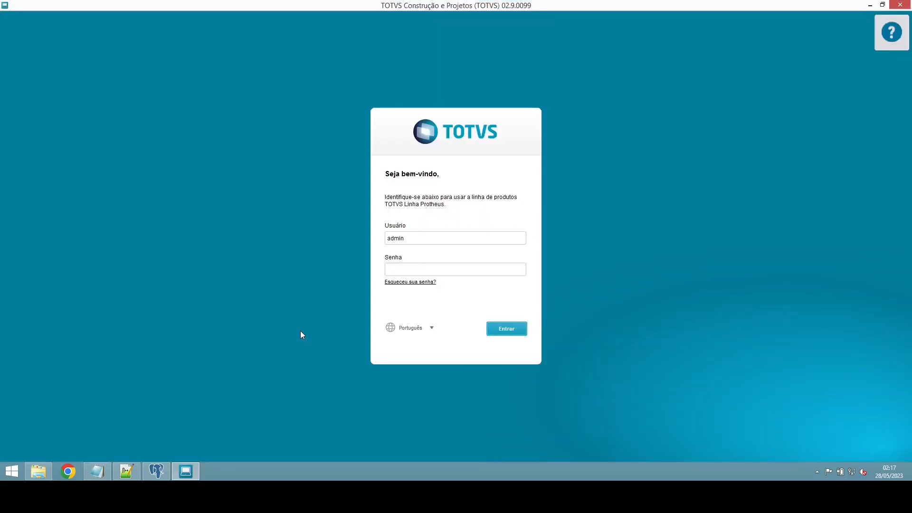
key(Return)
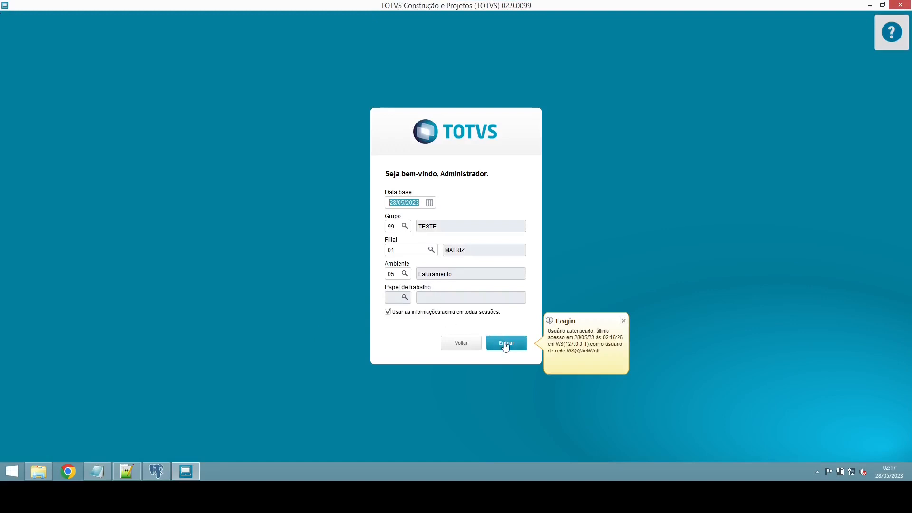
click(505, 346)
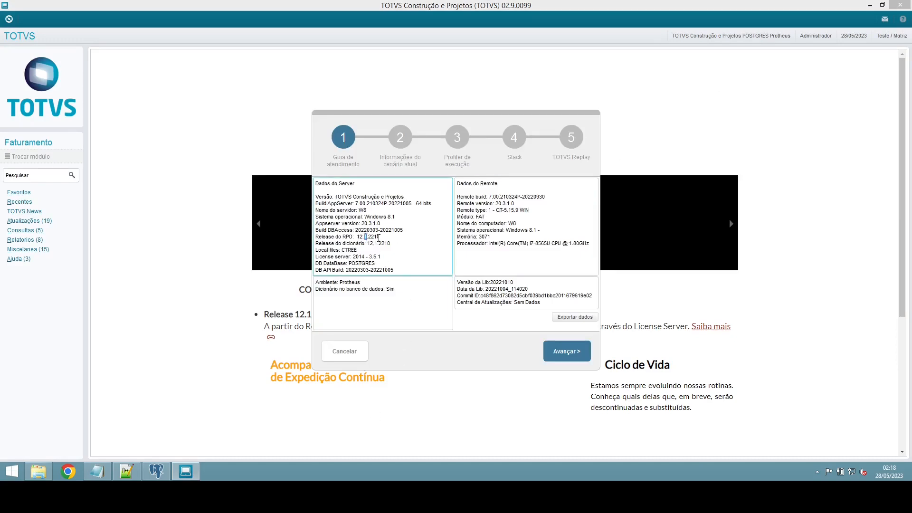
Step: Note RPO release 12.1.2210 in the information wizard, advance one step, then cancel it
double_click(378, 236)
click(567, 355)
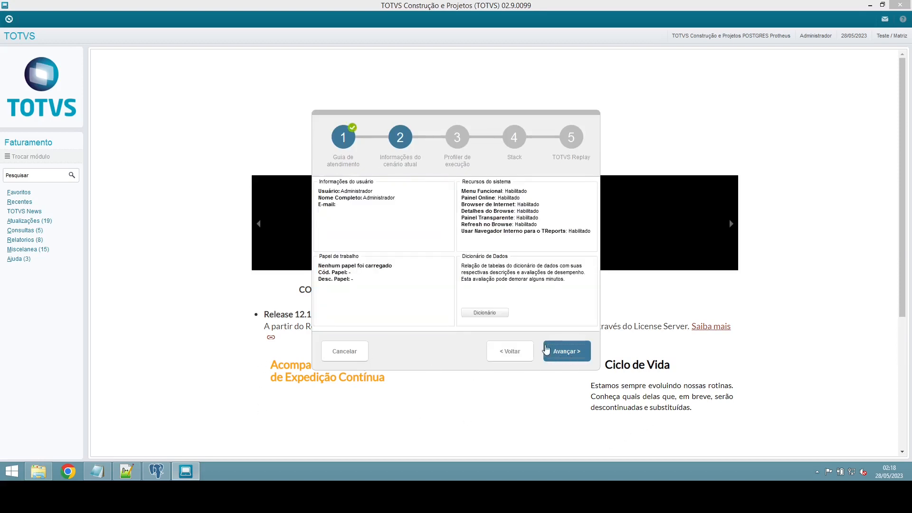
click(324, 355)
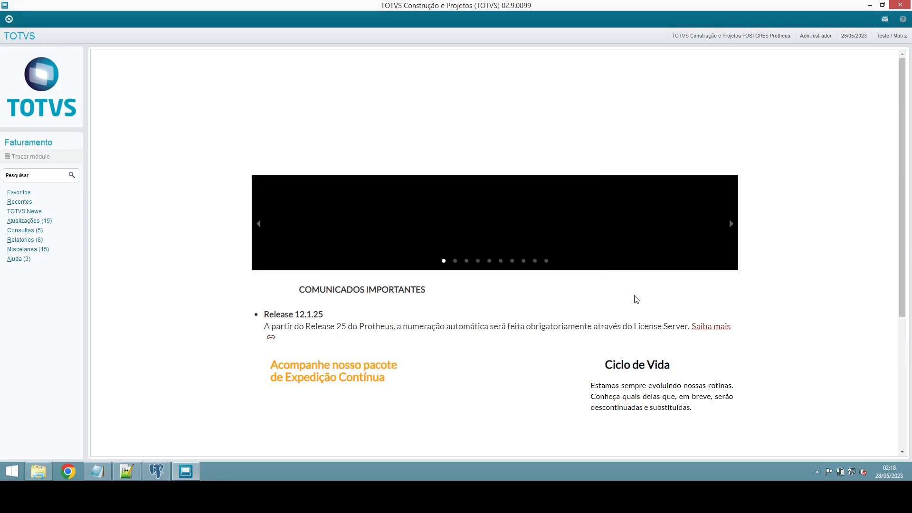